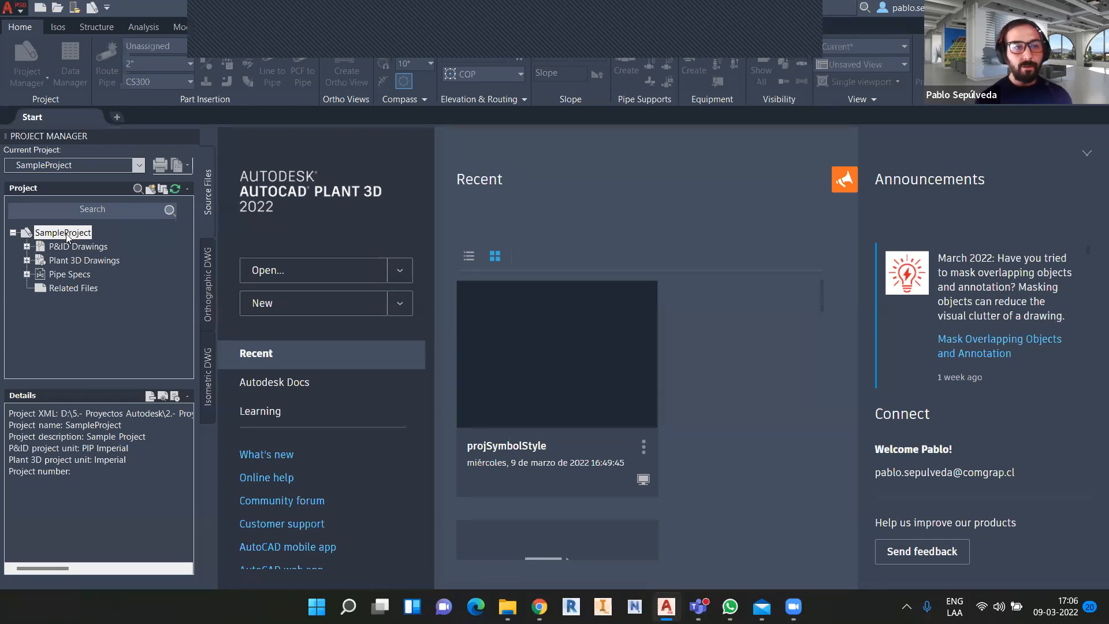
Create a new project from the project list and name it 'PROYECTO DE EJEMPLO'.
{"action": "left_click", "coordinate": [139, 168]}
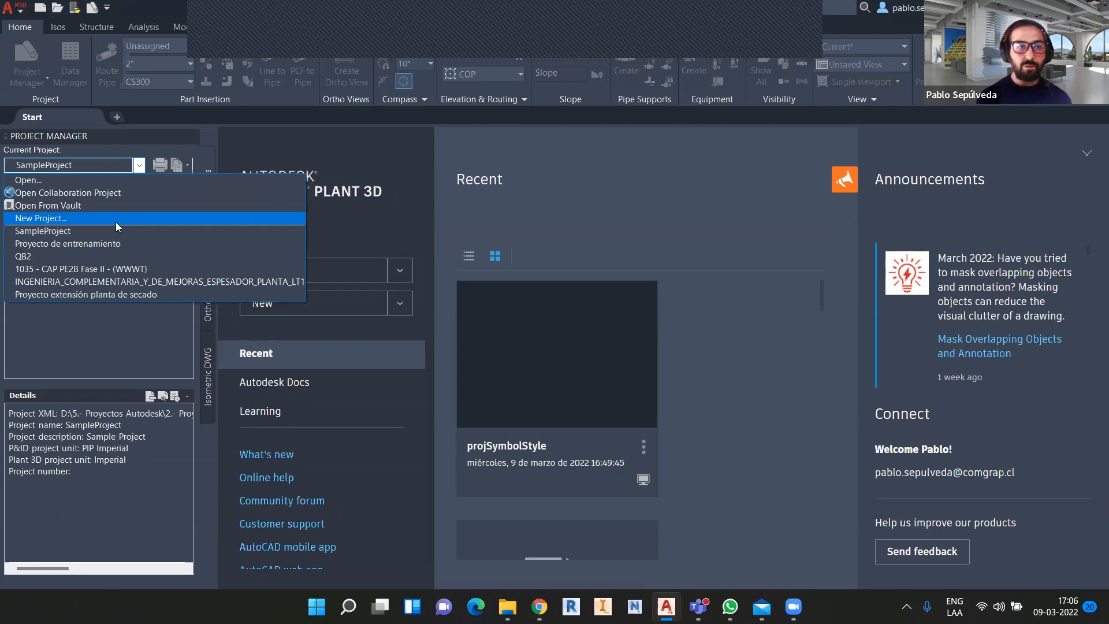
{"action": "left_click", "coordinate": [116, 222]}
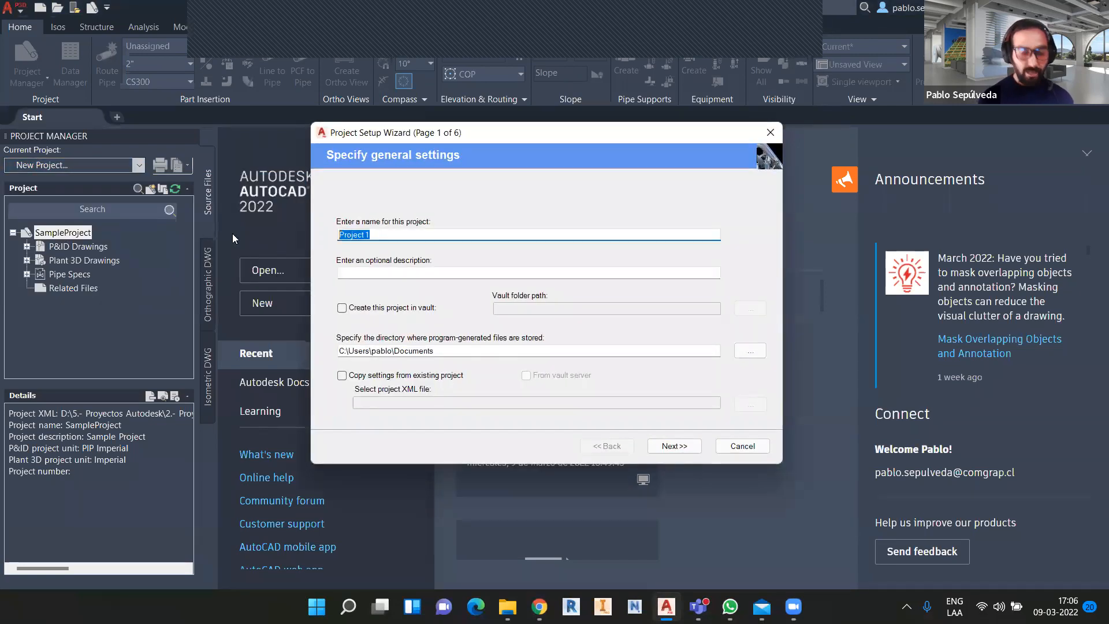
{"action": "type", "text": "pROYEC"}
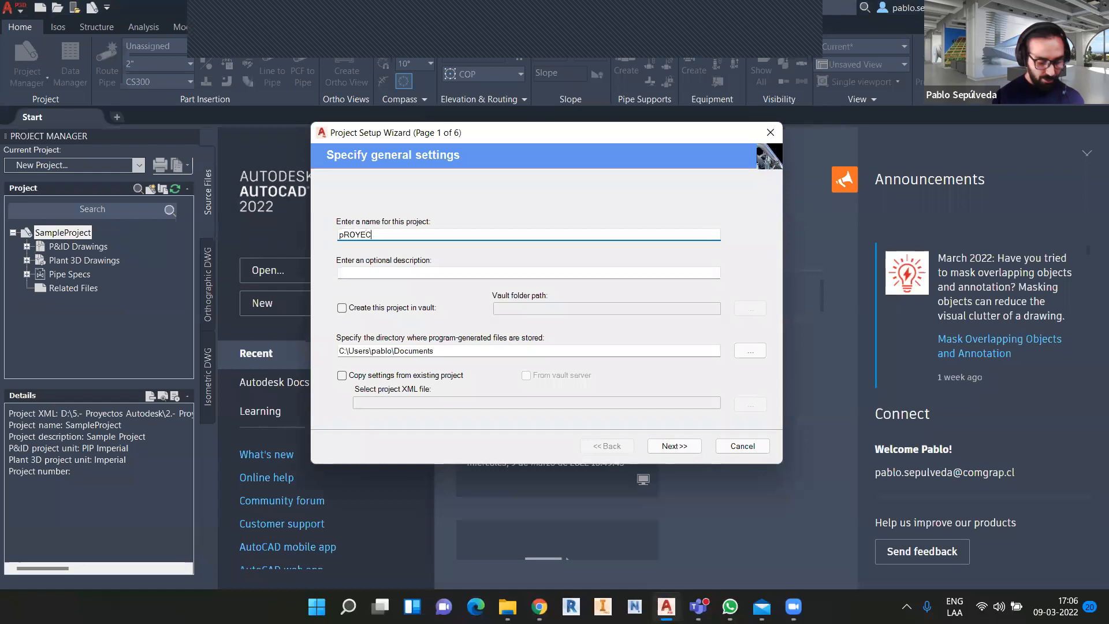
{"action": "type", "text": "TO DE EJEMPLO"}
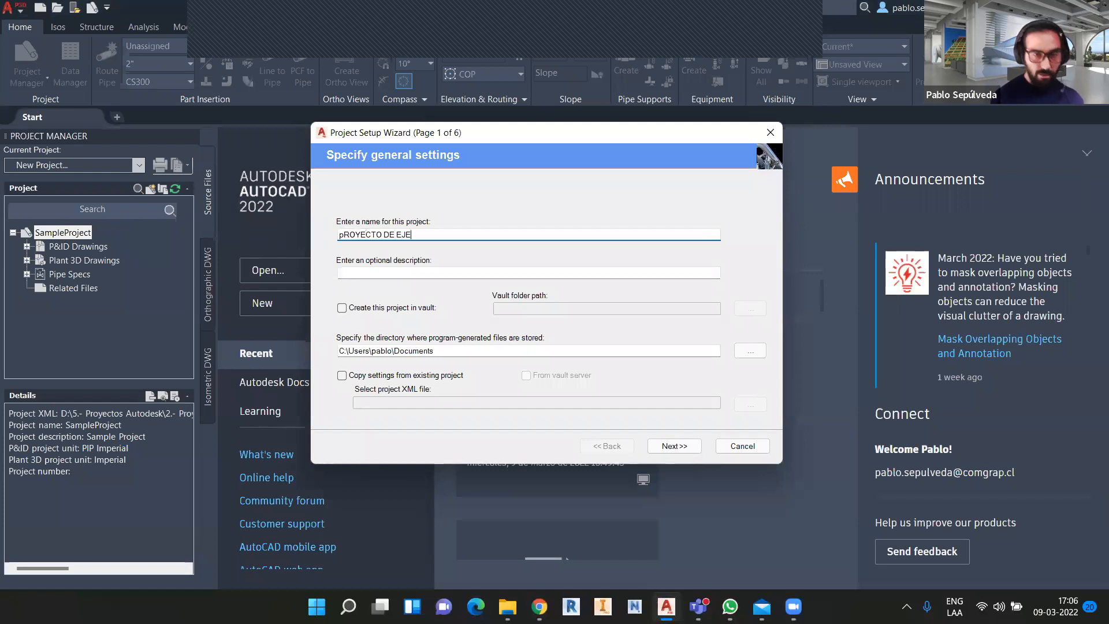
{"action": "left_click", "coordinate": [343, 234]}
{"action": "key", "text": "BackSpace"}
{"action": "type", "text": "P"}
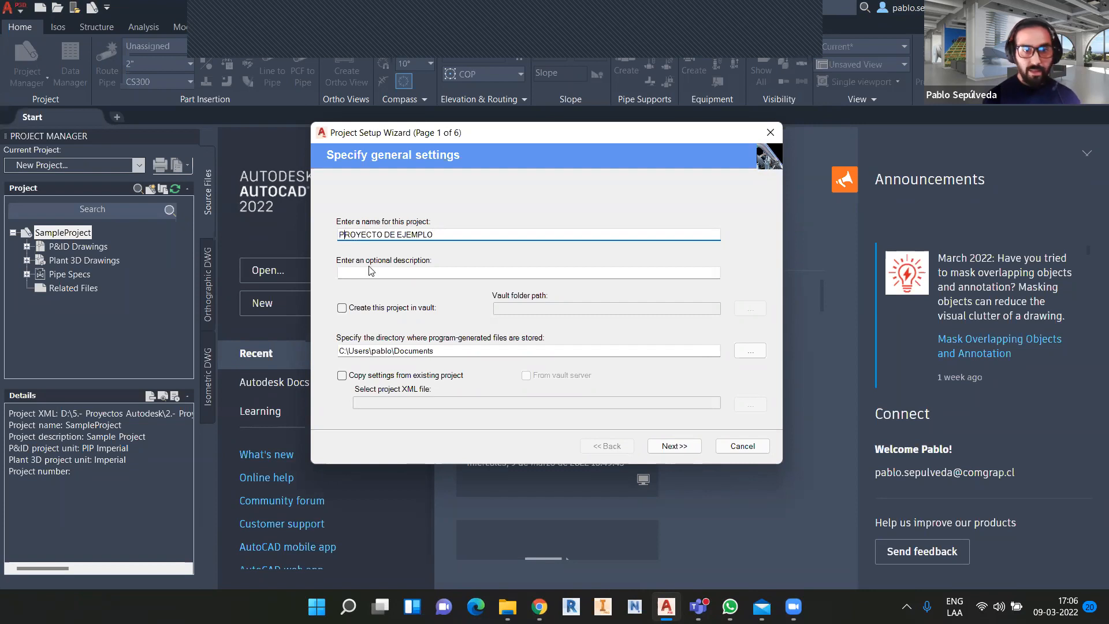
{"action": "left_click", "coordinate": [477, 347]}
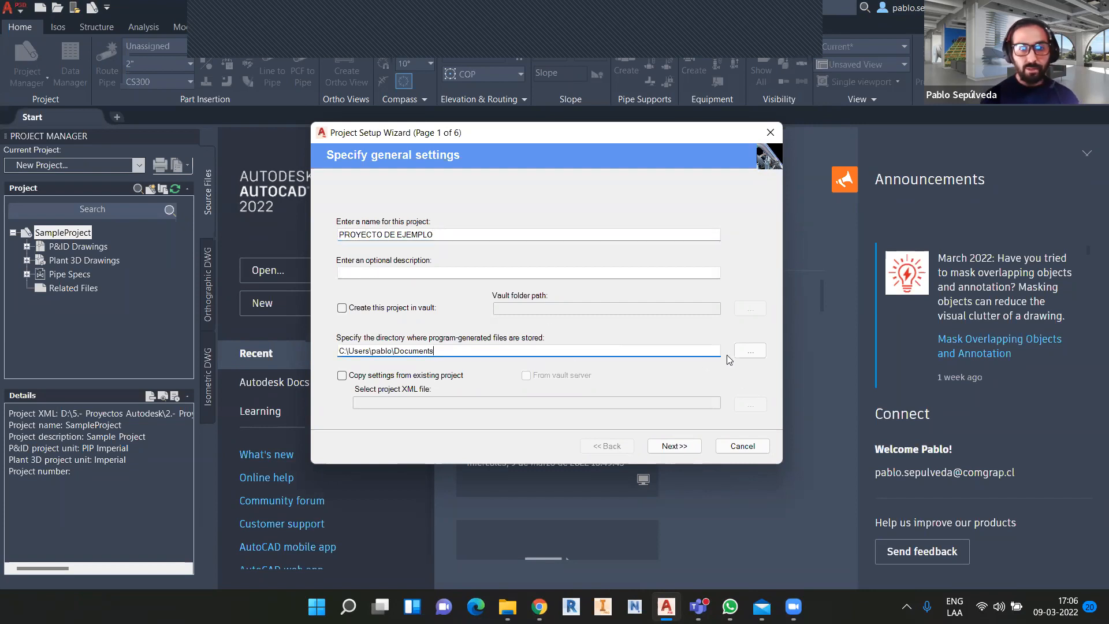
Point the project directory to the '00.- Proyecto Ejemplo' folder and tick Copy settings from existing project.
{"action": "left_click", "coordinate": [746, 353]}
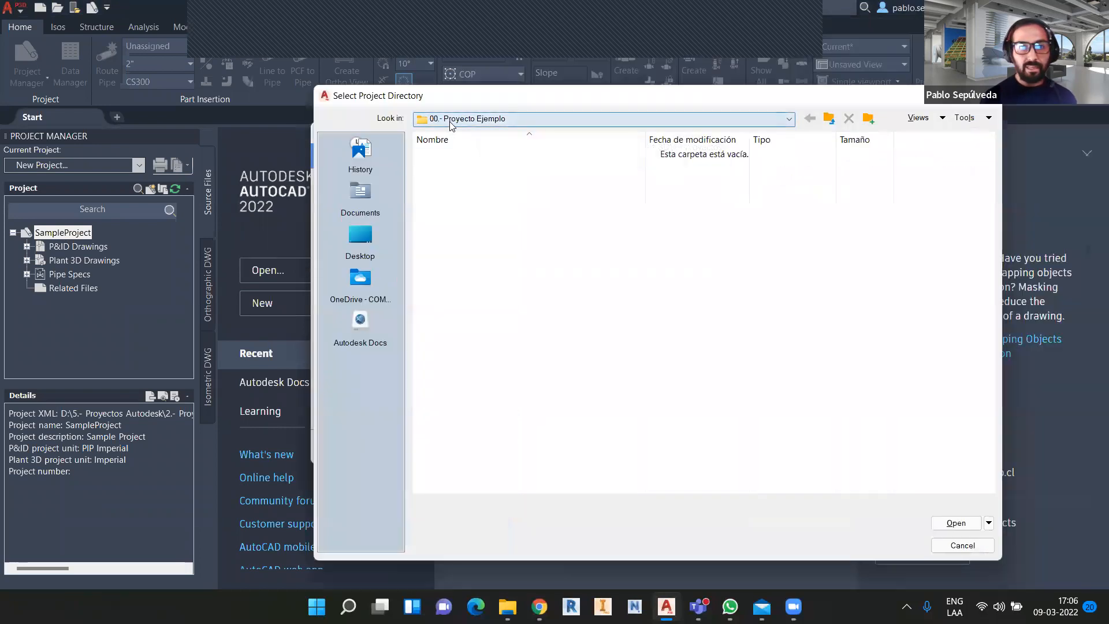
{"action": "left_click", "coordinate": [956, 524]}
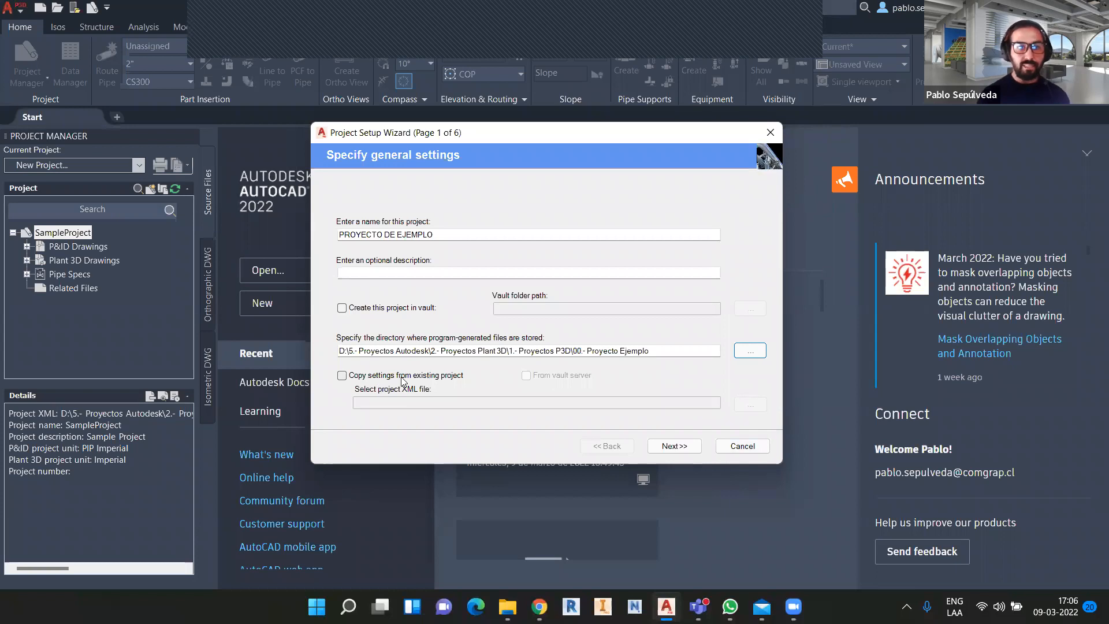
{"action": "left_click", "coordinate": [342, 375]}
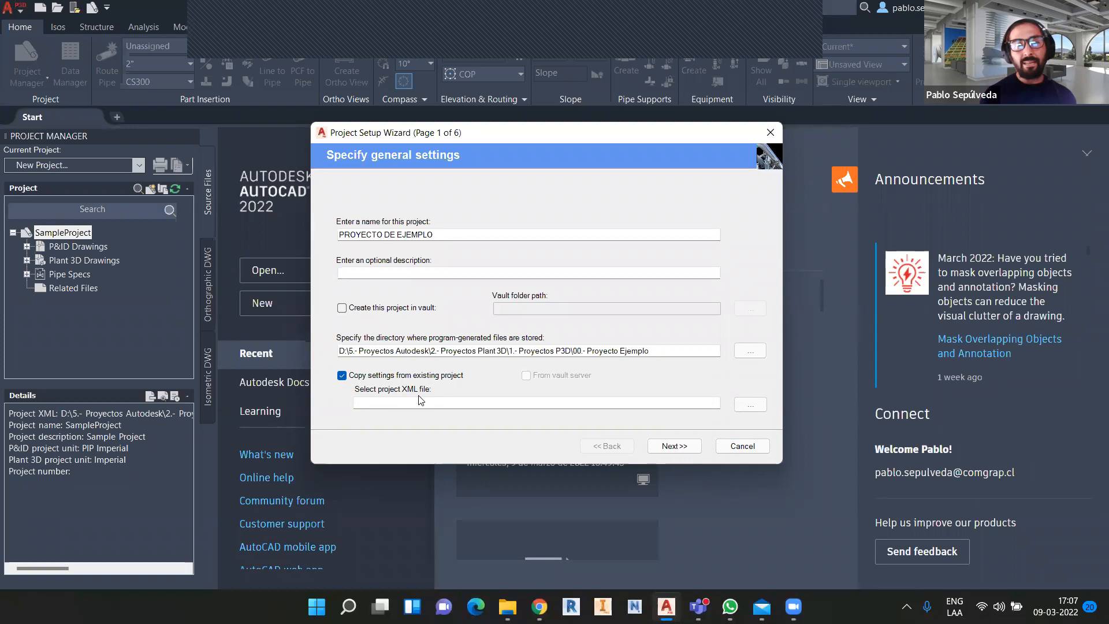
Choose Project.xml inside the Proyecto de entrenamiento folder as the settings source.
{"action": "left_click", "coordinate": [750, 405]}
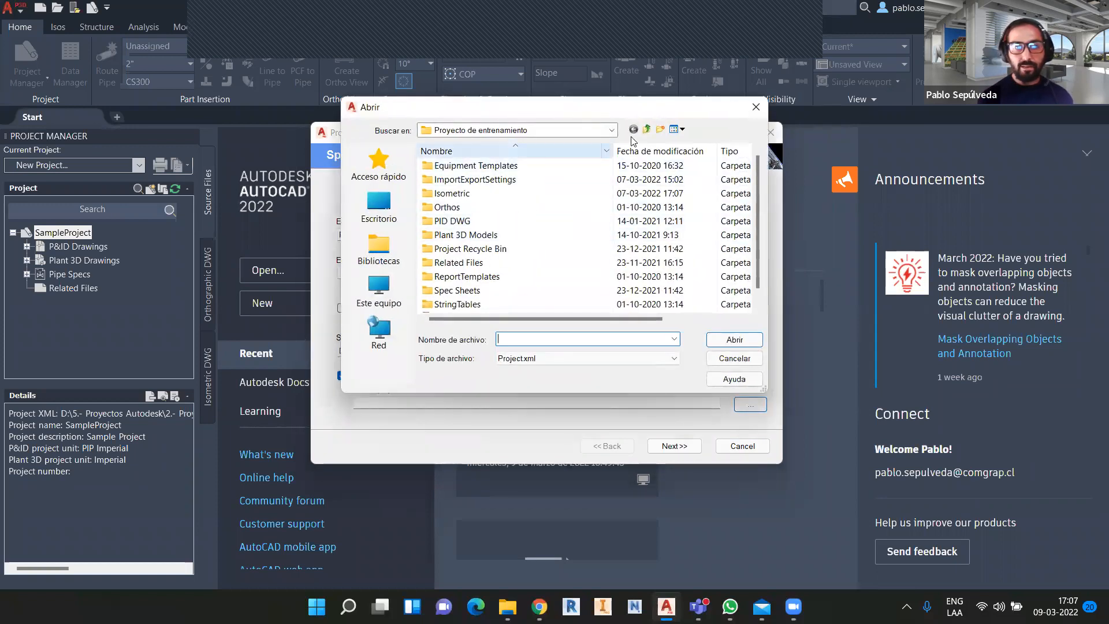
{"action": "left_click", "coordinate": [646, 129]}
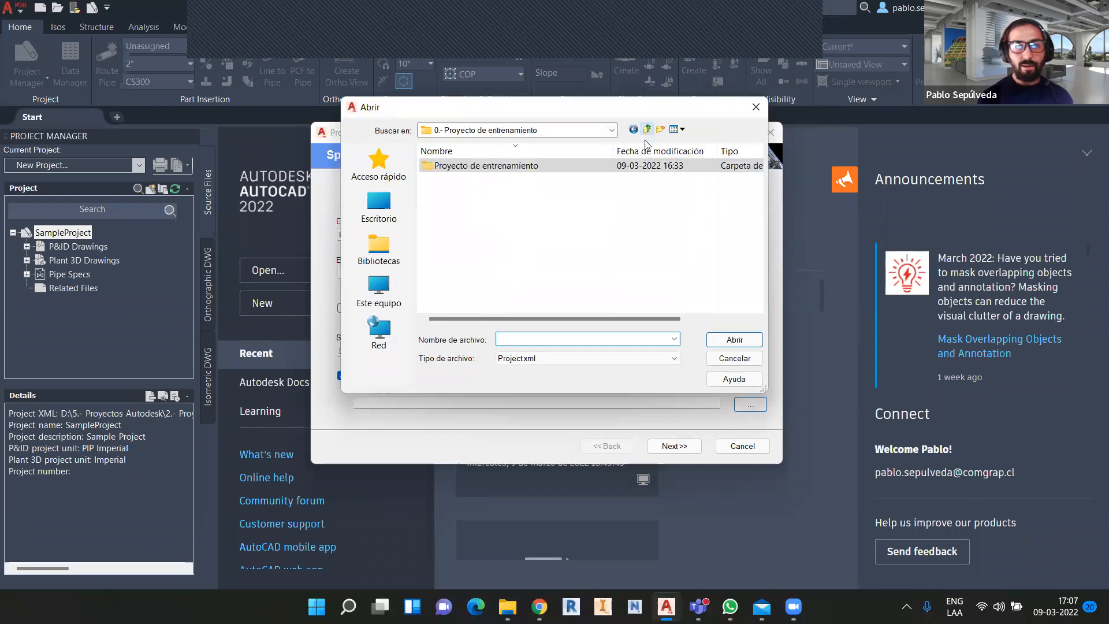
{"action": "left_click", "coordinate": [646, 129]}
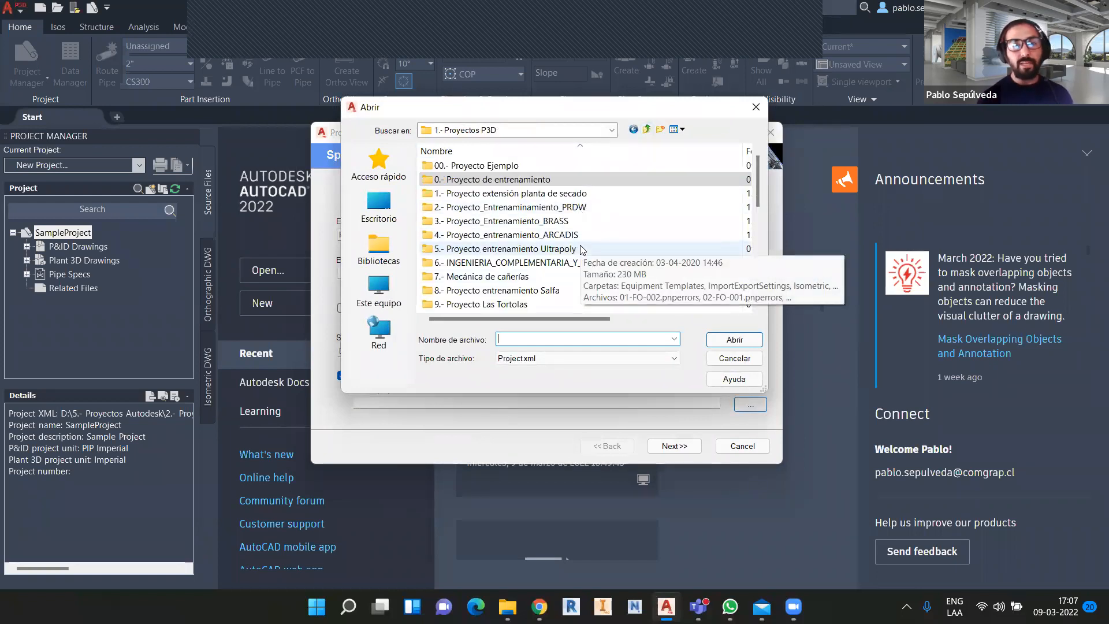
{"action": "double_click", "coordinate": [527, 180]}
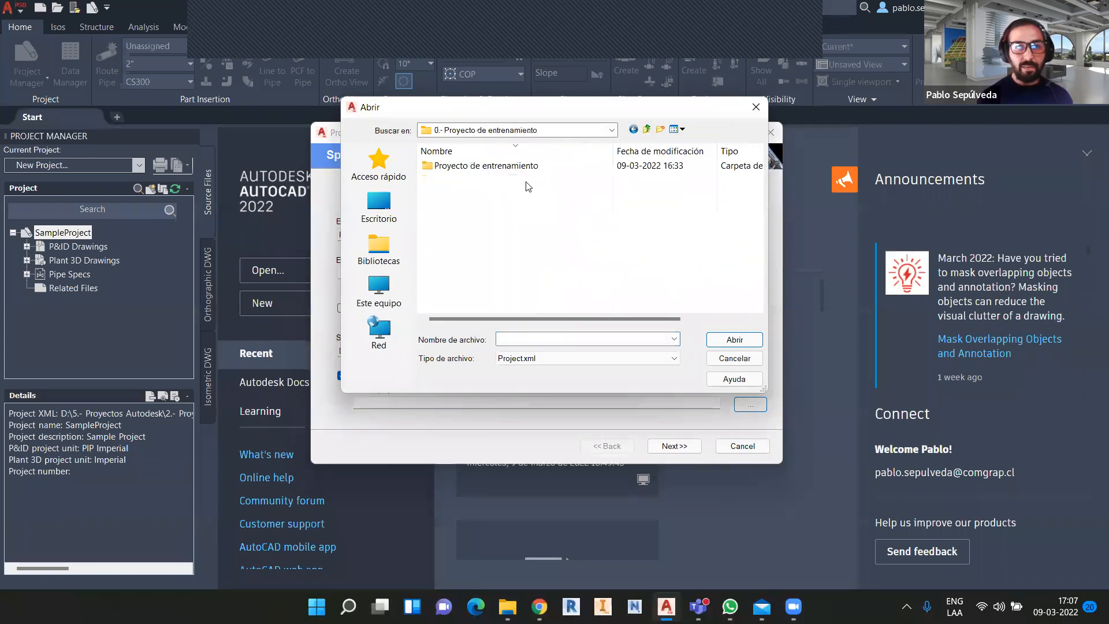
{"action": "double_click", "coordinate": [489, 168]}
{"action": "scroll", "coordinate": [522, 211], "scroll_direction": "down", "scroll_amount": 1}
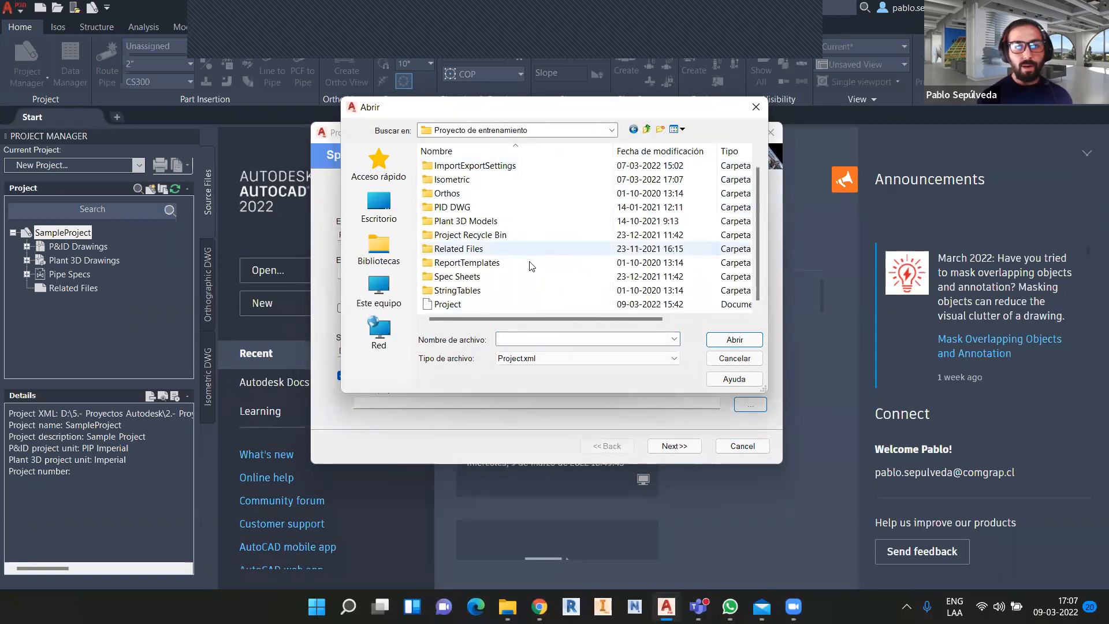
{"action": "left_click", "coordinate": [502, 305]}
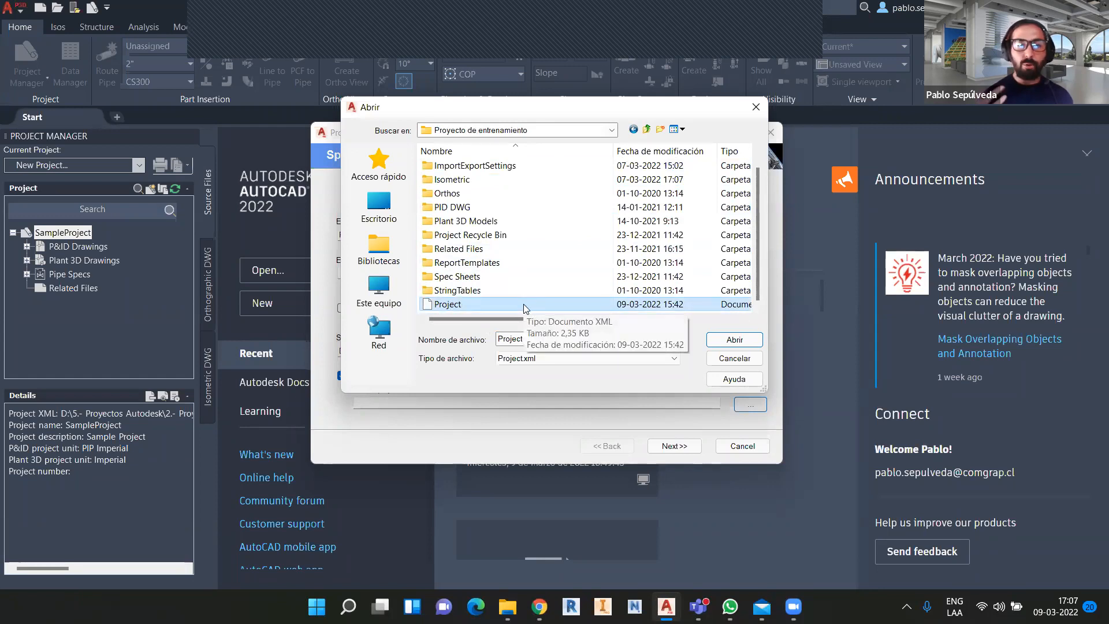
{"action": "left_click", "coordinate": [744, 341]}
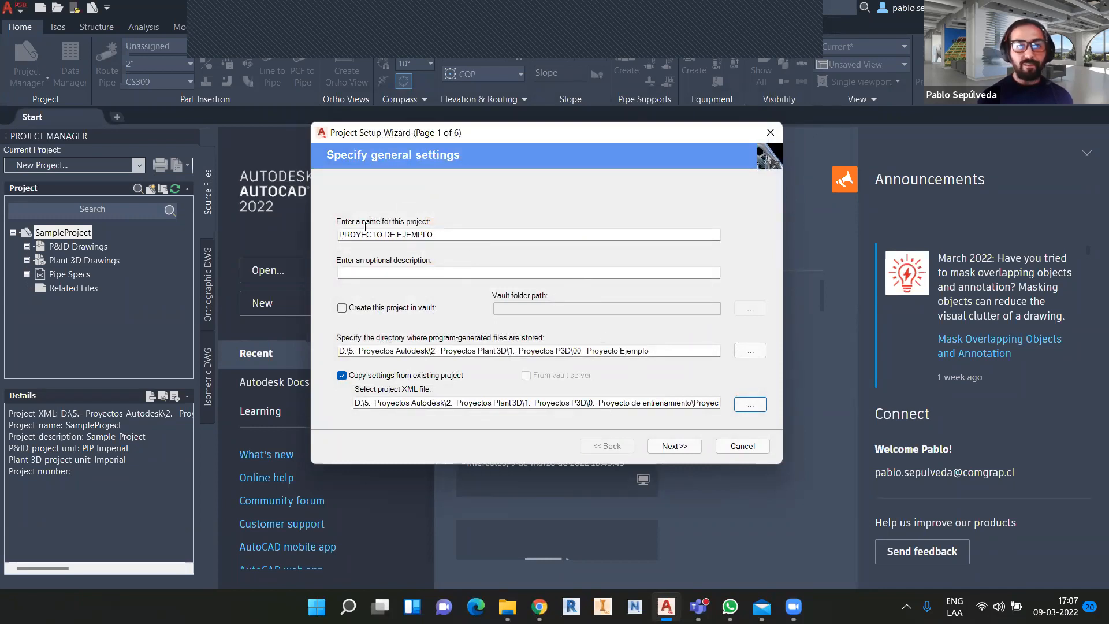
Advance through the unit, P&ID and folder pages, keeping their copied values.
{"action": "left_click", "coordinate": [675, 446]}
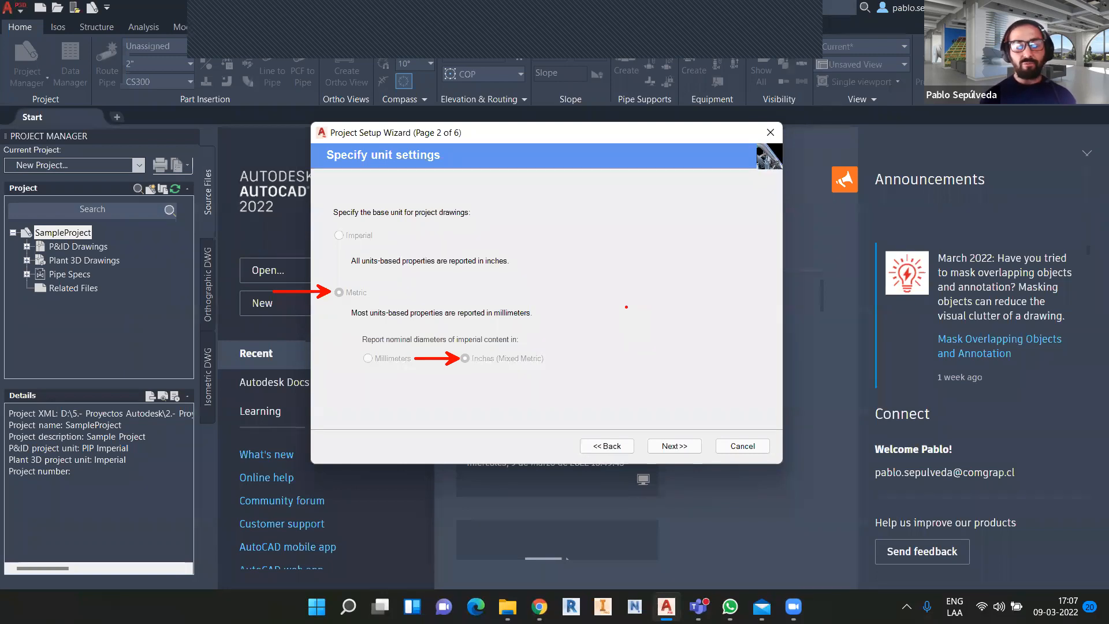
{"action": "left_click", "coordinate": [673, 446]}
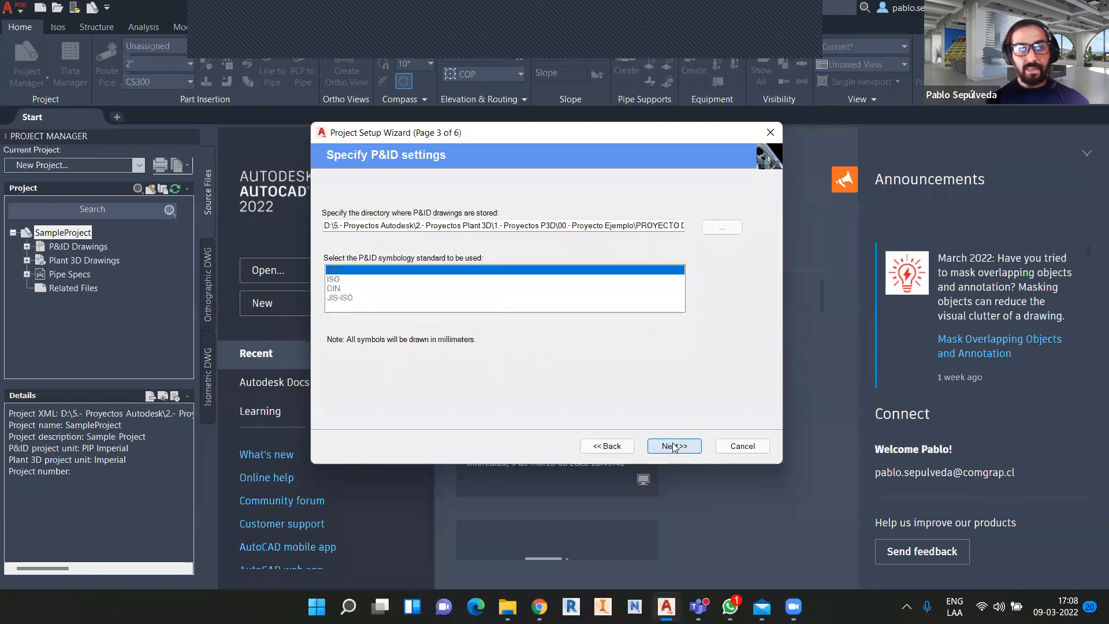
{"action": "left_click", "coordinate": [673, 446]}
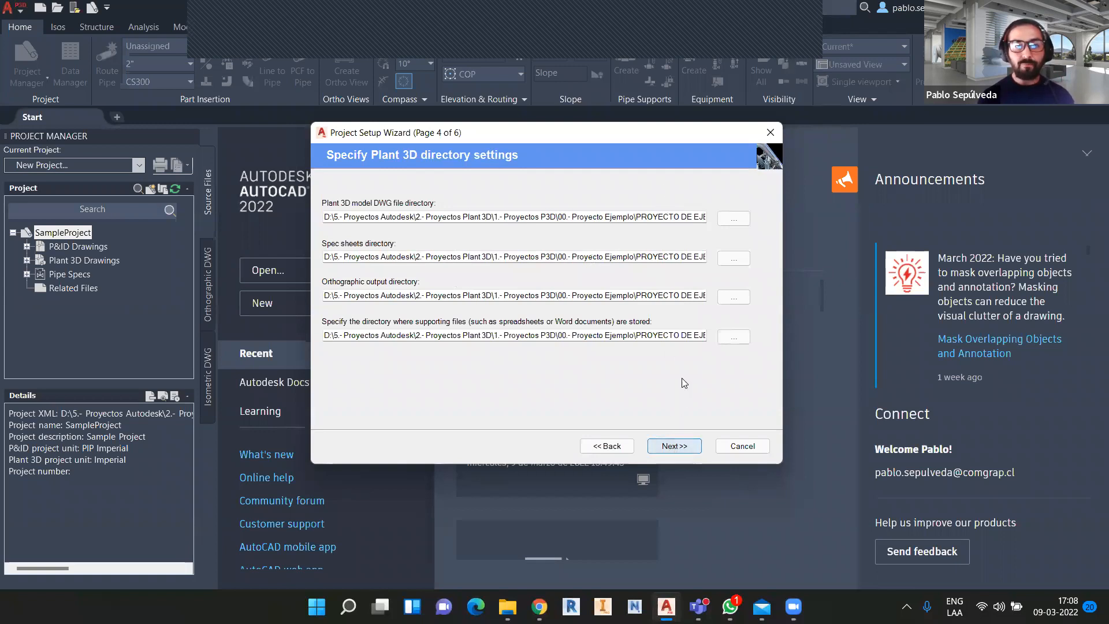
{"action": "left_click", "coordinate": [675, 446]}
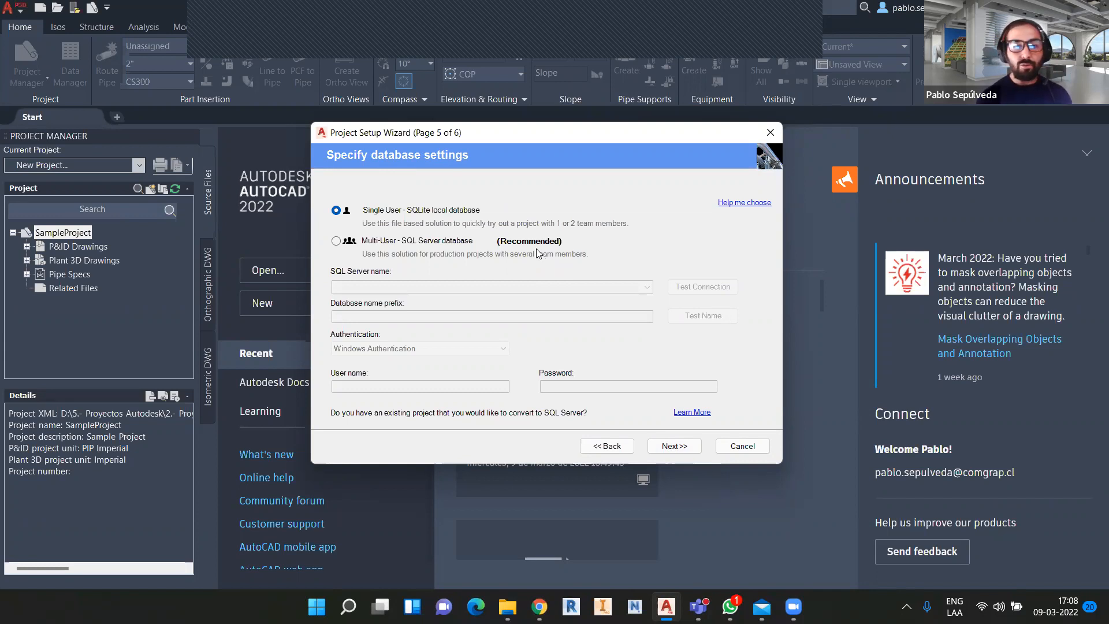
Choose the Single User SQLite local database, enable Edit additional project settings, and finish.
{"action": "left_click", "coordinate": [433, 246]}
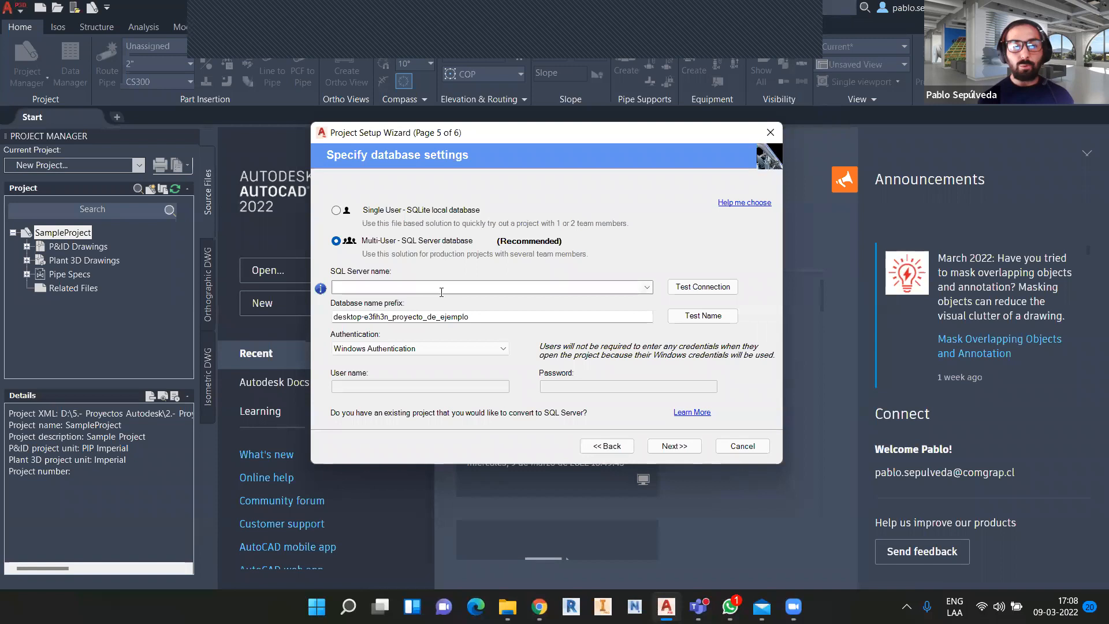
{"action": "left_click", "coordinate": [443, 211]}
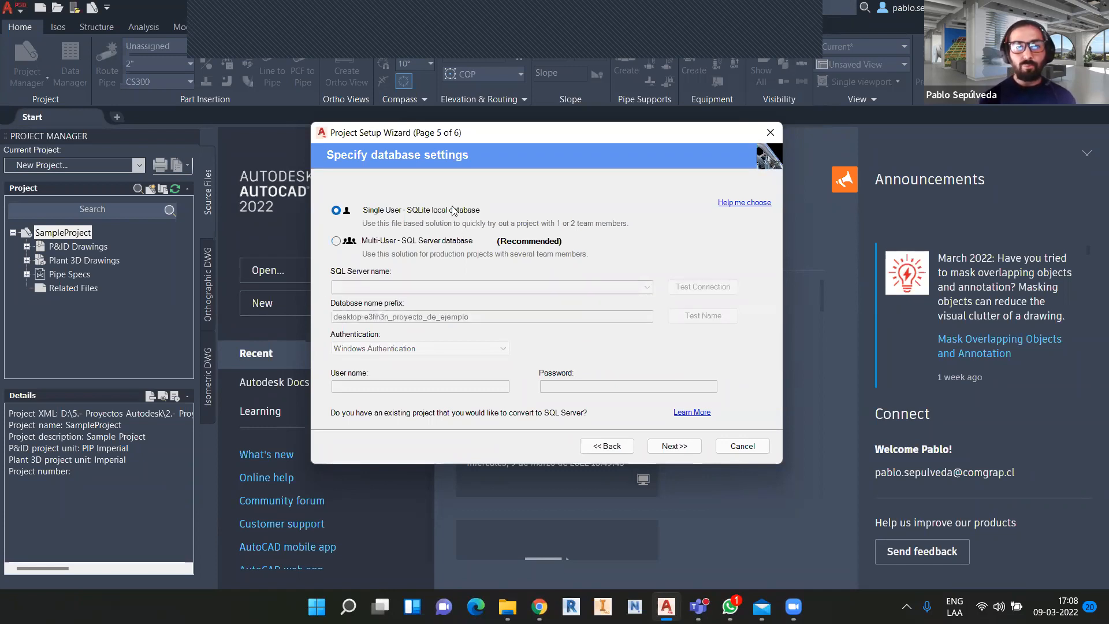
{"action": "left_click", "coordinate": [681, 446]}
{"action": "left_click", "coordinate": [373, 260]}
{"action": "left_click", "coordinate": [670, 445]}
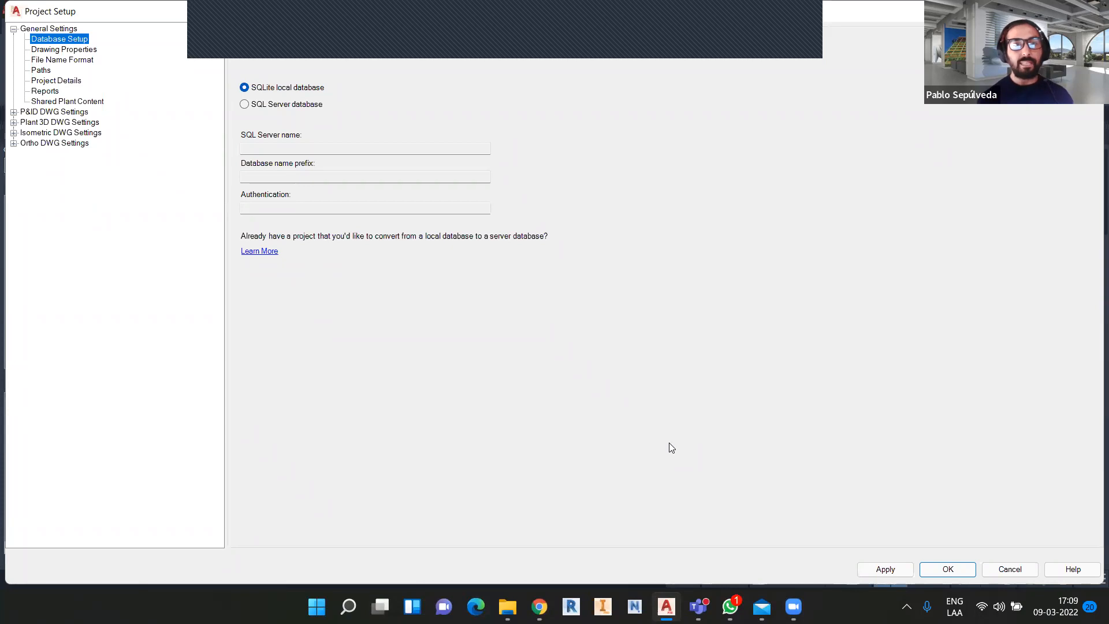
Show File Name Format under Drawing Properties, with fields AÑO through TIPO DE DIBUJO.
{"action": "left_click", "coordinate": [69, 50]}
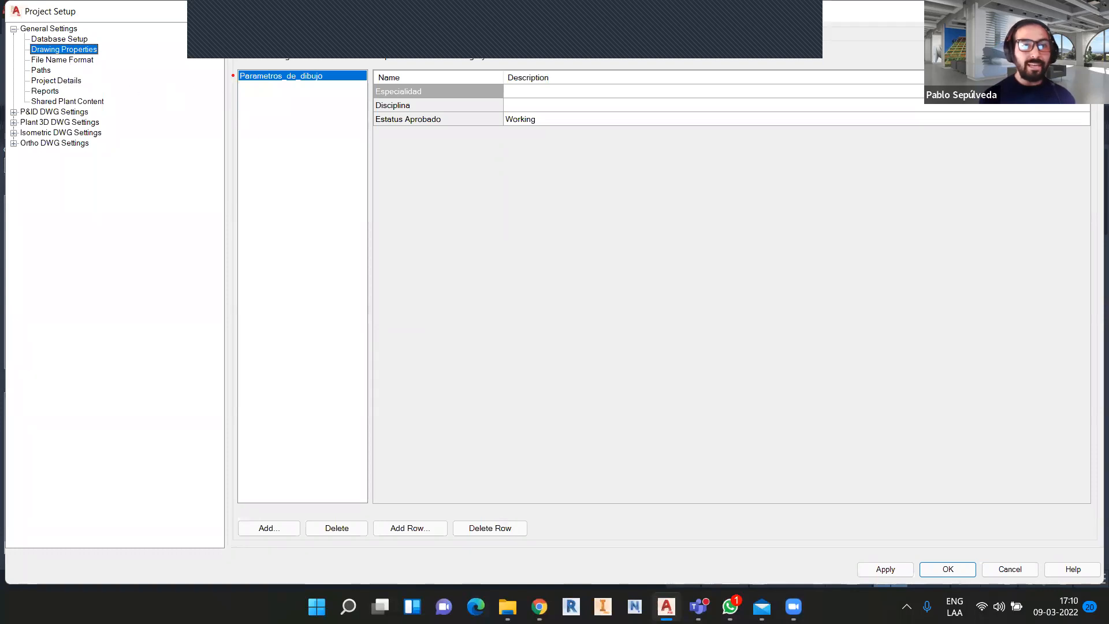
{"action": "left_click_drag", "start_coordinate": [235, 76], "coordinate": [174, 76], "text": "ctrl+shift"}
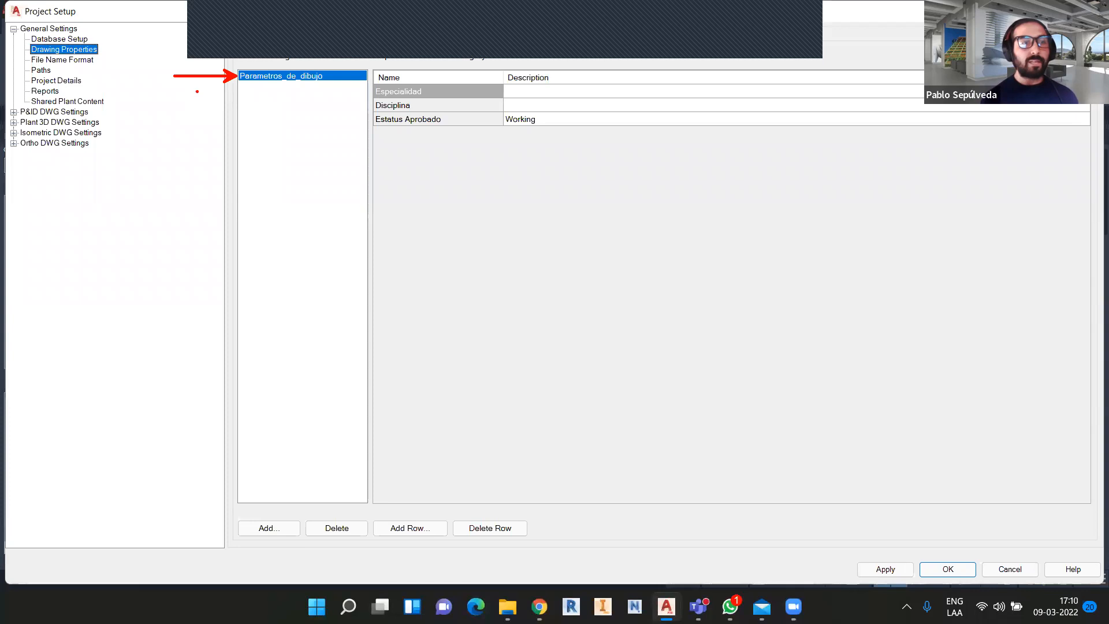
{"action": "left_click", "coordinate": [56, 61]}
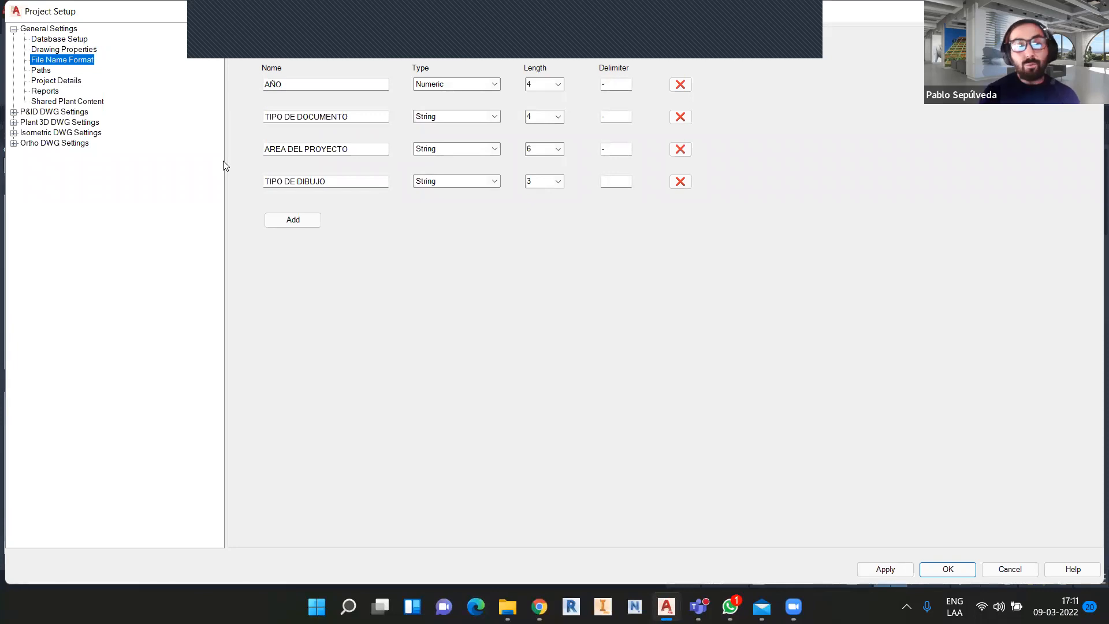
View the Codigos de proyecto category in Project Details, then expand P&ID DWG Settings.
{"action": "left_click", "coordinate": [70, 84]}
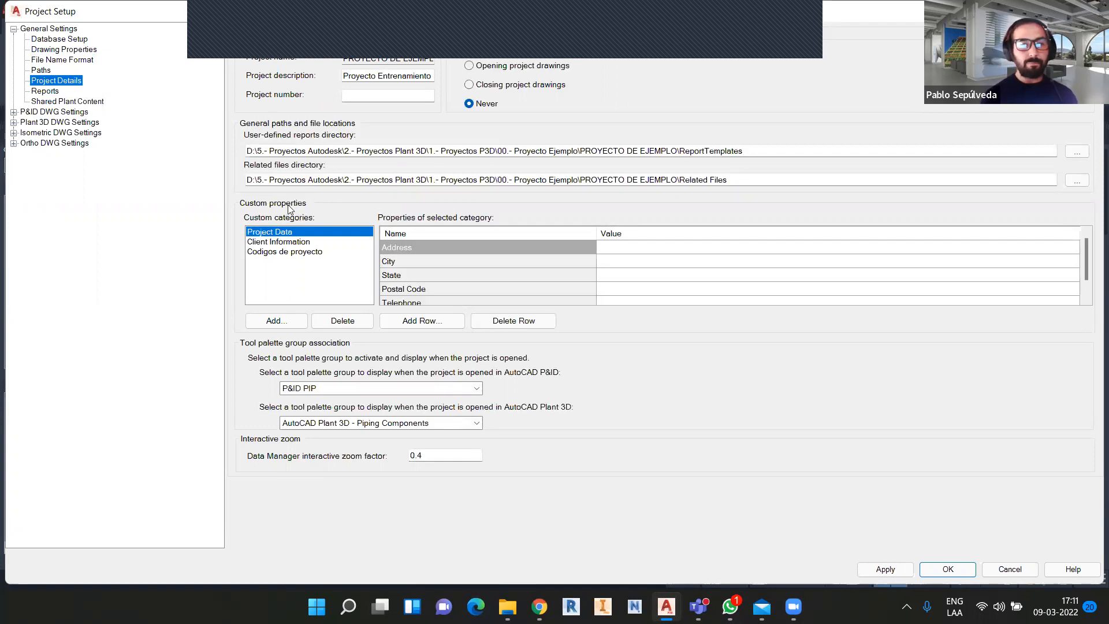
{"action": "left_click", "coordinate": [290, 252]}
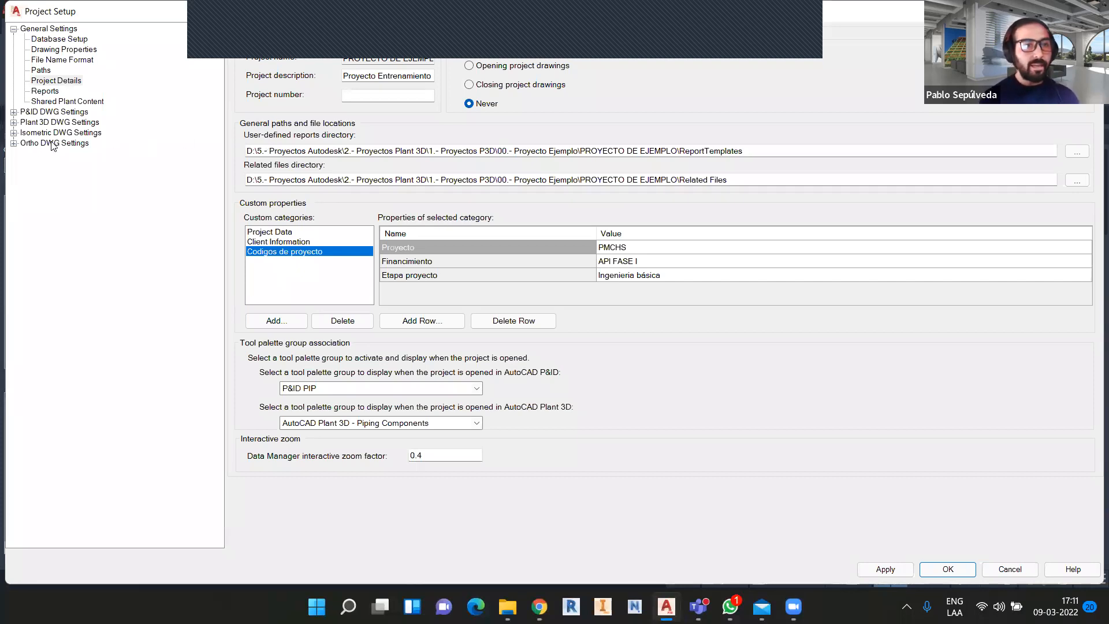
{"action": "left_click", "coordinate": [13, 112]}
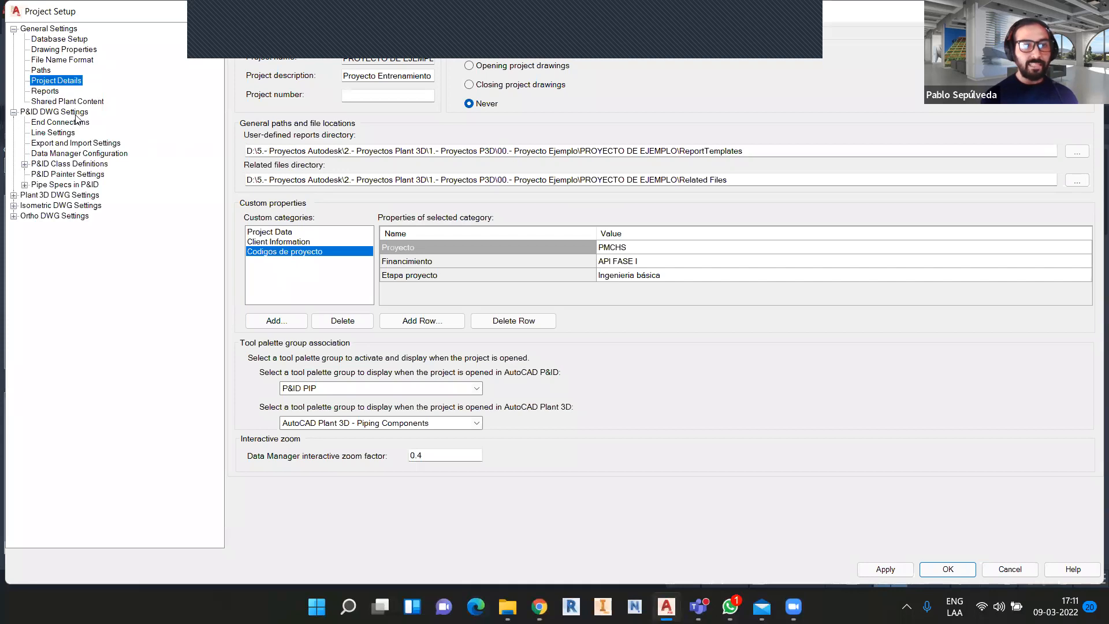
Expand P&ID Class Definitions > Engineering Items and show the Lines class with its subclasses.
{"action": "left_click", "coordinate": [32, 166]}
{"action": "left_click", "coordinate": [25, 165]}
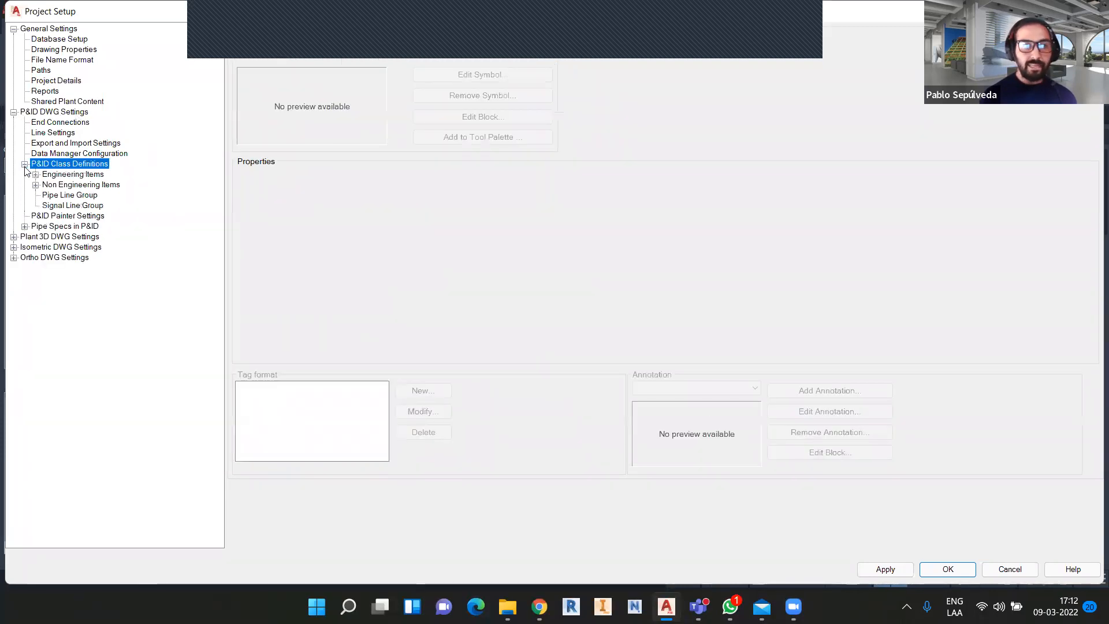
{"action": "left_click", "coordinate": [35, 175]}
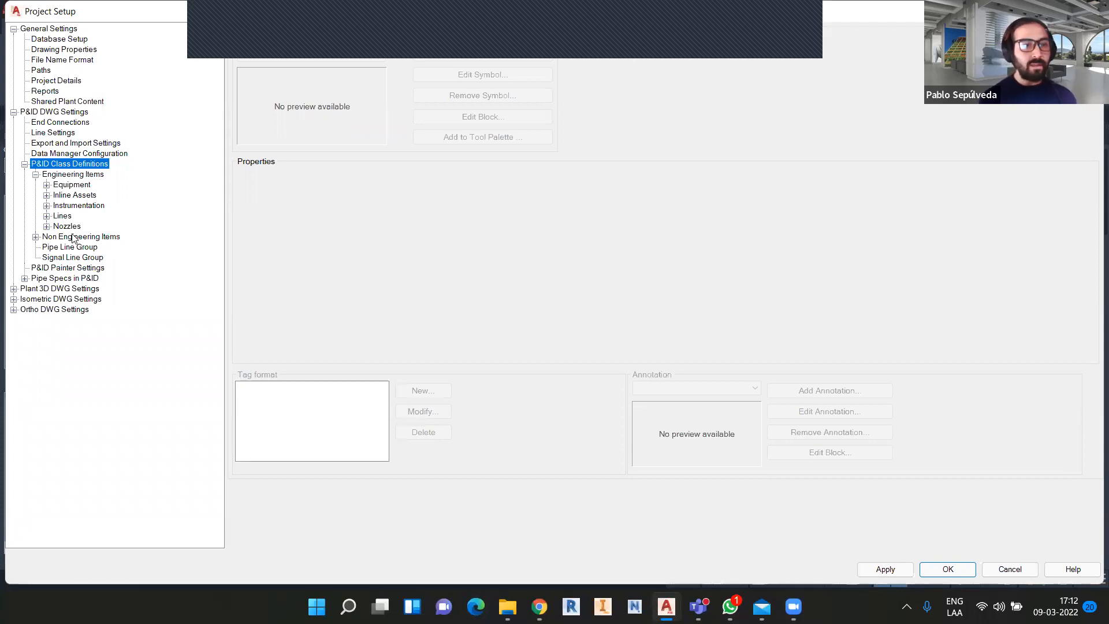
{"action": "left_click", "coordinate": [57, 217]}
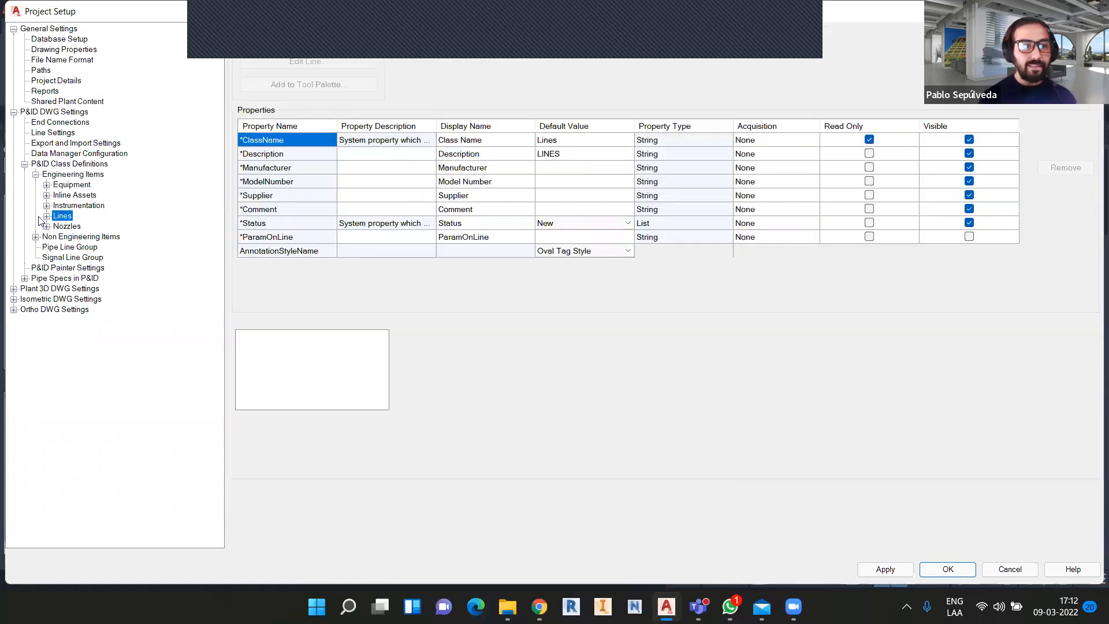
{"action": "left_click", "coordinate": [47, 216]}
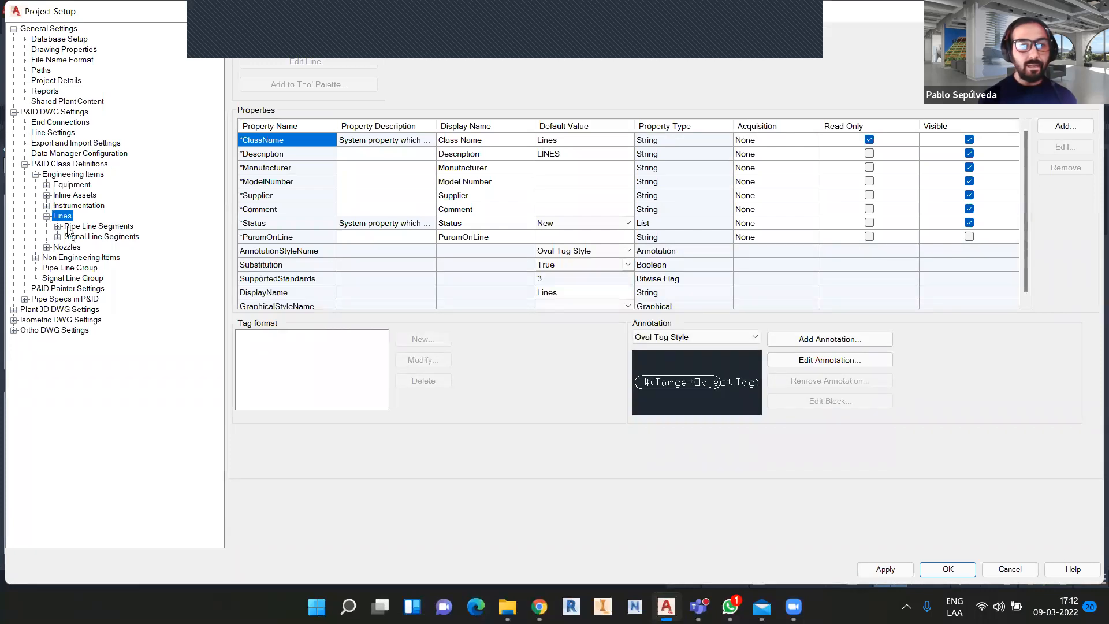
Show Pipe Line Segments, select its Tag de Lineas tag format, then expand Plant 3D DWG Settings.
{"action": "left_click", "coordinate": [71, 226]}
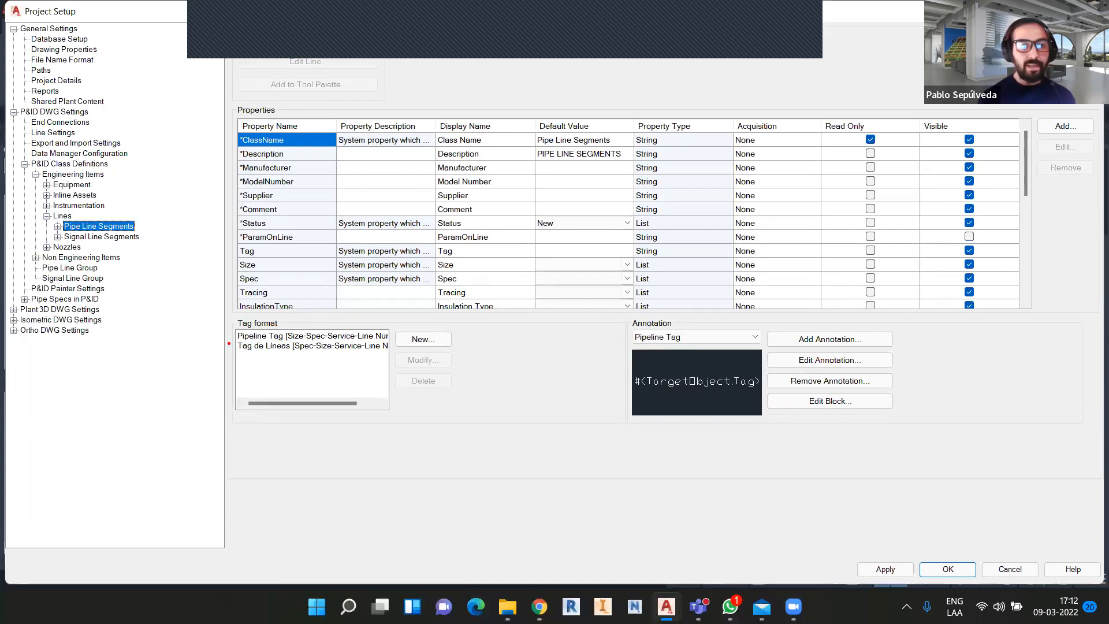
{"action": "left_click_drag", "start_coordinate": [231, 335], "coordinate": [193, 339]}
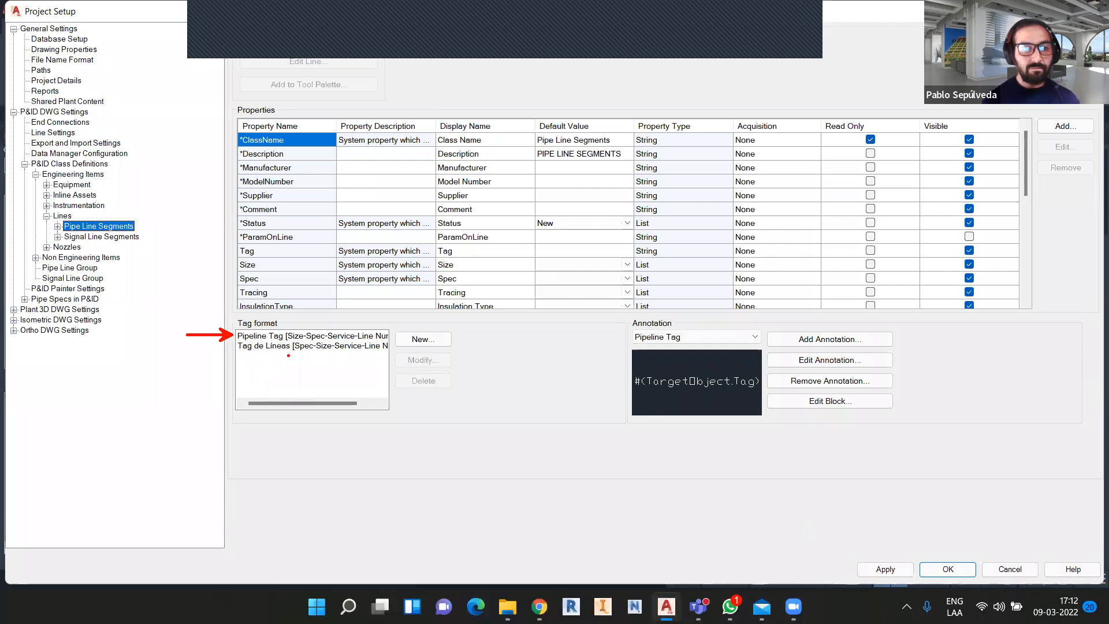
{"action": "left_click", "coordinate": [289, 347]}
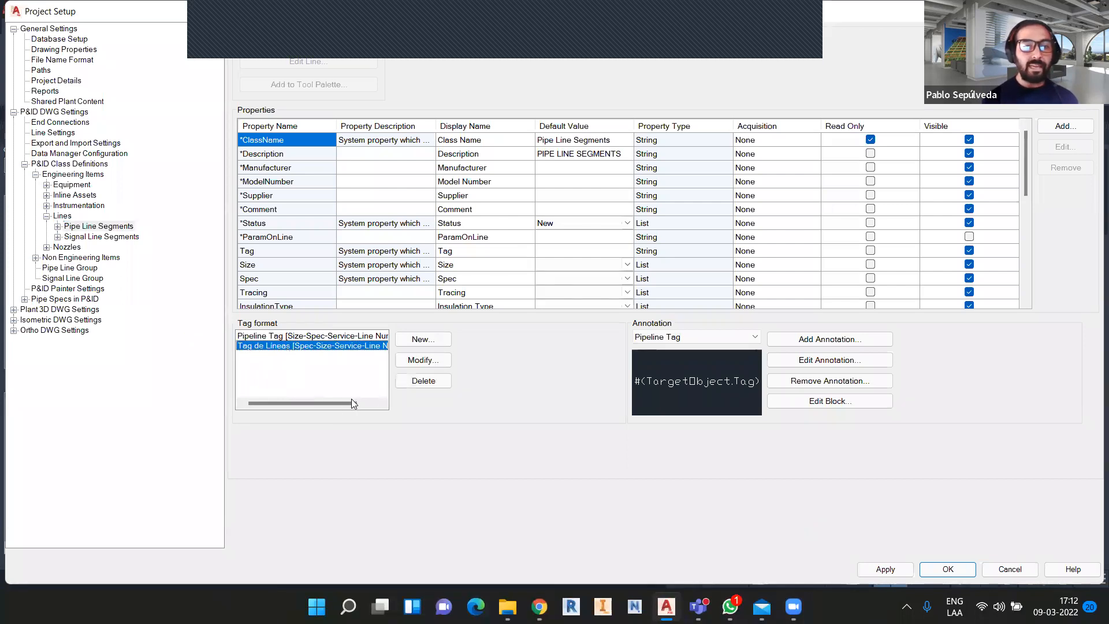
{"action": "left_click_drag", "start_coordinate": [332, 406], "coordinate": [300, 401]}
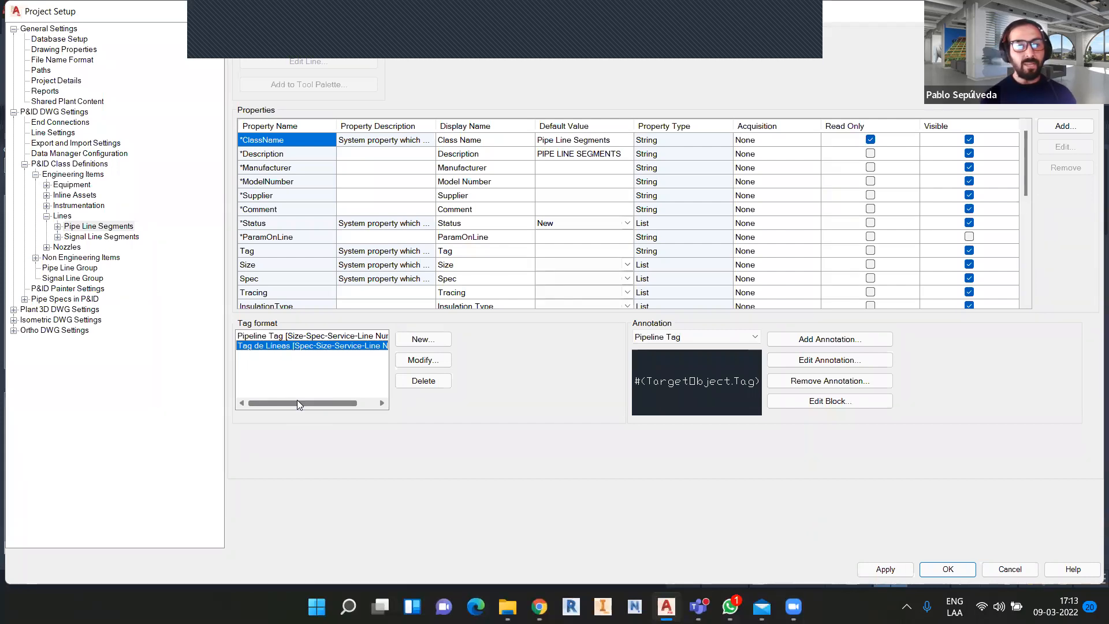
{"action": "left_click", "coordinate": [14, 310]}
{"action": "left_click", "coordinate": [55, 311]}
{"action": "left_click", "coordinate": [25, 383]}
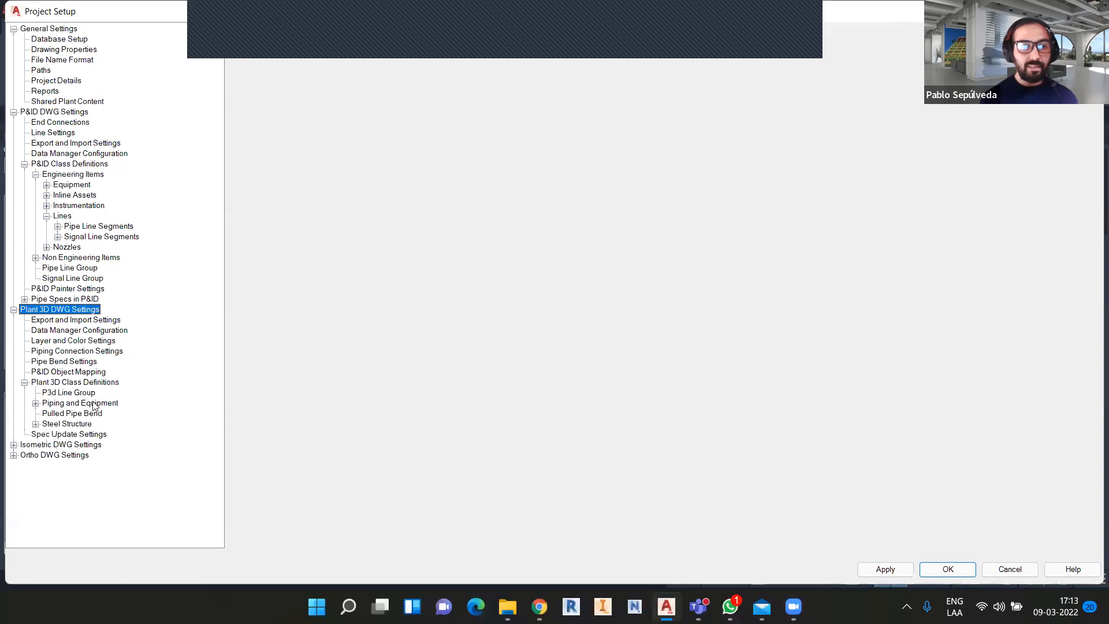
{"action": "left_click", "coordinate": [36, 403]}
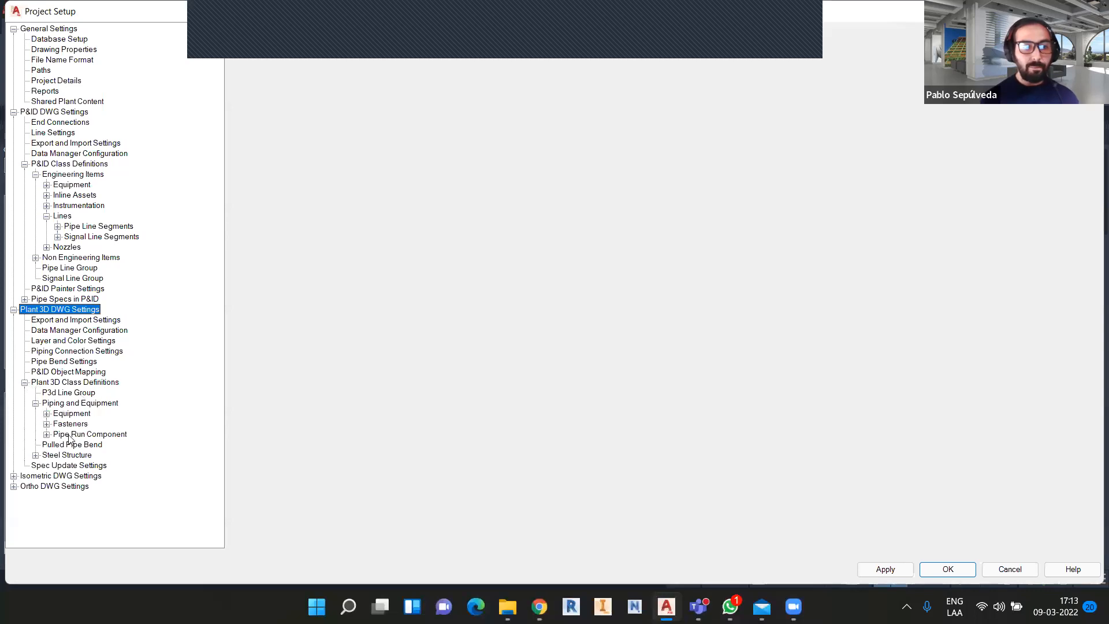
{"action": "left_click", "coordinate": [62, 434]}
{"action": "scroll", "coordinate": [372, 358], "scroll_direction": "down", "scroll_amount": 10}
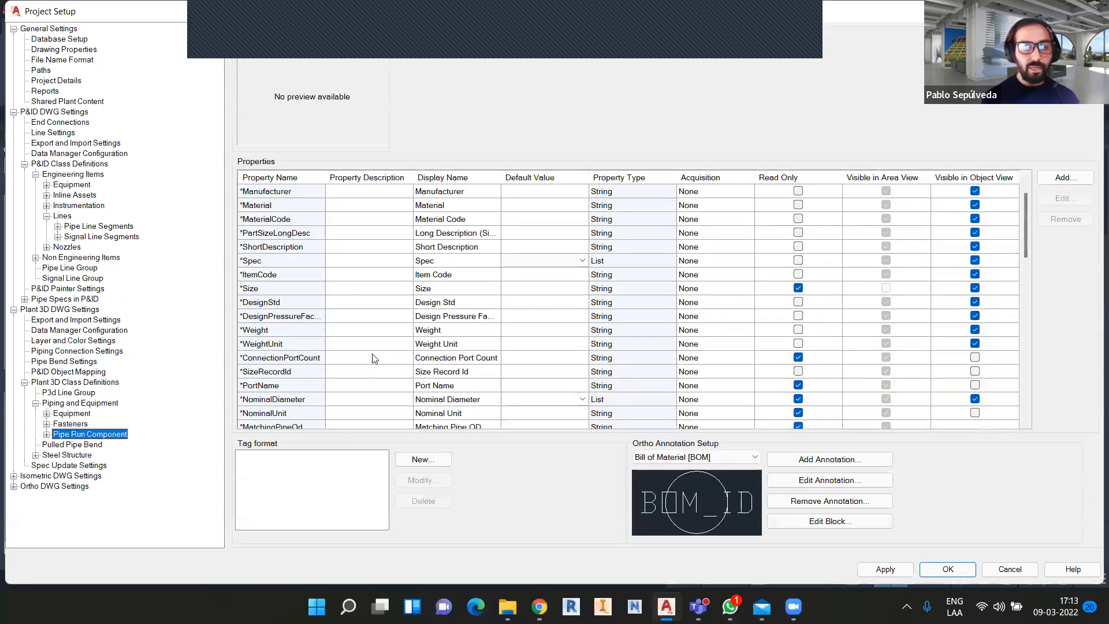
{"action": "scroll", "coordinate": [372, 358], "scroll_direction": "down", "scroll_amount": 10}
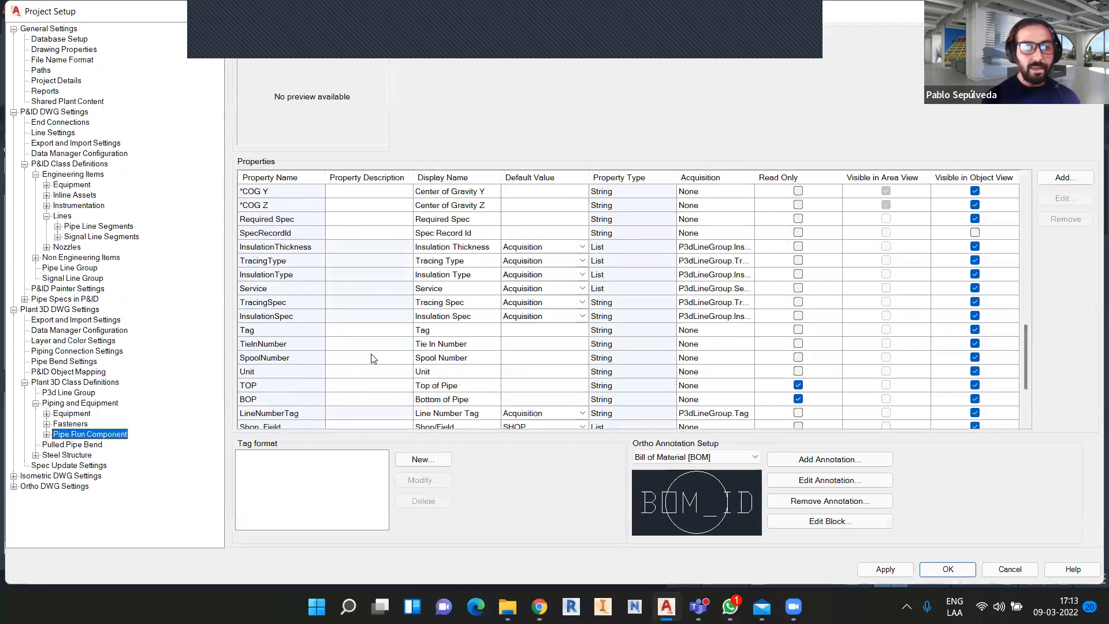
{"action": "left_click", "coordinate": [274, 344]}
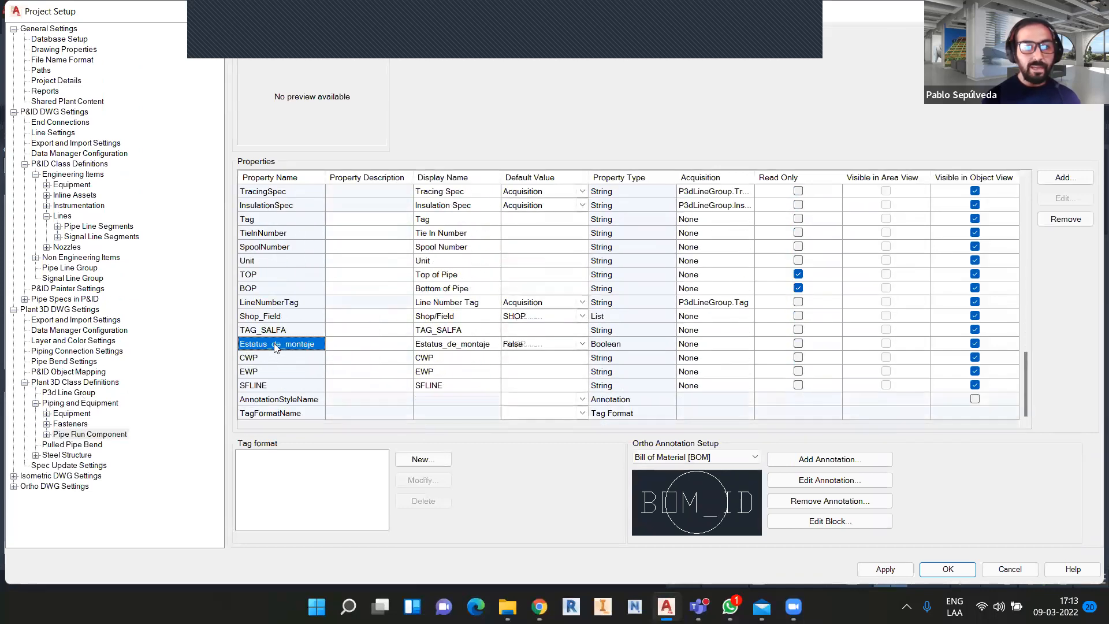
{"action": "left_click", "coordinate": [280, 372]}
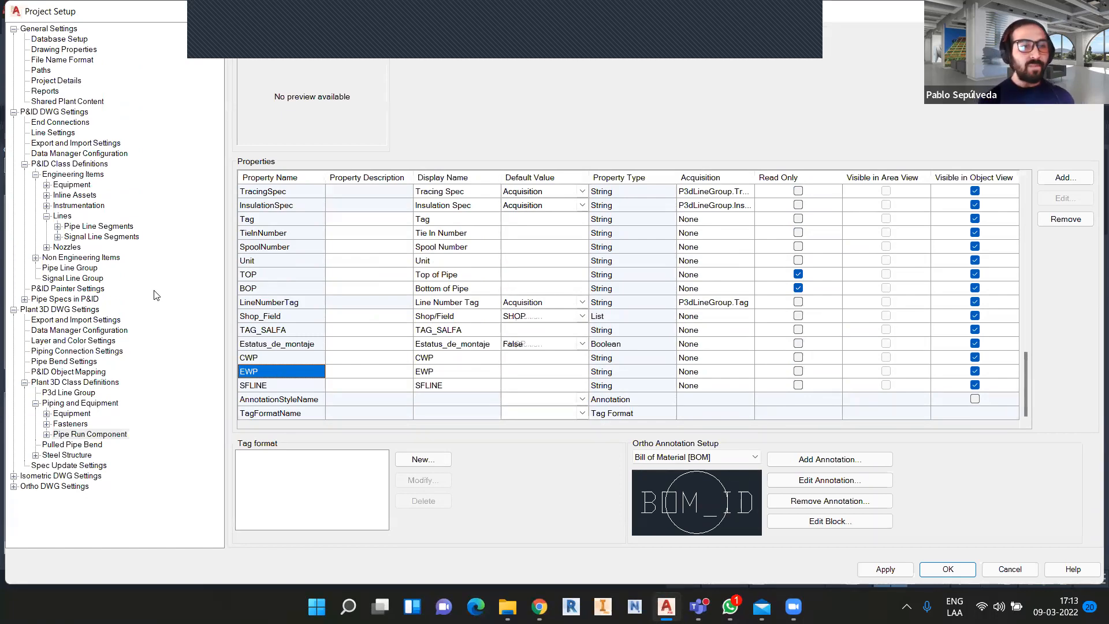
{"action": "left_click", "coordinate": [115, 229]}
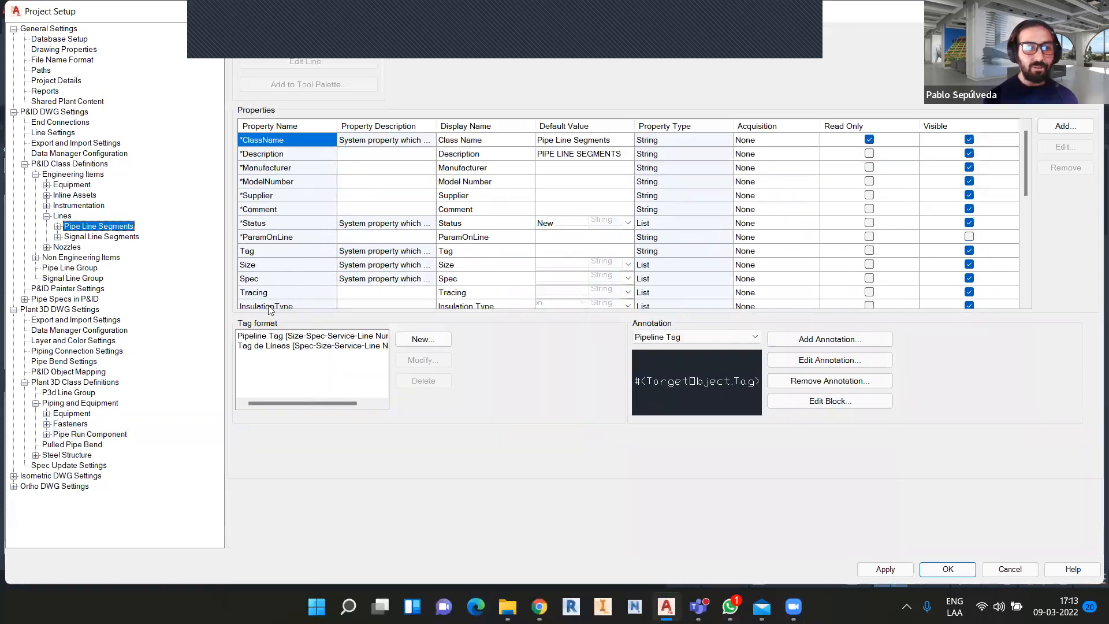
{"action": "left_click", "coordinate": [317, 337]}
{"action": "left_click", "coordinate": [306, 345]}
{"action": "left_click", "coordinate": [306, 336]}
{"action": "left_click", "coordinate": [307, 347]}
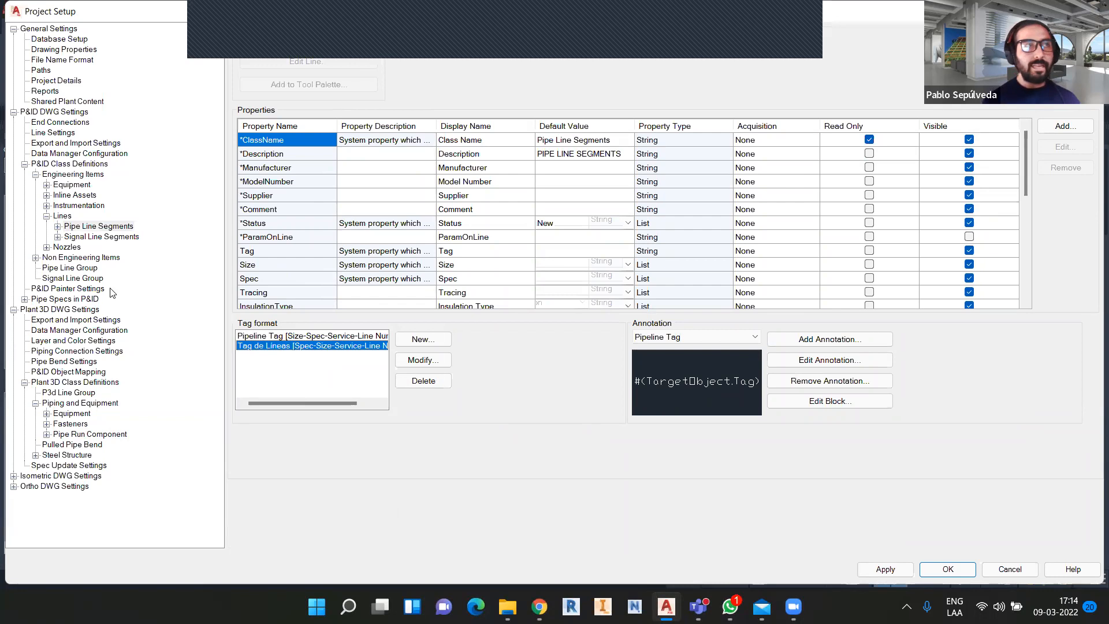
{"action": "left_click", "coordinate": [91, 271]}
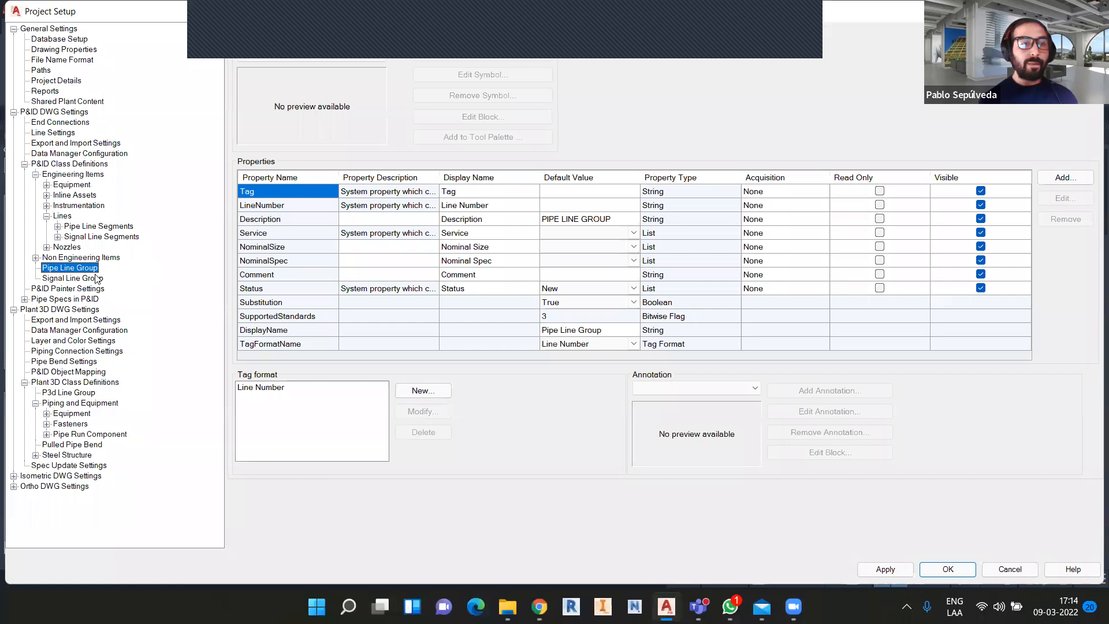
{"action": "left_click", "coordinate": [103, 226]}
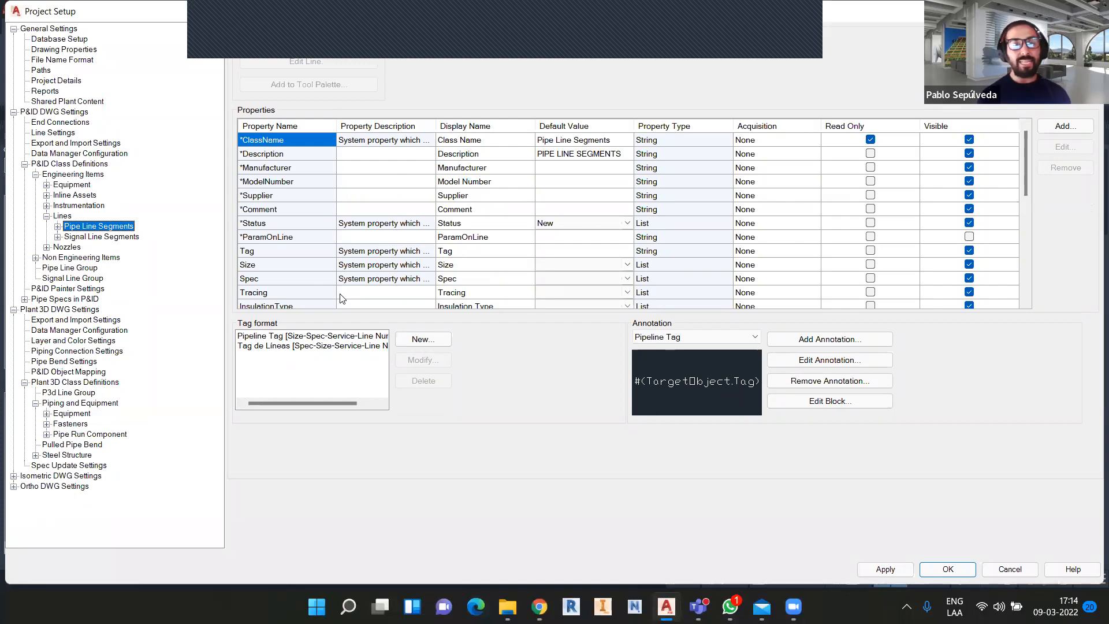
{"action": "left_click", "coordinate": [79, 269]}
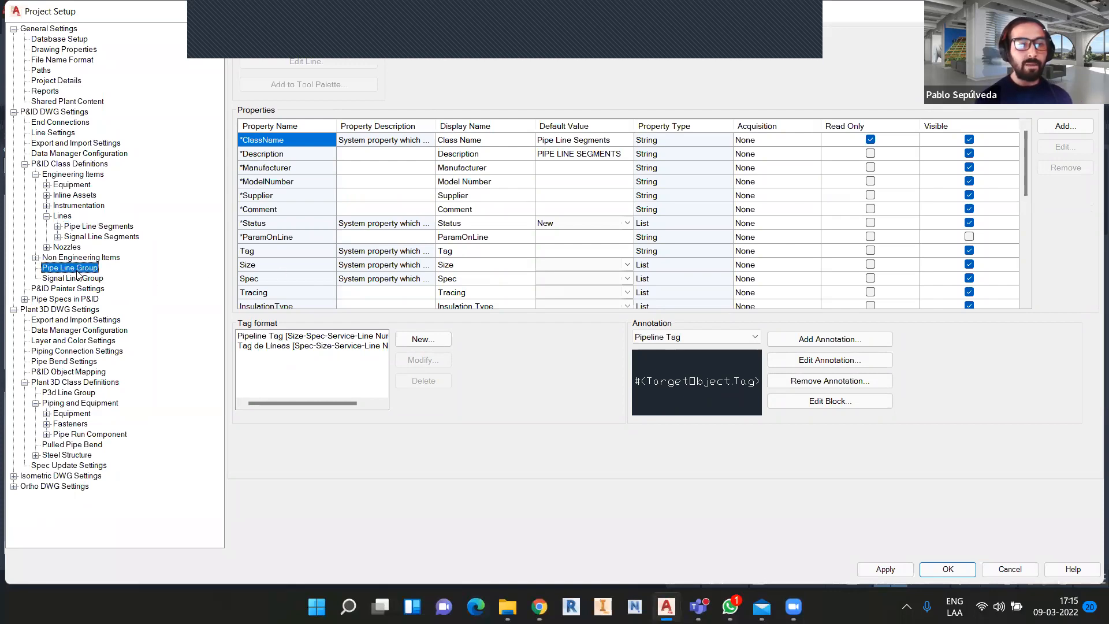
{"action": "left_click", "coordinate": [252, 388]}
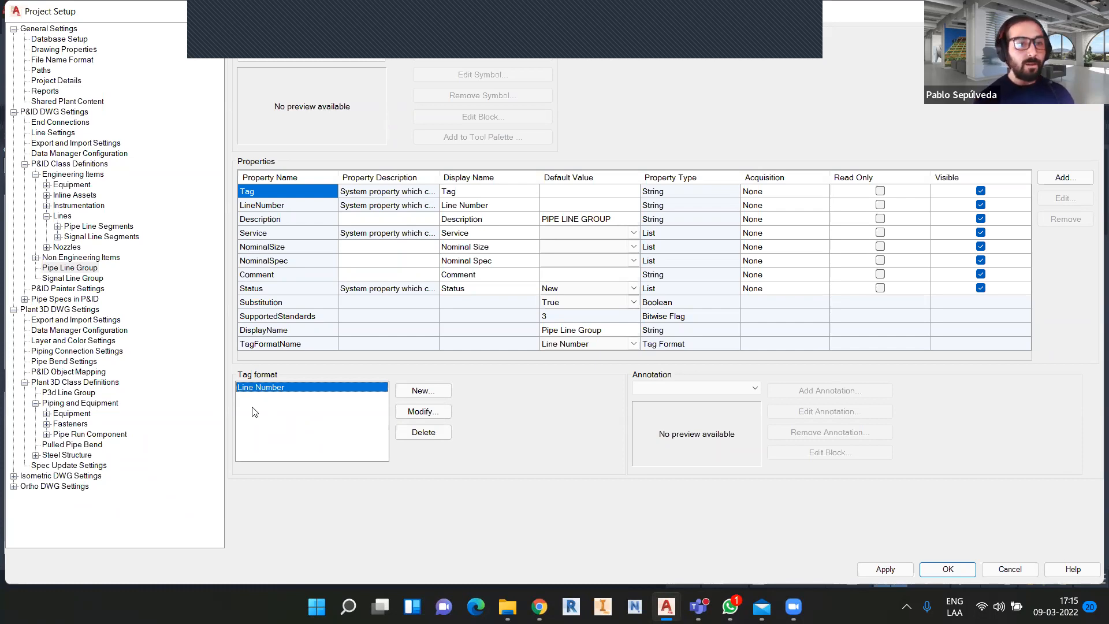
{"action": "left_click", "coordinate": [100, 228]}
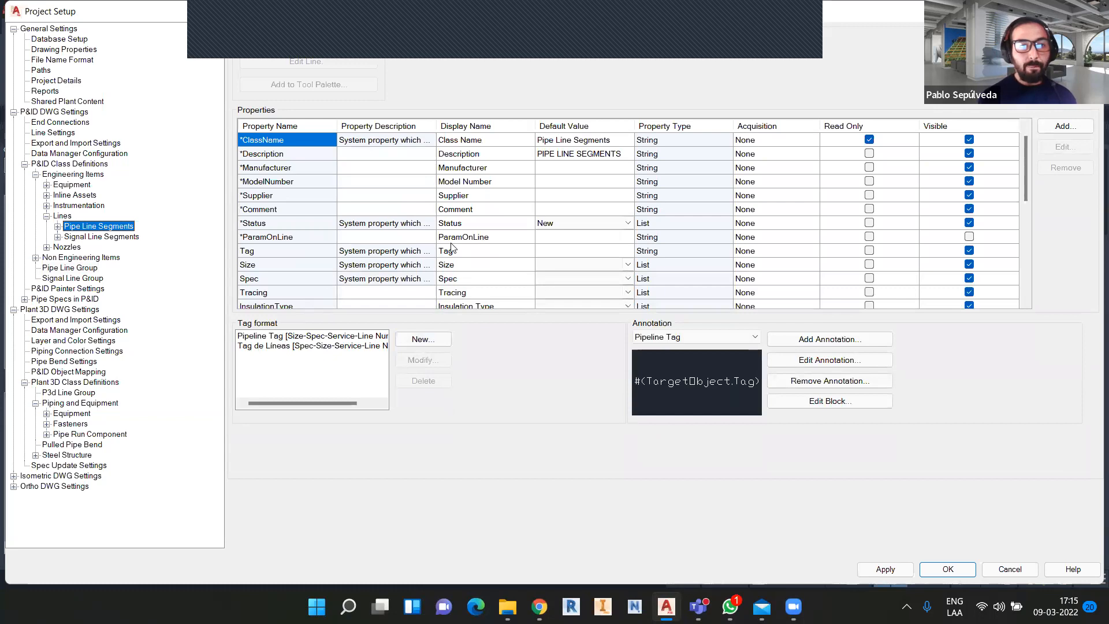
{"action": "scroll", "coordinate": [452, 248], "scroll_direction": "down", "scroll_amount": 10}
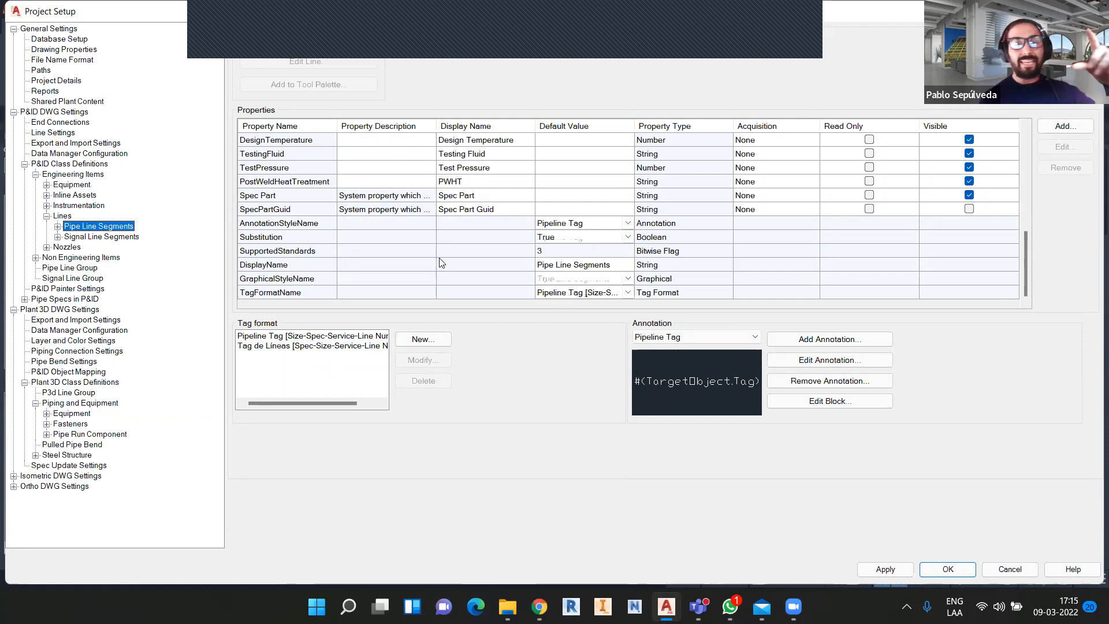
{"action": "left_click", "coordinate": [60, 217]}
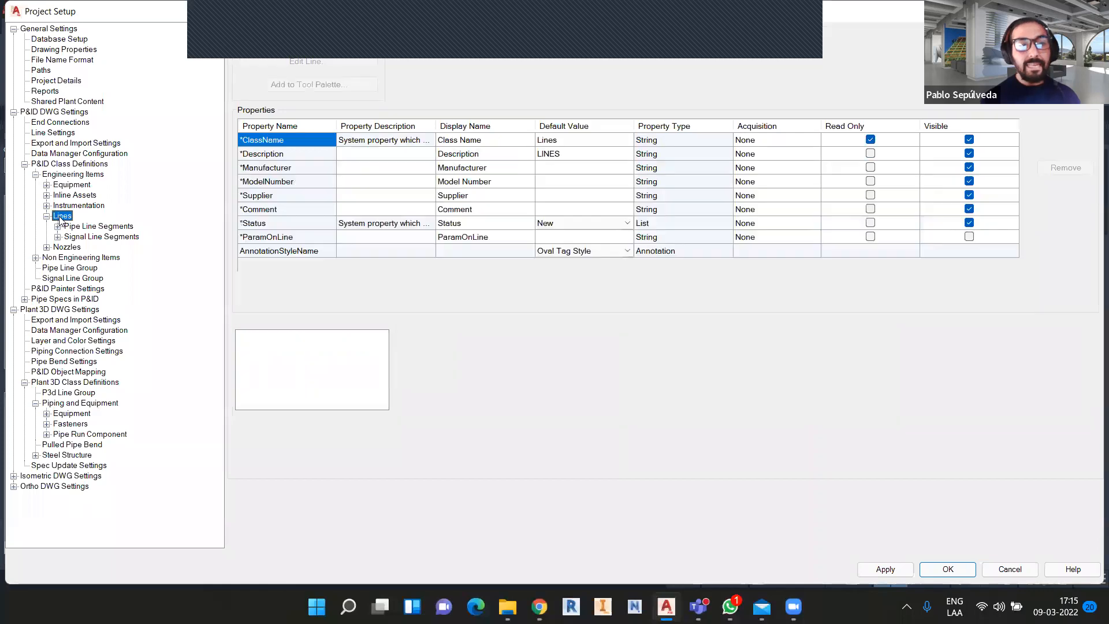
{"action": "left_click", "coordinate": [84, 227]}
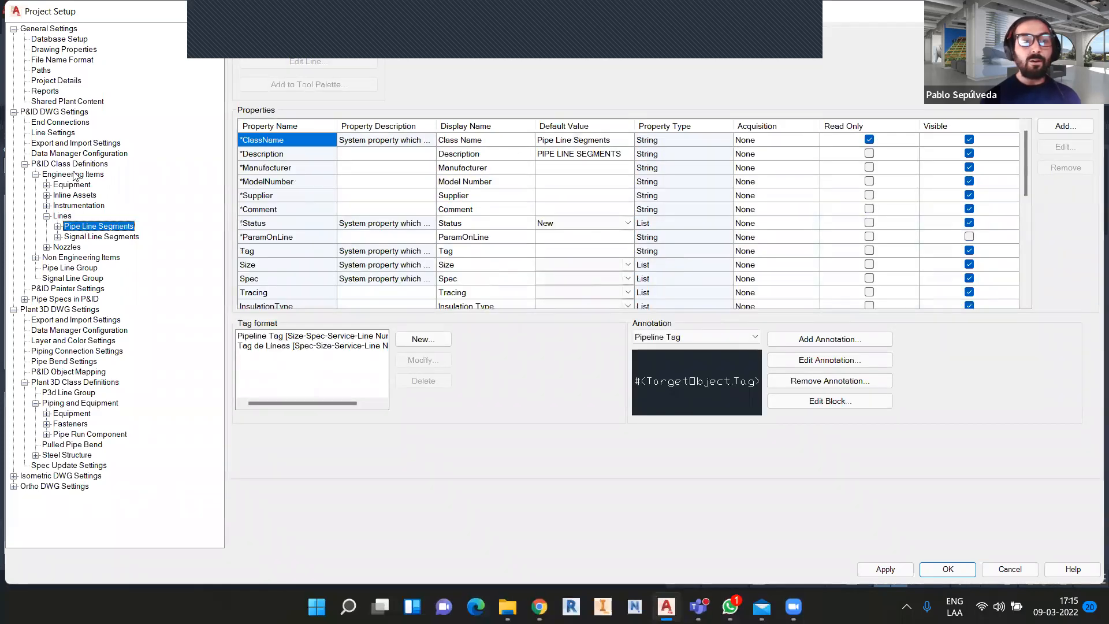
{"action": "left_click", "coordinate": [75, 175]}
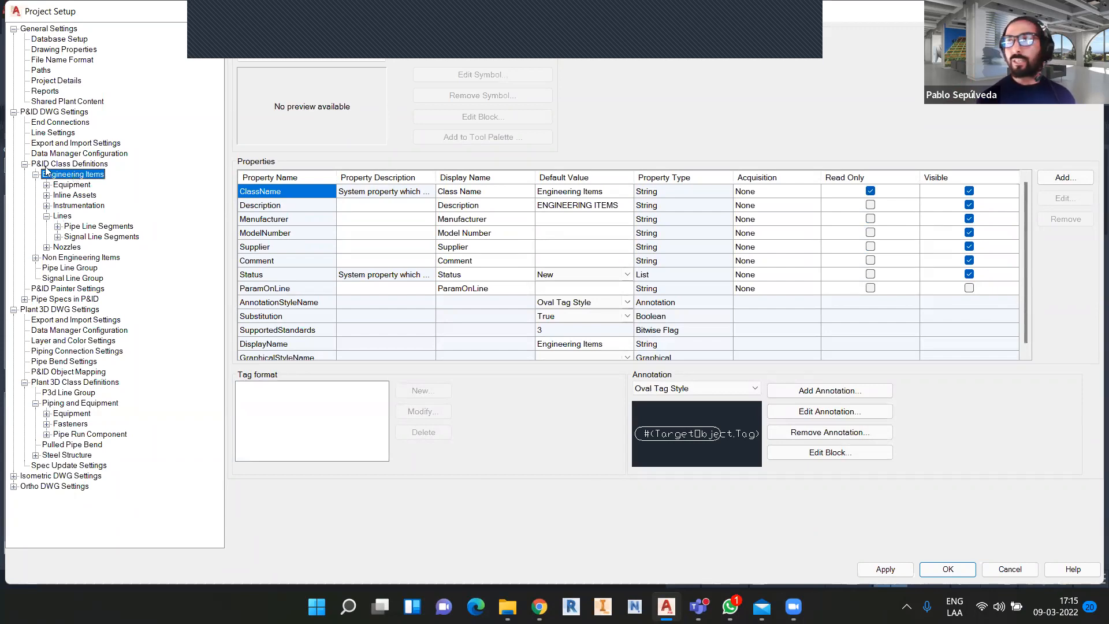
{"action": "left_click", "coordinate": [83, 228]}
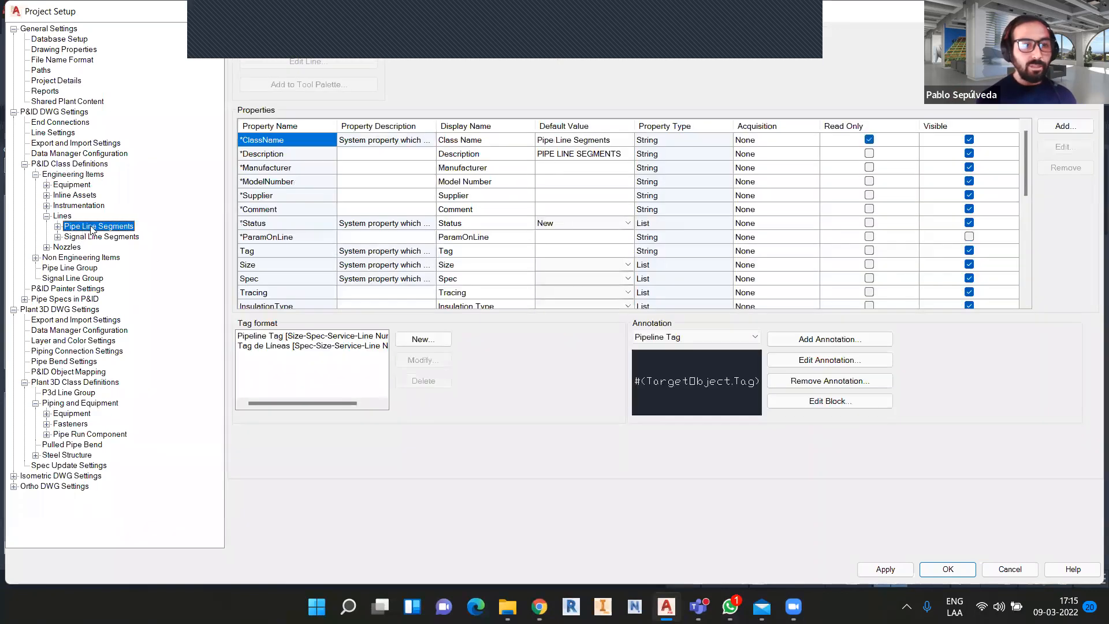
{"action": "scroll", "coordinate": [582, 227], "scroll_direction": "down", "scroll_amount": 7}
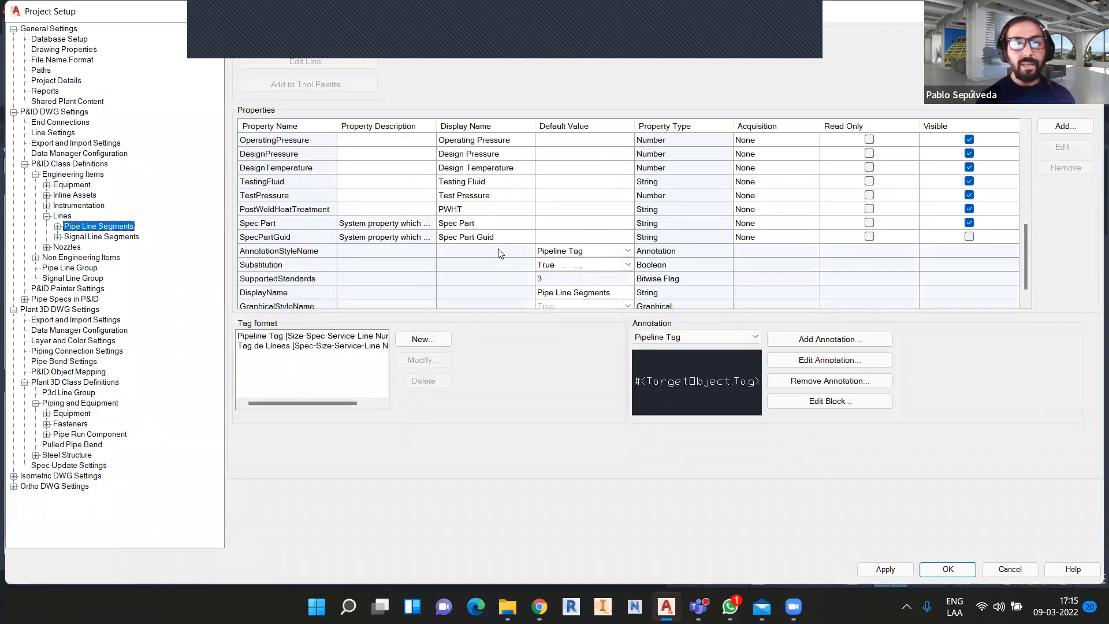
Add a Numeric property named 'Costo' to the Pipe Line Segments class.
{"action": "left_click", "coordinate": [1057, 128]}
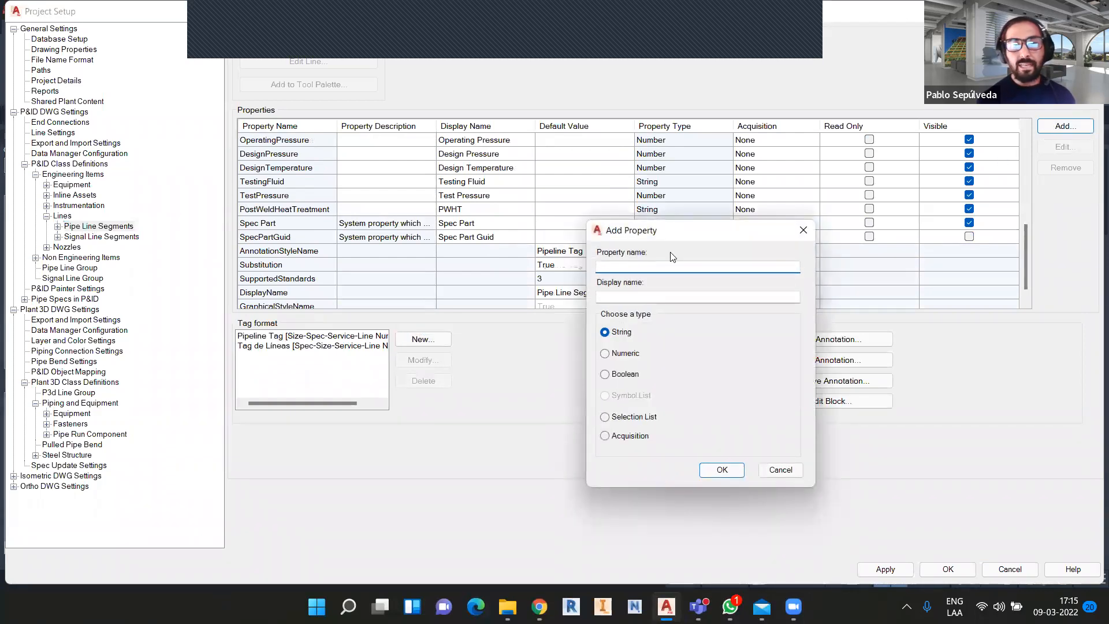
{"action": "left_click_drag", "start_coordinate": [671, 231], "coordinate": [625, 152]}
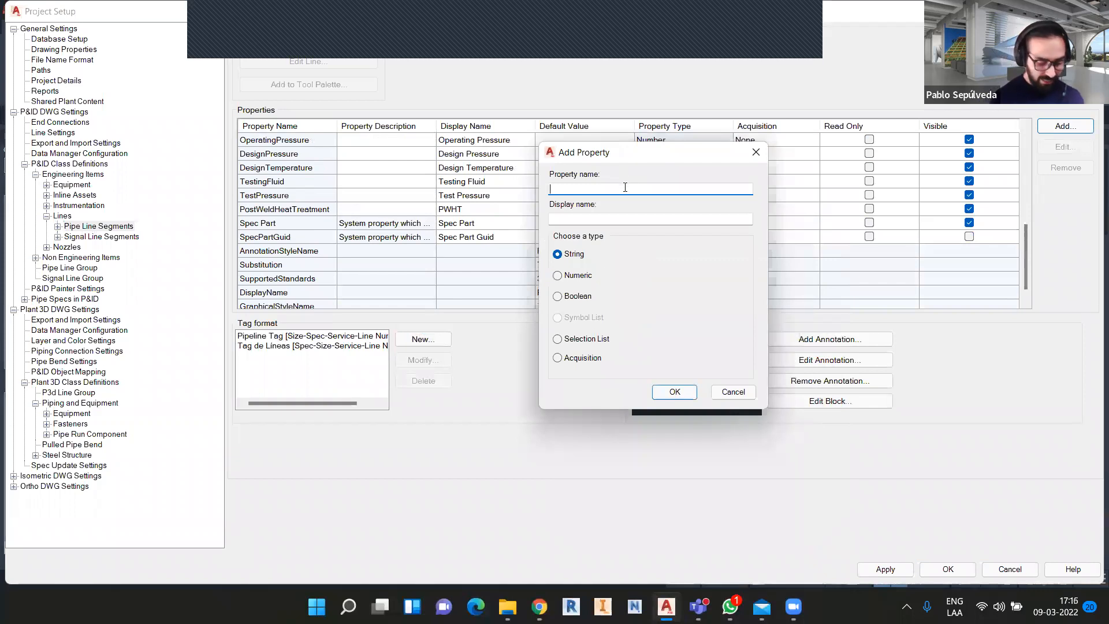
{"action": "type", "text": "Costo"}
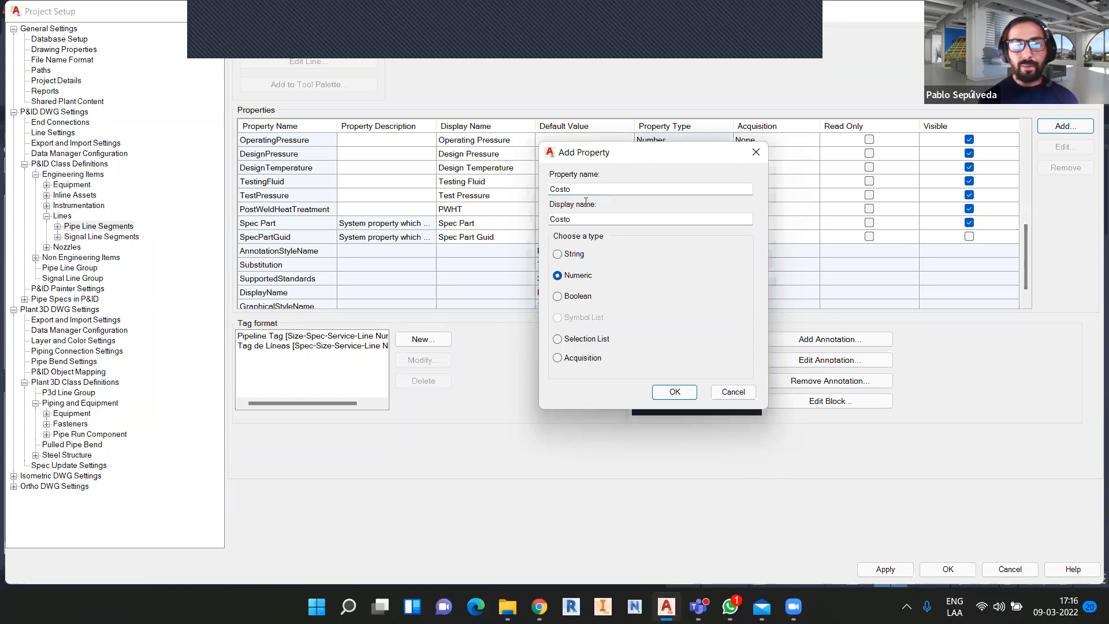
{"action": "left_click", "coordinate": [675, 392]}
{"action": "scroll", "coordinate": [390, 288], "scroll_direction": "down", "scroll_amount": 1}
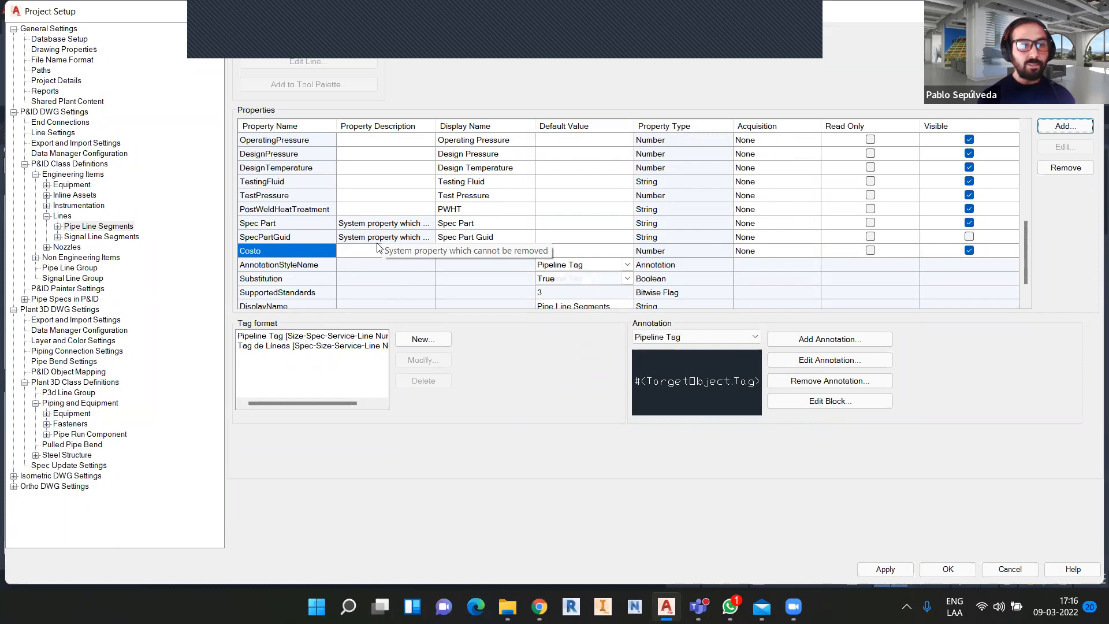
{"action": "scroll", "coordinate": [371, 229], "scroll_direction": "up", "scroll_amount": 10}
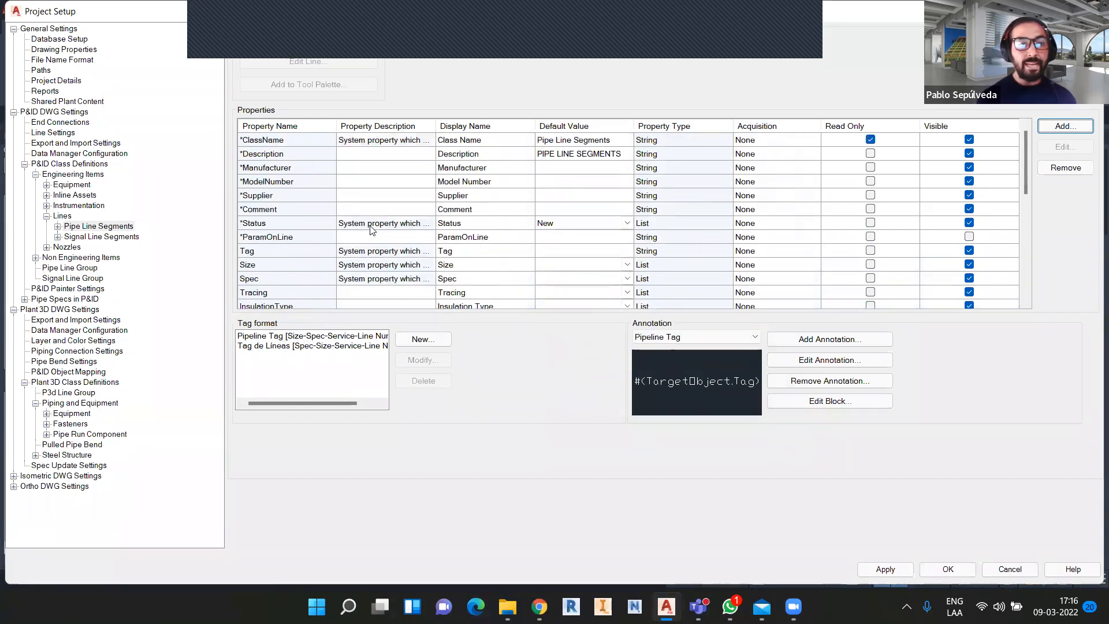
{"action": "scroll", "coordinate": [372, 230], "scroll_direction": "down", "scroll_amount": 10}
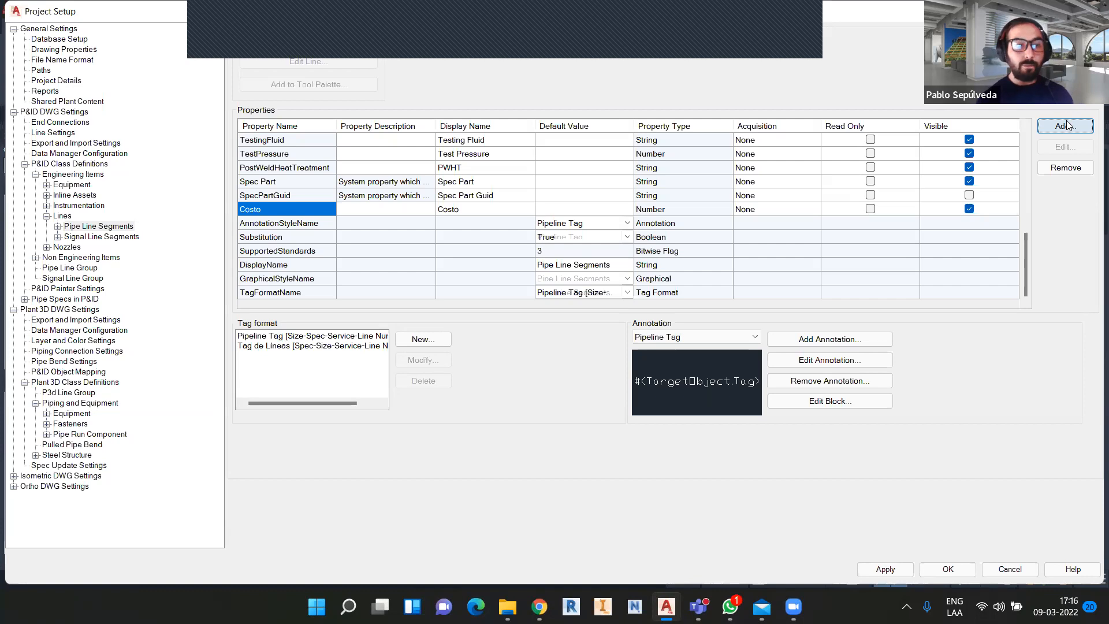
{"action": "left_click", "coordinate": [63, 185]}
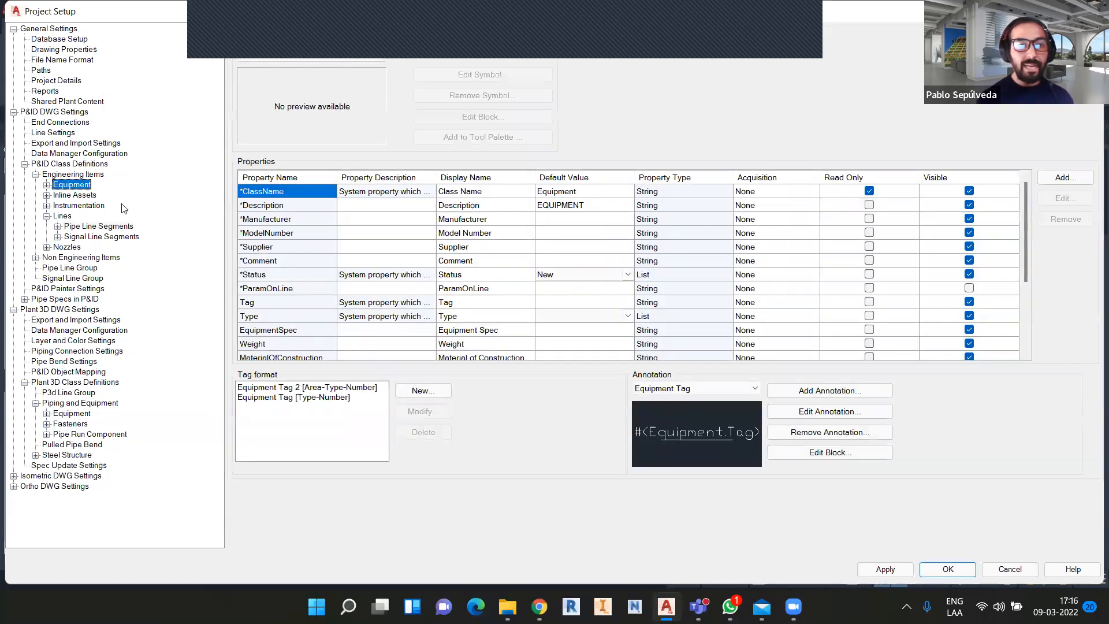
{"action": "scroll", "coordinate": [310, 298], "scroll_direction": "down", "scroll_amount": 2}
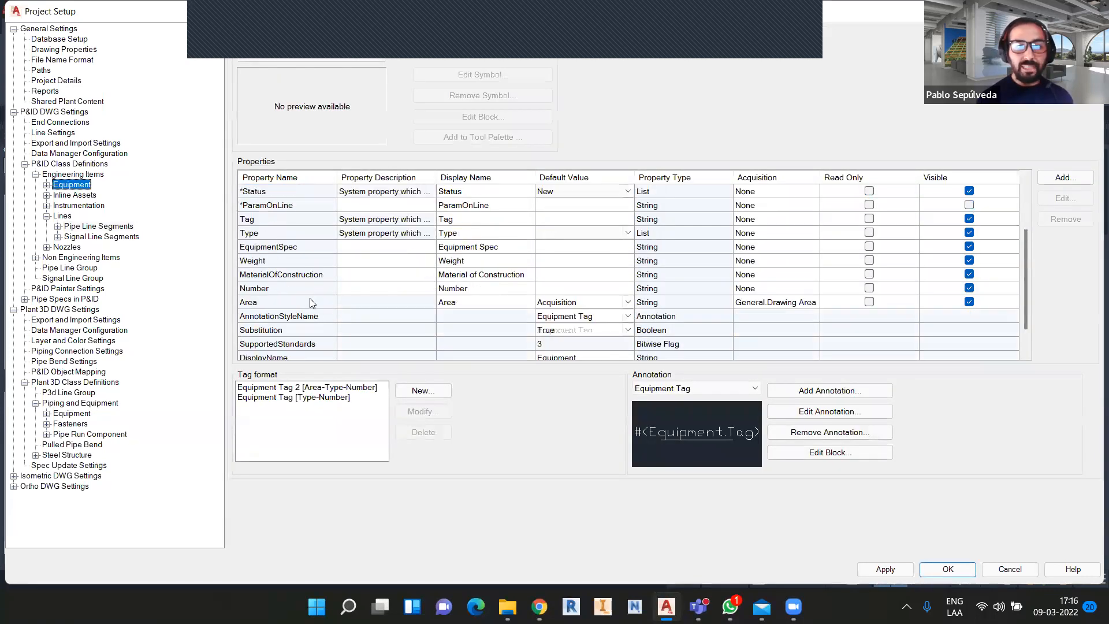
{"action": "left_click_drag", "start_coordinate": [220, 300], "coordinate": [112, 301]}
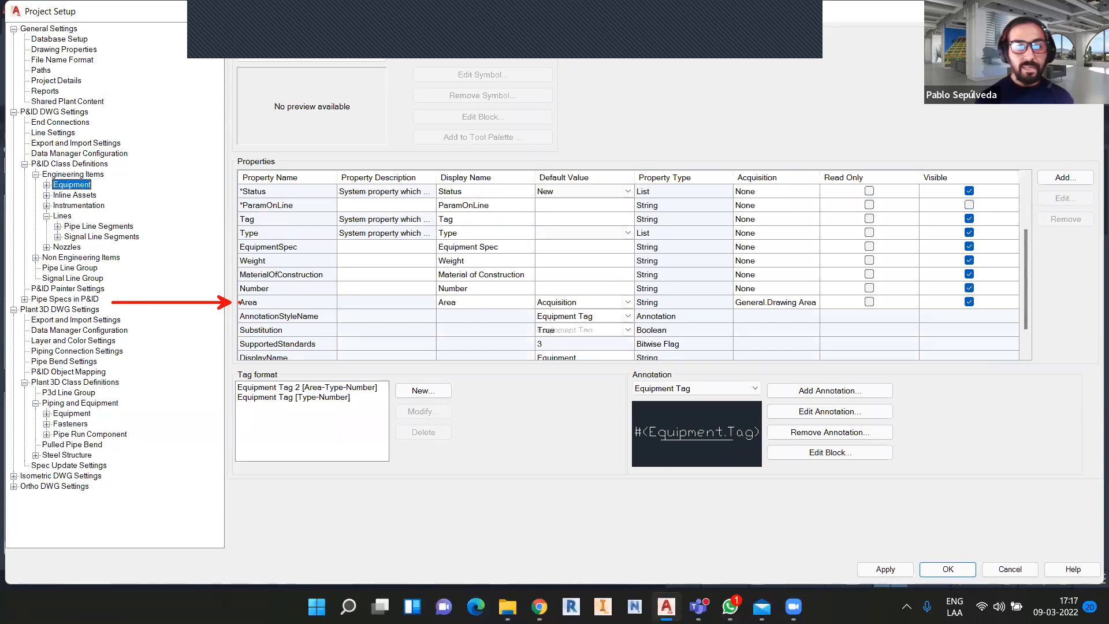
{"action": "mouse_move", "coordinate": [226, 290]}
{"action": "left_mouse_down"}
{"action": "mouse_move", "coordinate": [333, 314]}
{"action": "mouse_move", "coordinate": [1028, 313]}
{"action": "left_mouse_up"}
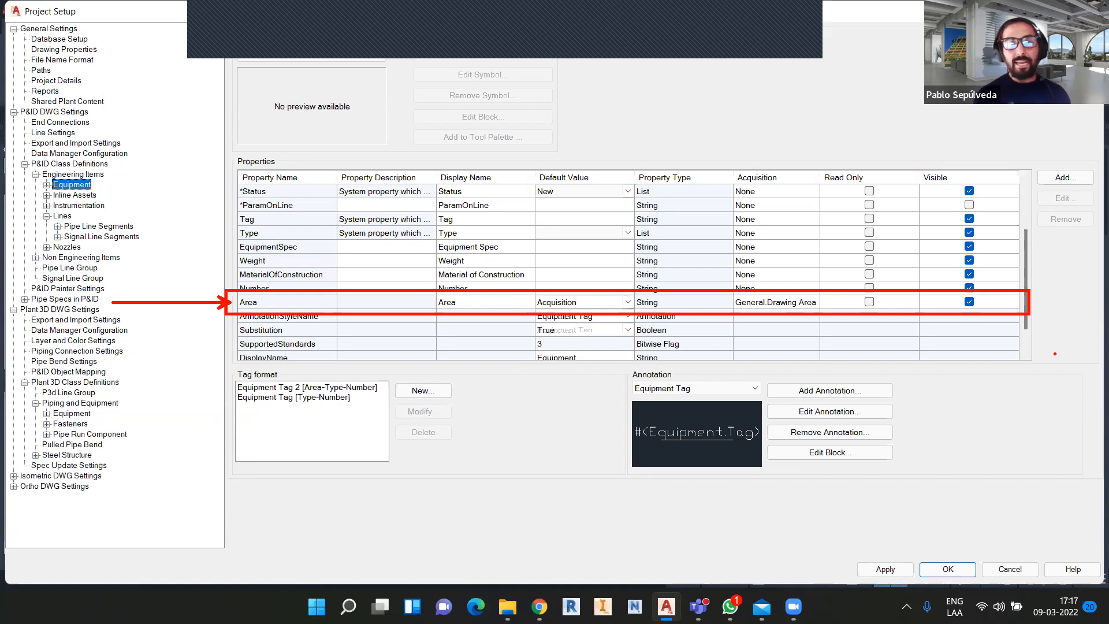
{"action": "left_click_drag", "start_coordinate": [780, 160], "coordinate": [779, 76]}
{"action": "mouse_move", "coordinate": [730, 161]}
{"action": "left_mouse_down"}
{"action": "mouse_move", "coordinate": [823, 288]}
{"action": "mouse_move", "coordinate": [820, 330]}
{"action": "left_mouse_up"}
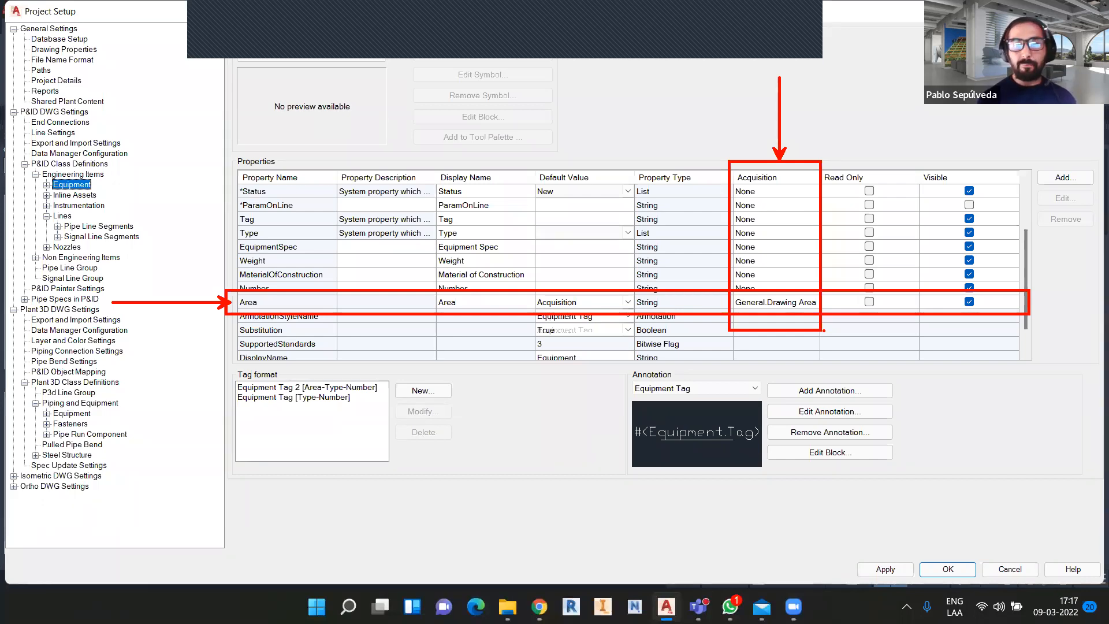
{"action": "key", "text": "Escape"}
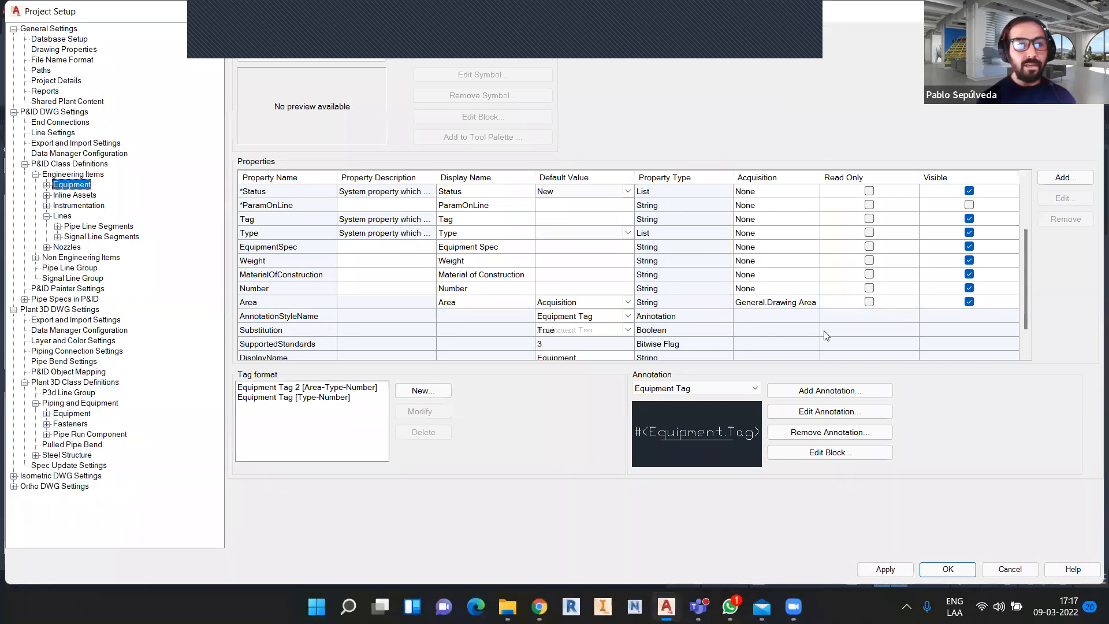
{"action": "left_click", "coordinate": [99, 226]}
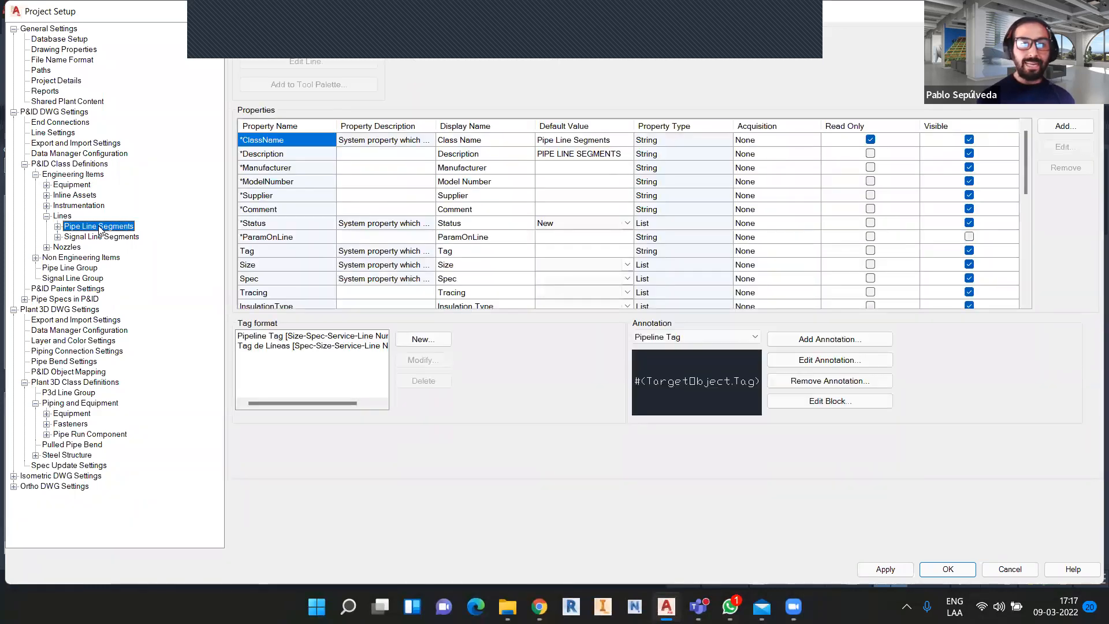
Add a new Pipe Line Segments property named Area with the Acquisition type.
{"action": "left_click", "coordinate": [1064, 127]}
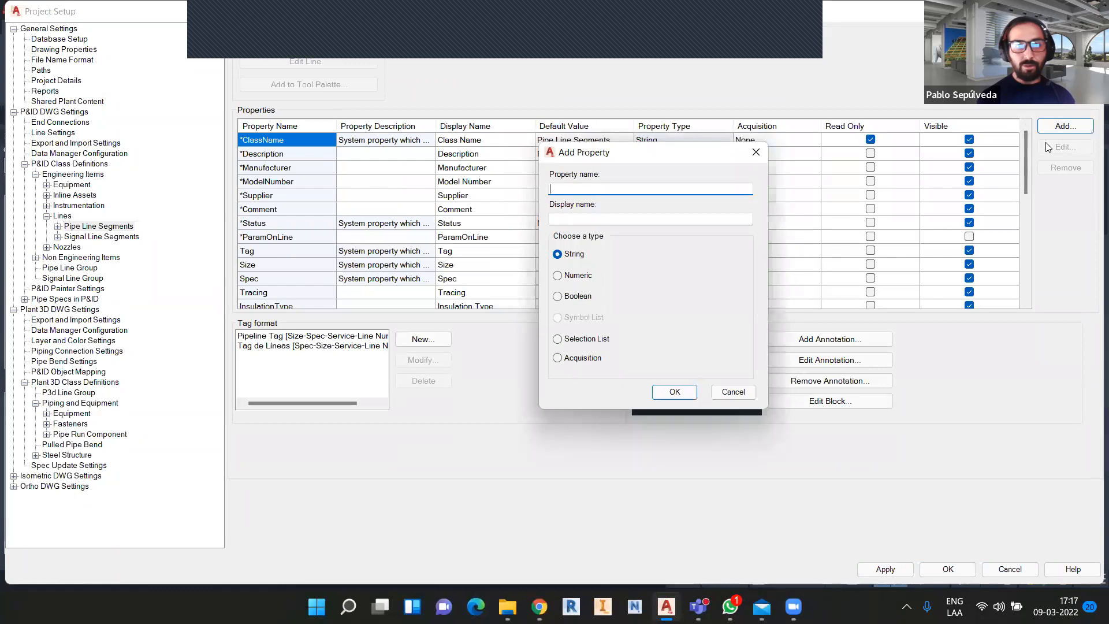
{"action": "type", "text": "Area"}
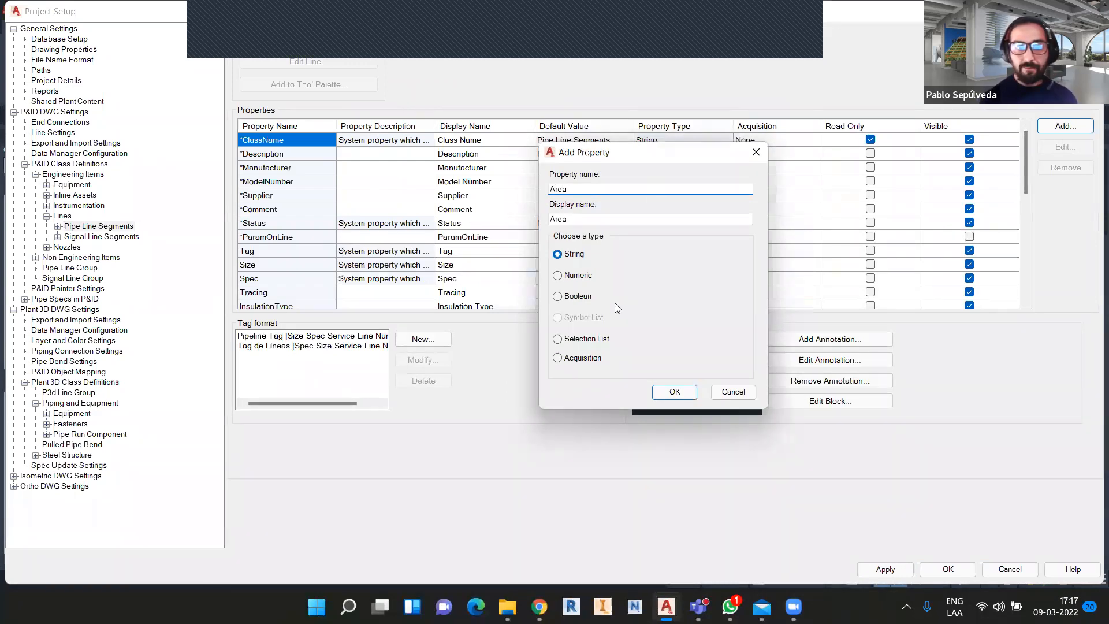
{"action": "left_click", "coordinate": [558, 359]}
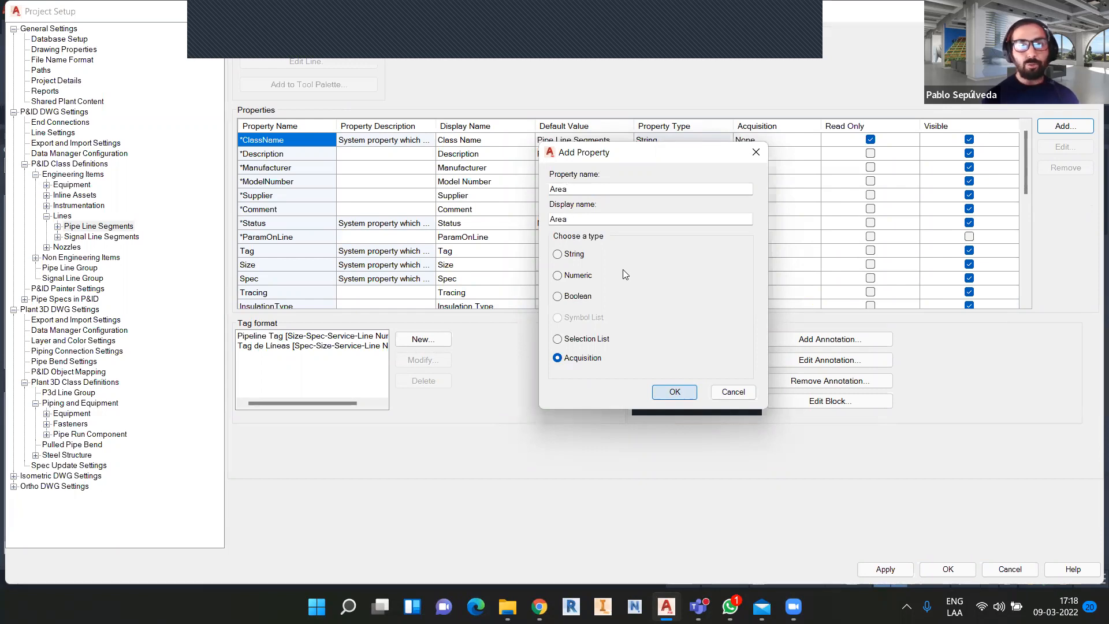
{"action": "key", "text": "Return"}
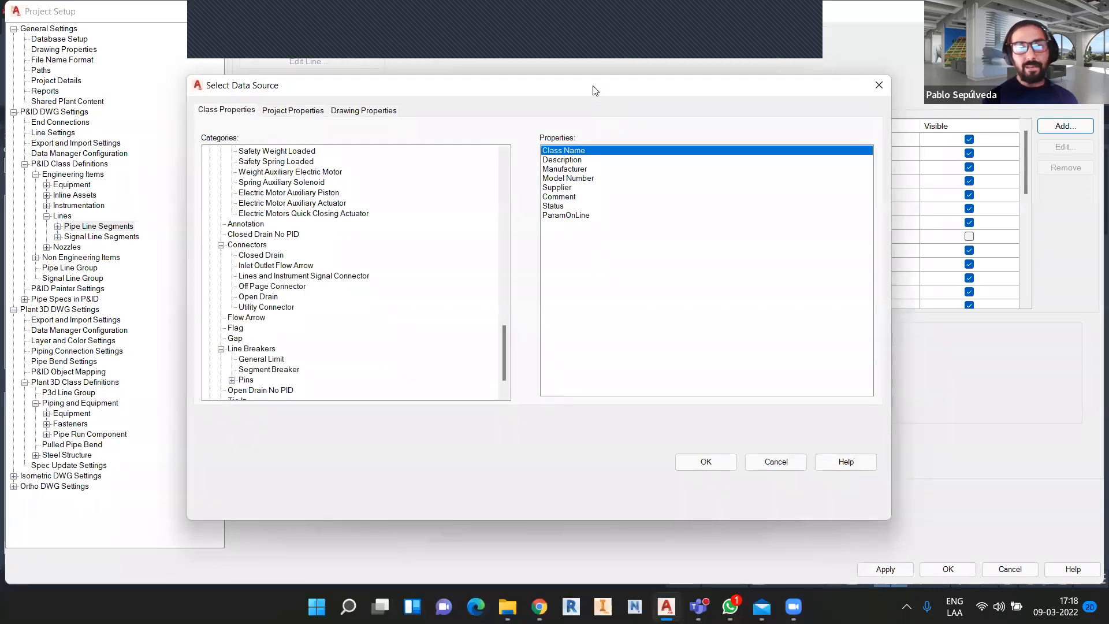
Set the Area property to acquire General > Drawing Area from the Drawing Properties.
{"action": "left_click_drag", "start_coordinate": [595, 90], "coordinate": [605, 82]}
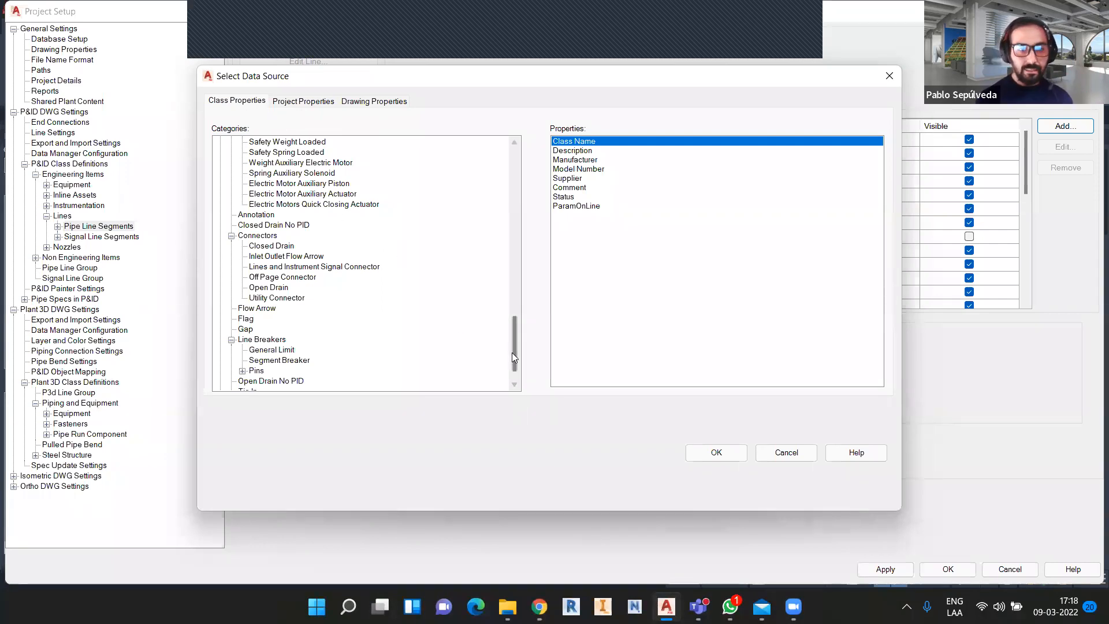
{"action": "left_click_drag", "start_coordinate": [513, 343], "coordinate": [499, 175]}
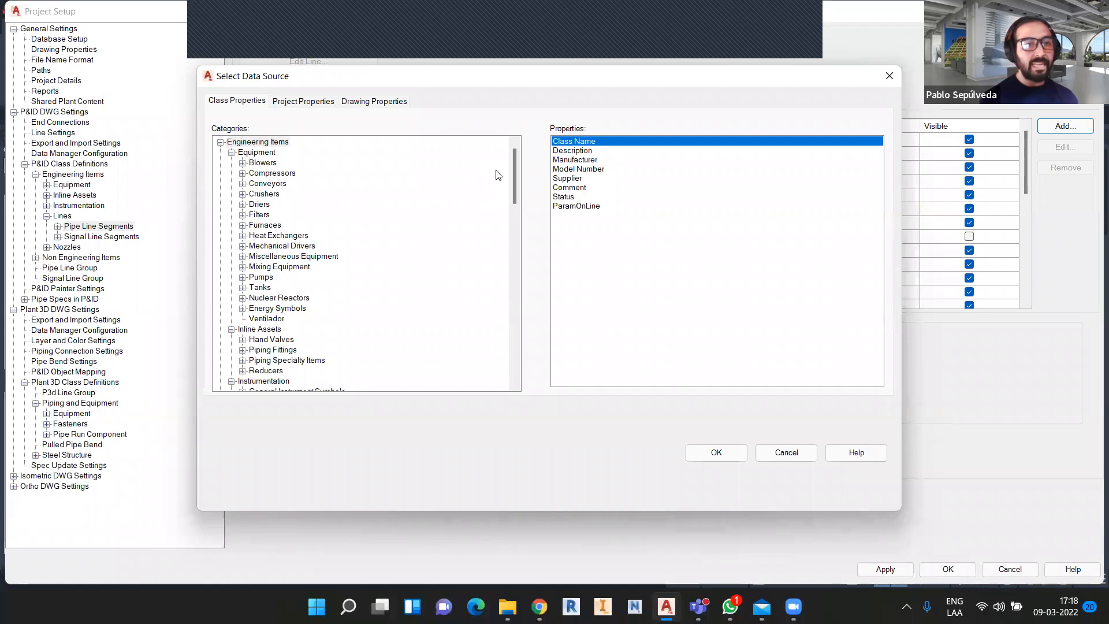
{"action": "left_click", "coordinate": [300, 102]}
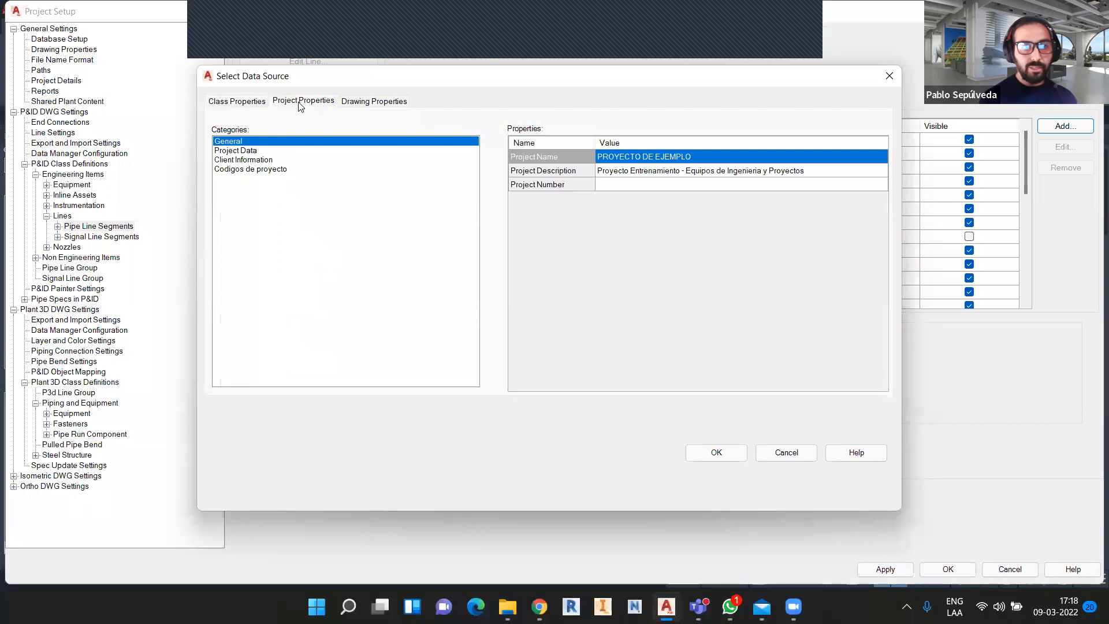
{"action": "left_click", "coordinate": [281, 170]}
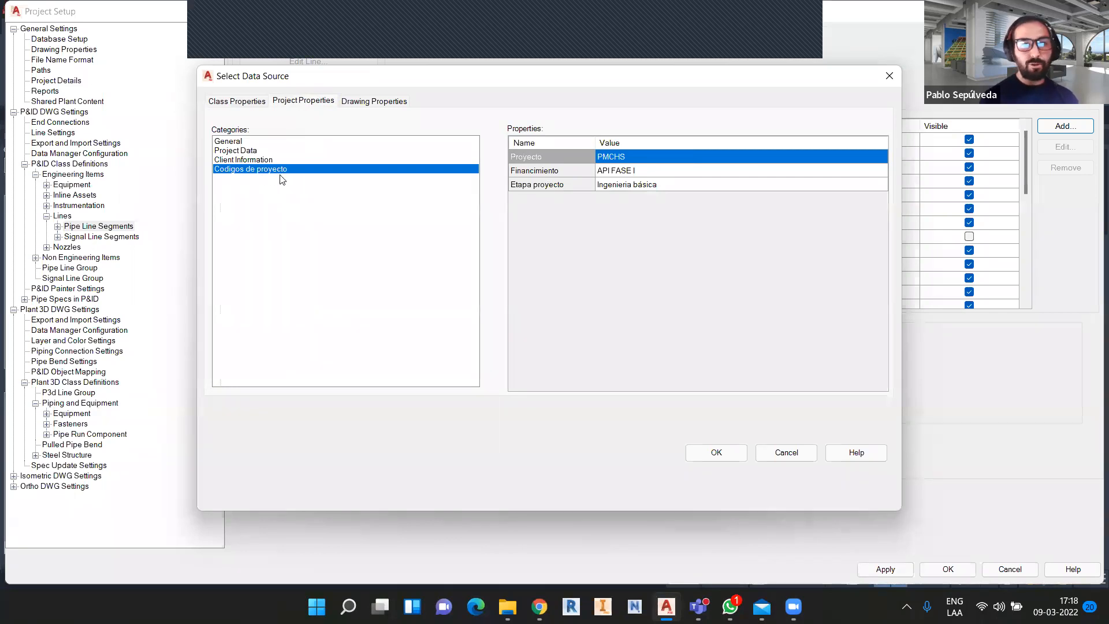
{"action": "left_click", "coordinate": [379, 105]}
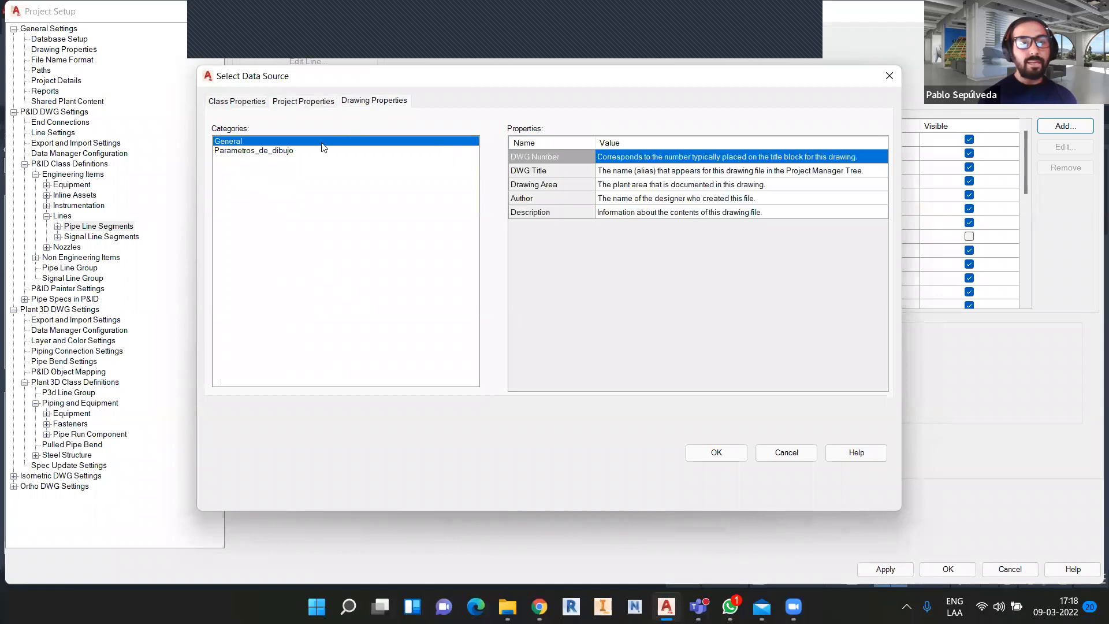
{"action": "left_click", "coordinate": [541, 188]}
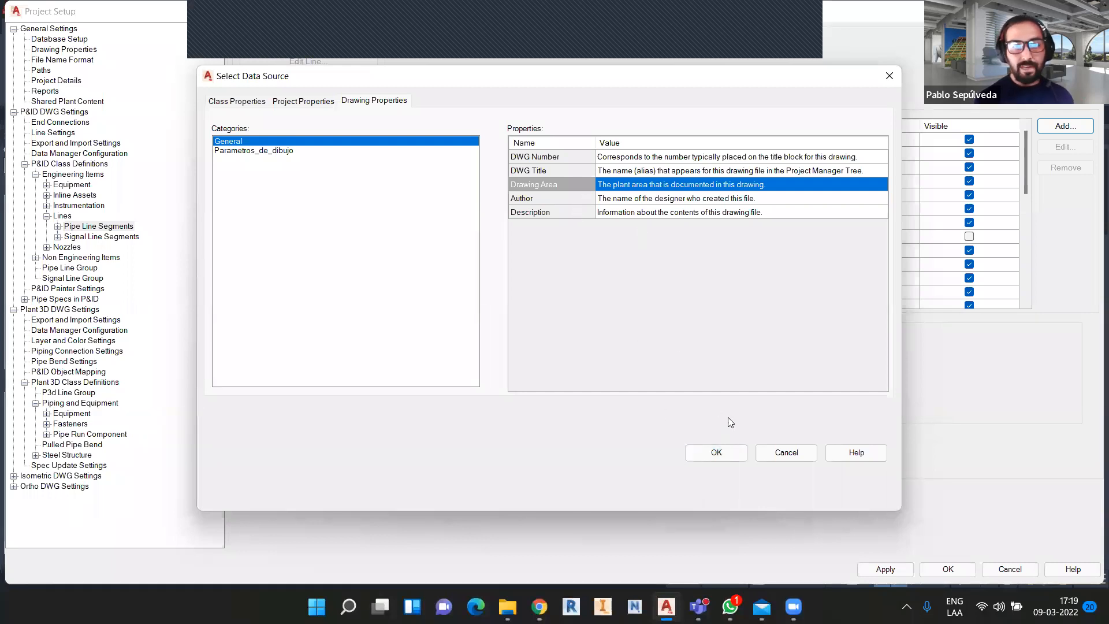
{"action": "left_click", "coordinate": [716, 452]}
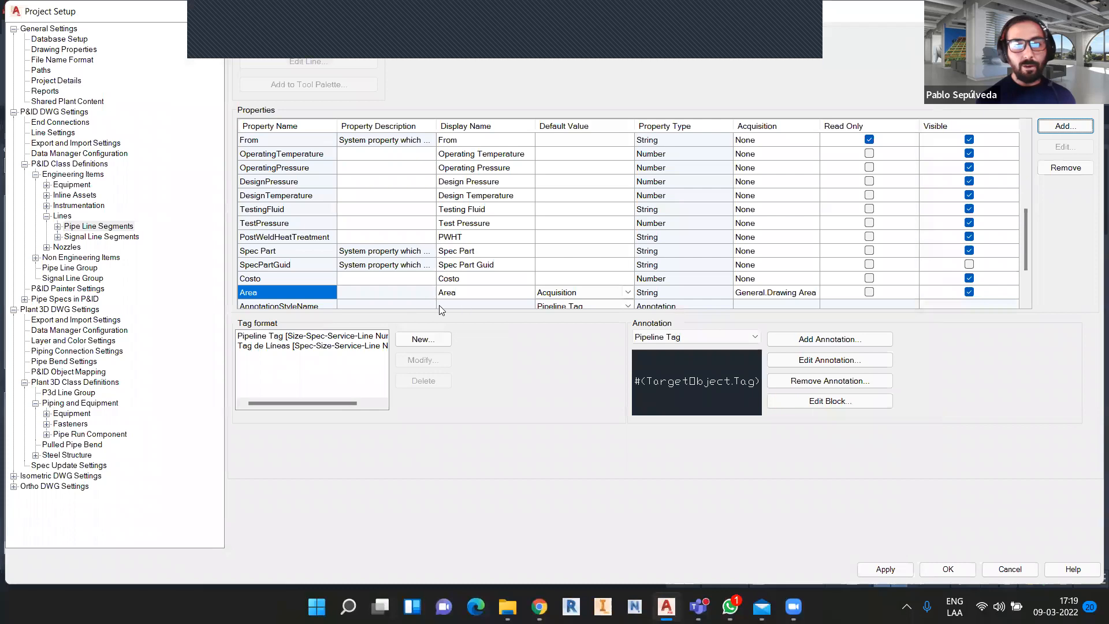
{"action": "scroll", "coordinate": [445, 297], "scroll_direction": "down", "scroll_amount": 1}
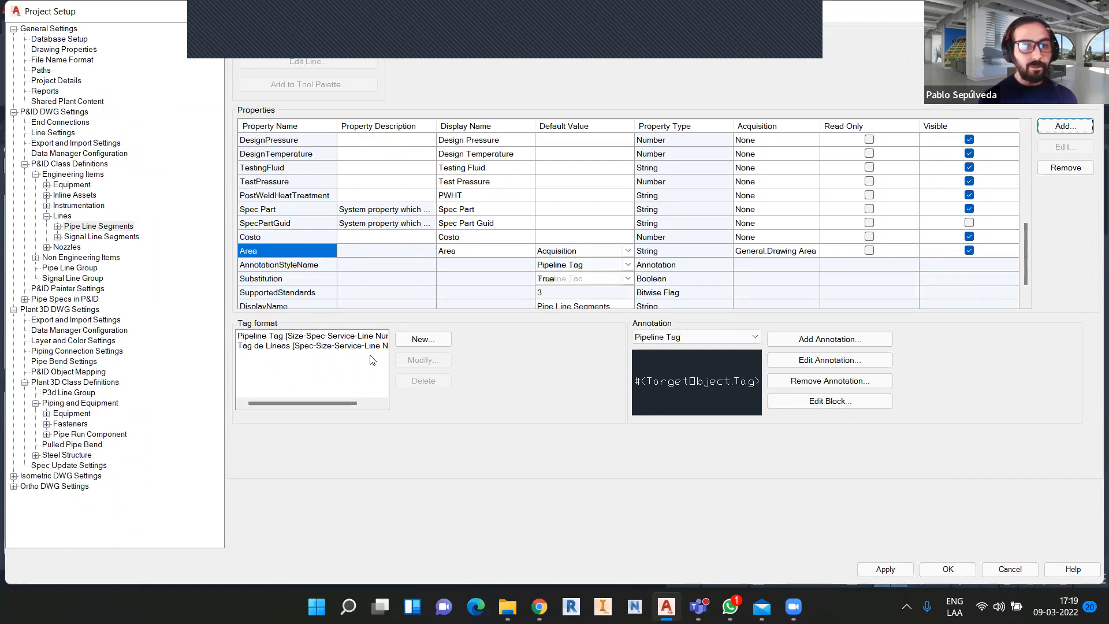
Create tag format 'TAG Ejemplo' with more subparts, using Size and Spec as the first two.
{"action": "left_click", "coordinate": [421, 341]}
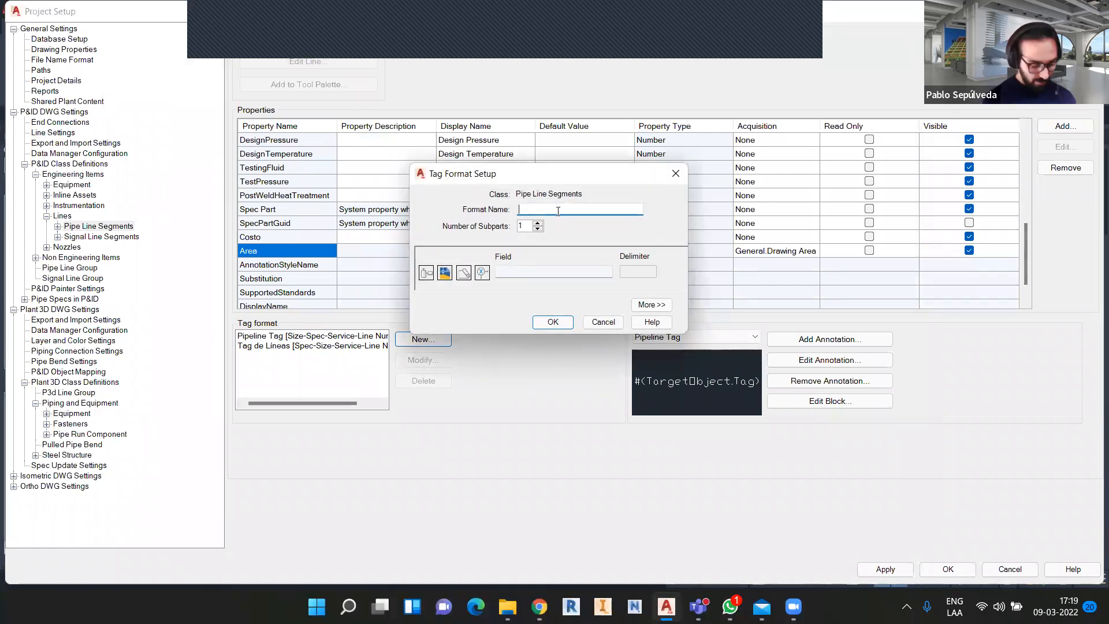
{"action": "type", "text": "TAG"}
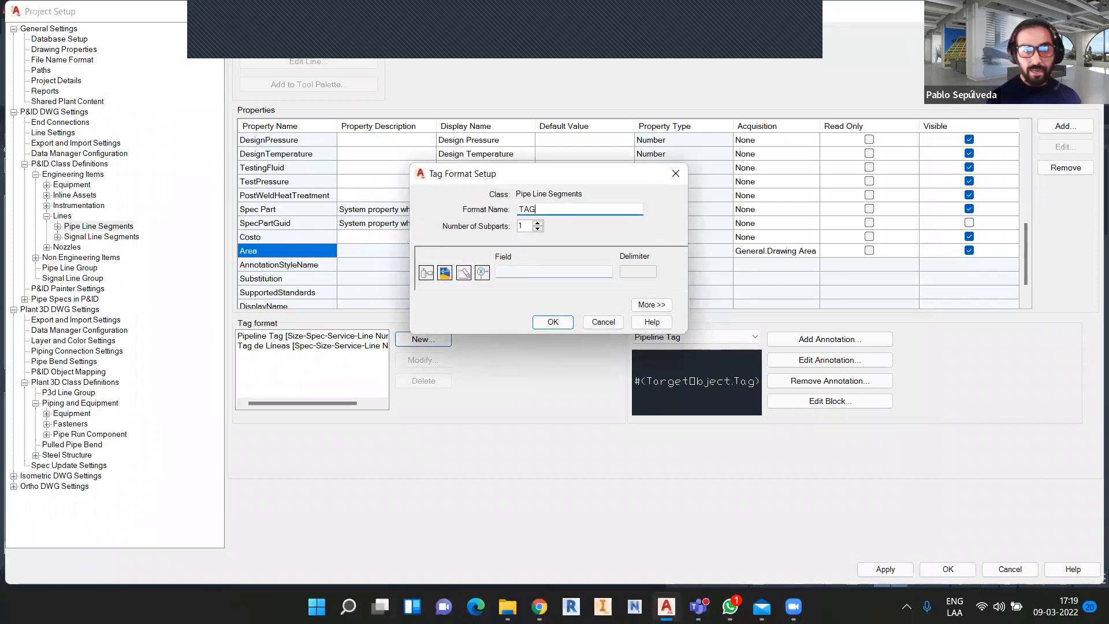
{"action": "type", "text": " Ejemplo"}
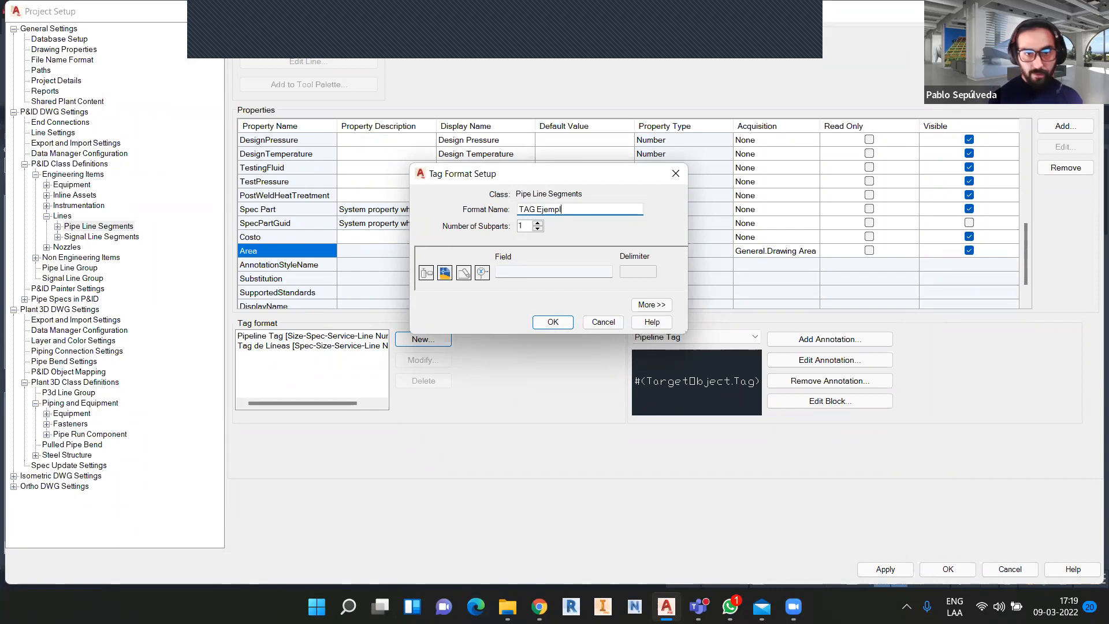
{"action": "left_click", "coordinate": [538, 223]}
{"action": "left_click", "coordinate": [537, 224]}
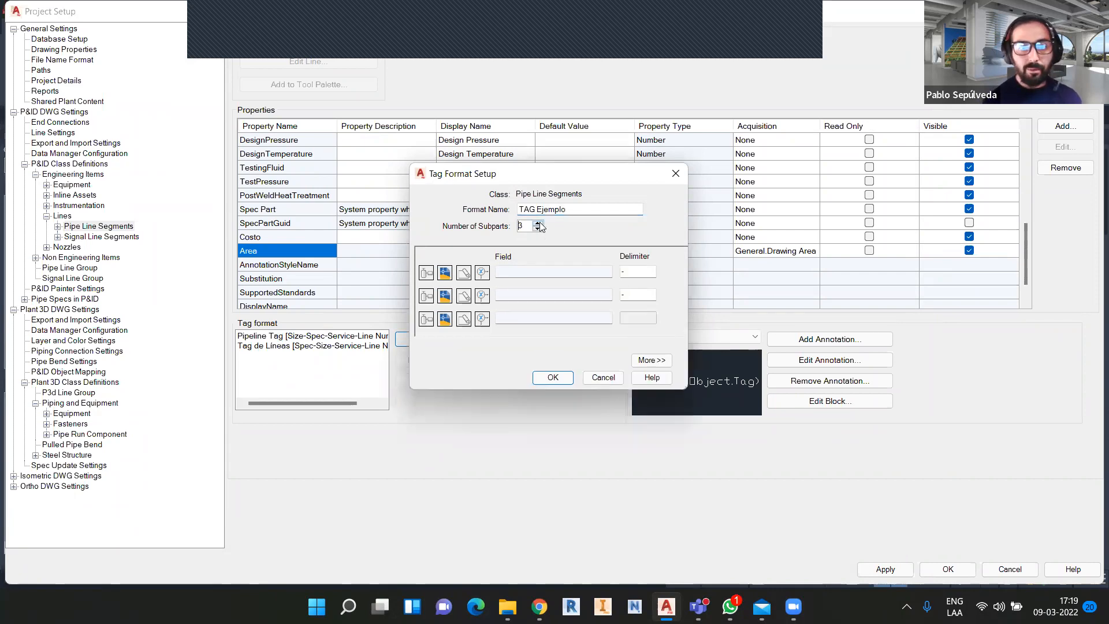
{"action": "left_click", "coordinate": [537, 224]}
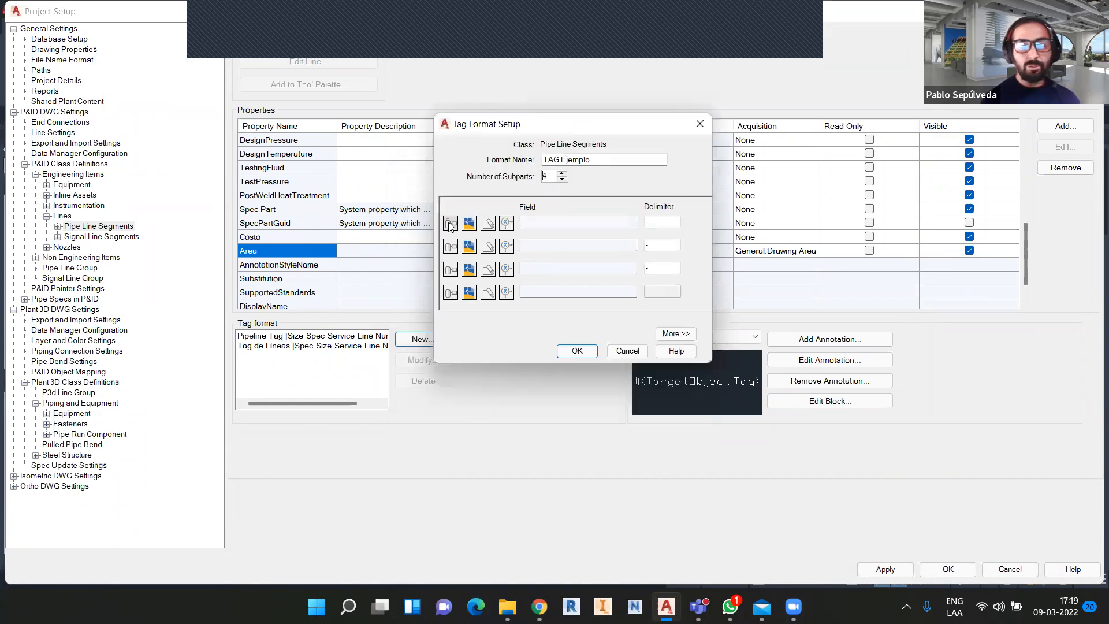
{"action": "left_click", "coordinate": [450, 223]}
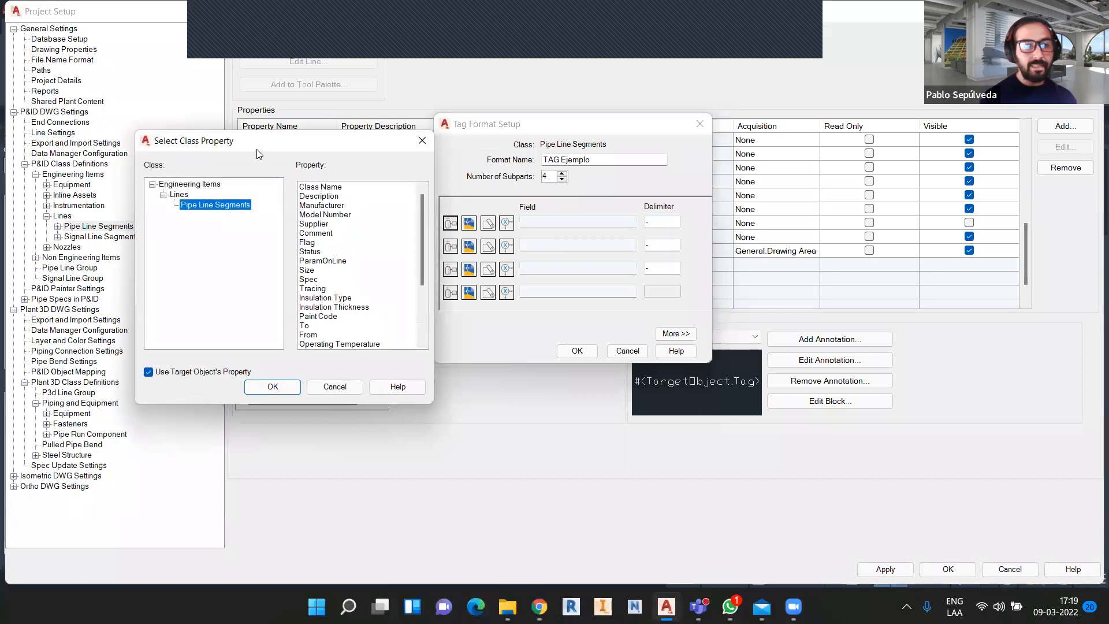
{"action": "scroll", "coordinate": [352, 248], "scroll_direction": "down", "scroll_amount": 3}
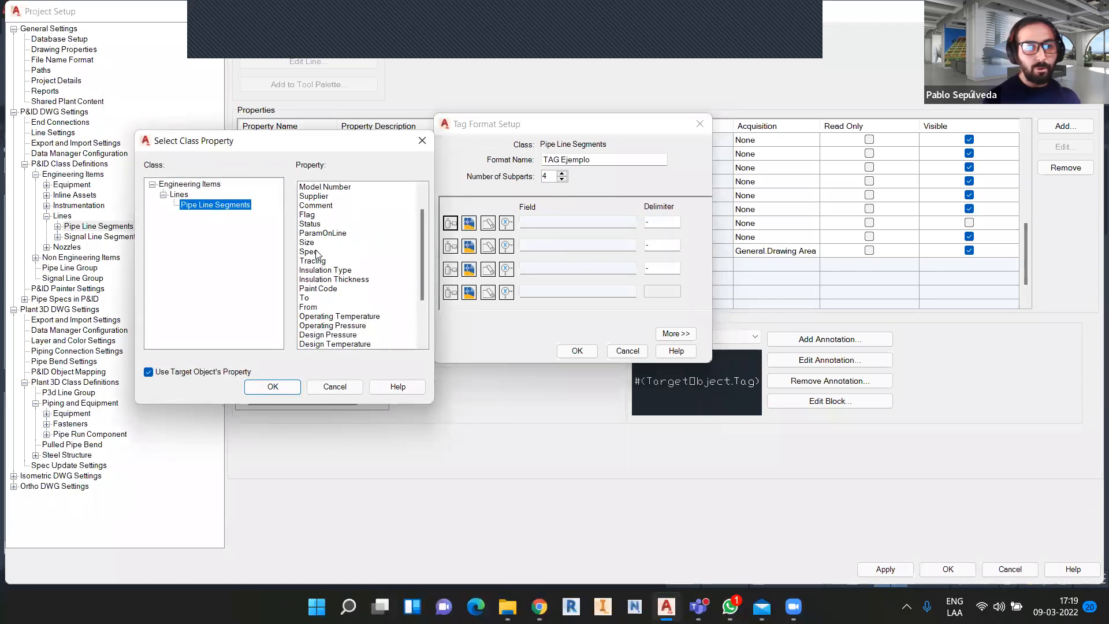
{"action": "left_click", "coordinate": [310, 242]}
{"action": "left_click", "coordinate": [272, 386]}
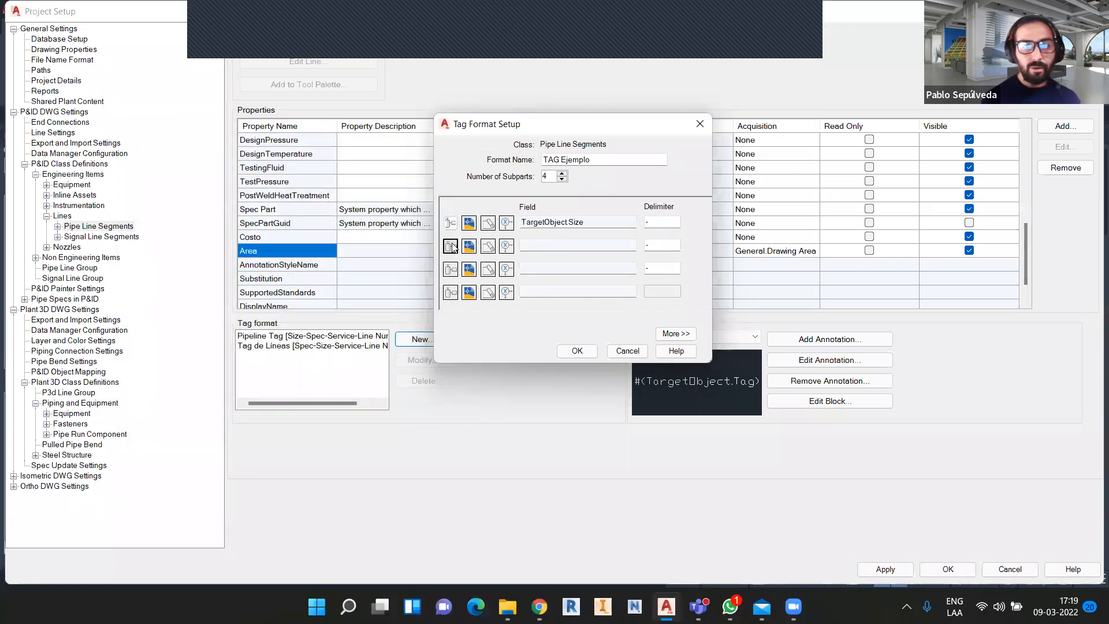
{"action": "left_click", "coordinate": [450, 247]}
{"action": "left_click", "coordinate": [204, 169]}
{"action": "left_click", "coordinate": [162, 276]}
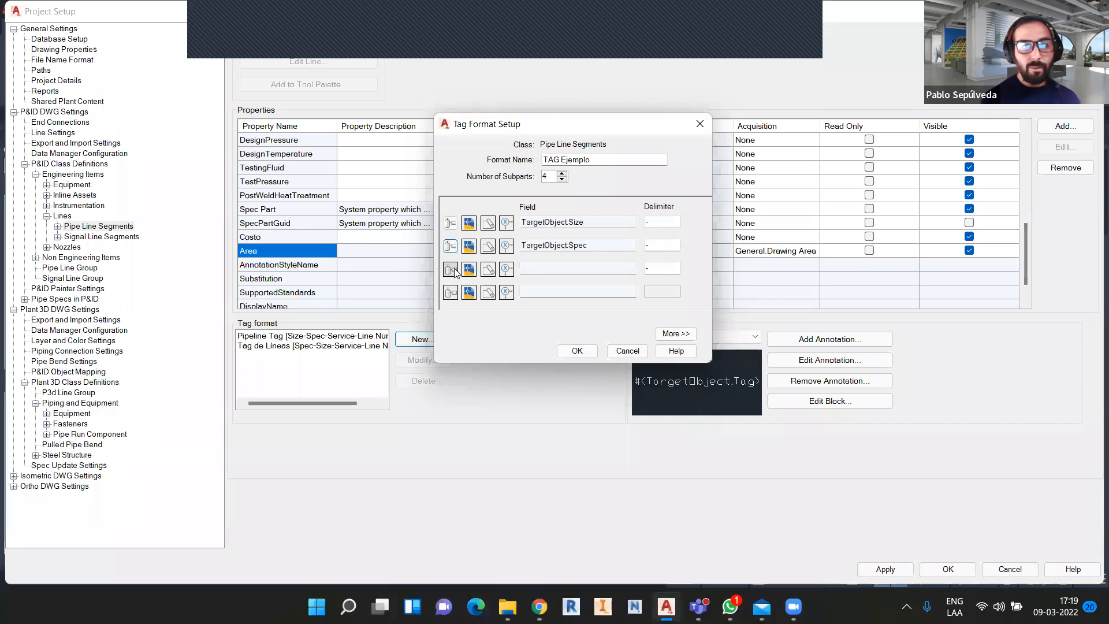
Set the third tag subpart to Pipe Line Segments.Area, listing properties from all classes.
{"action": "left_click", "coordinate": [452, 270]}
{"action": "scroll", "coordinate": [266, 217], "scroll_direction": "down", "scroll_amount": 2}
{"action": "scroll", "coordinate": [266, 218], "scroll_direction": "down", "scroll_amount": 2}
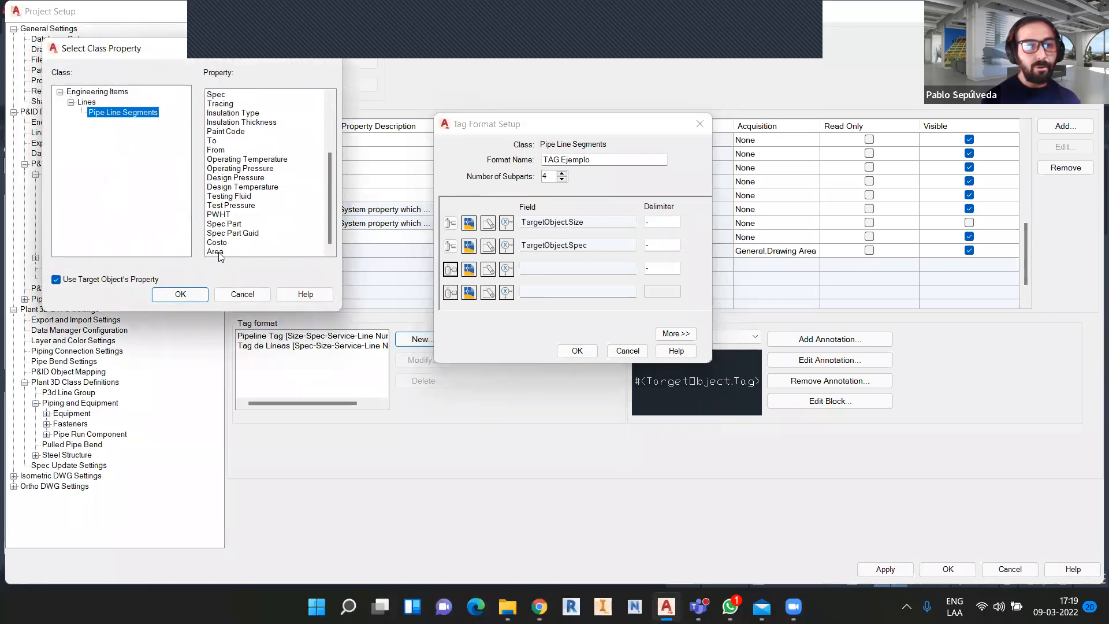
{"action": "left_click", "coordinate": [150, 280]}
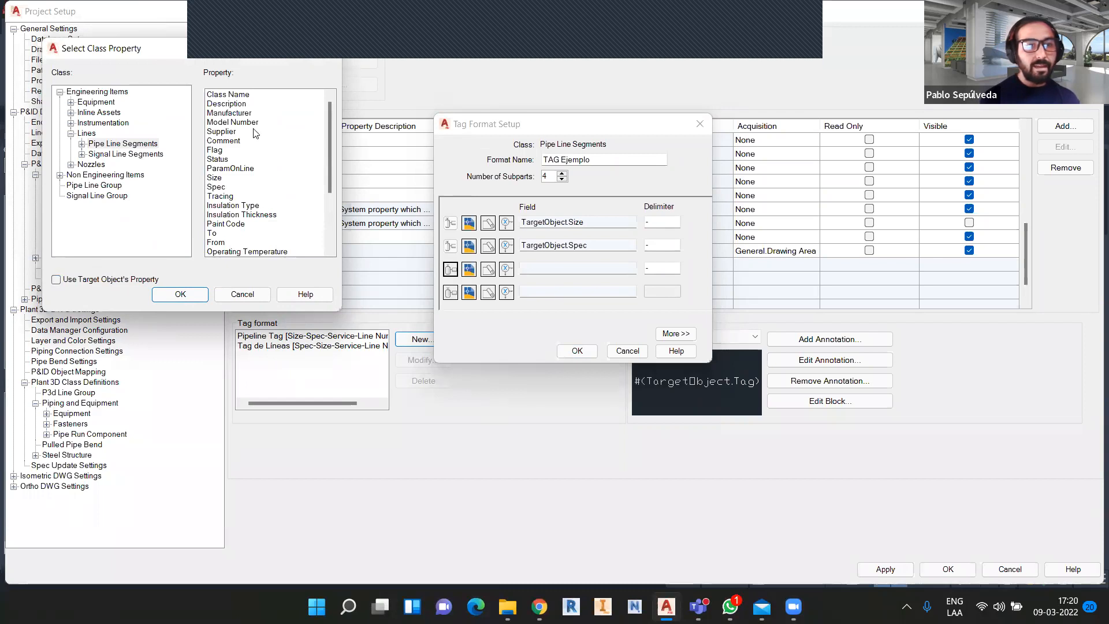
{"action": "scroll", "coordinate": [238, 196], "scroll_direction": "down", "scroll_amount": 1}
{"action": "scroll", "coordinate": [237, 196], "scroll_direction": "down", "scroll_amount": 3}
{"action": "left_click", "coordinate": [220, 251]}
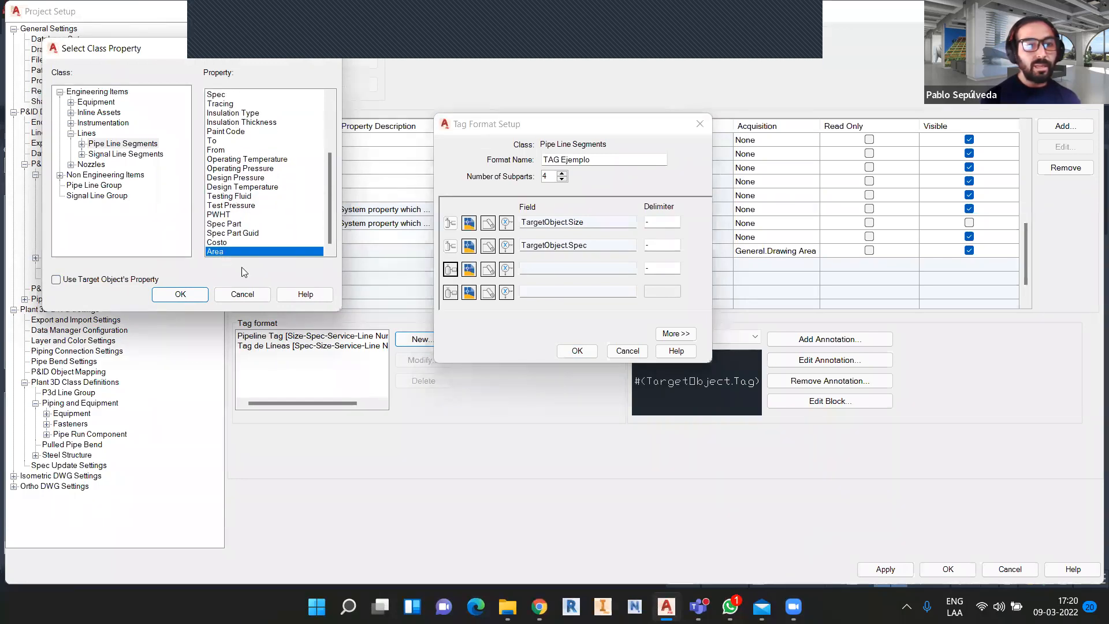
{"action": "left_click", "coordinate": [190, 296]}
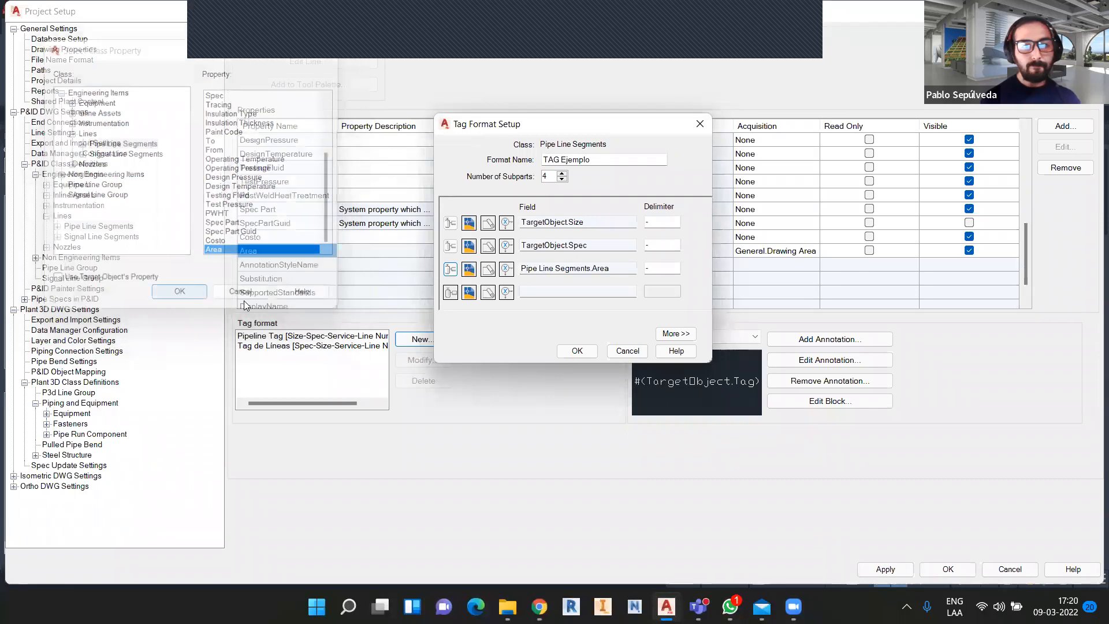
Set the fourth subpart to Pipe Line Group.Line Number and save the tag format.
{"action": "left_click", "coordinate": [451, 293]}
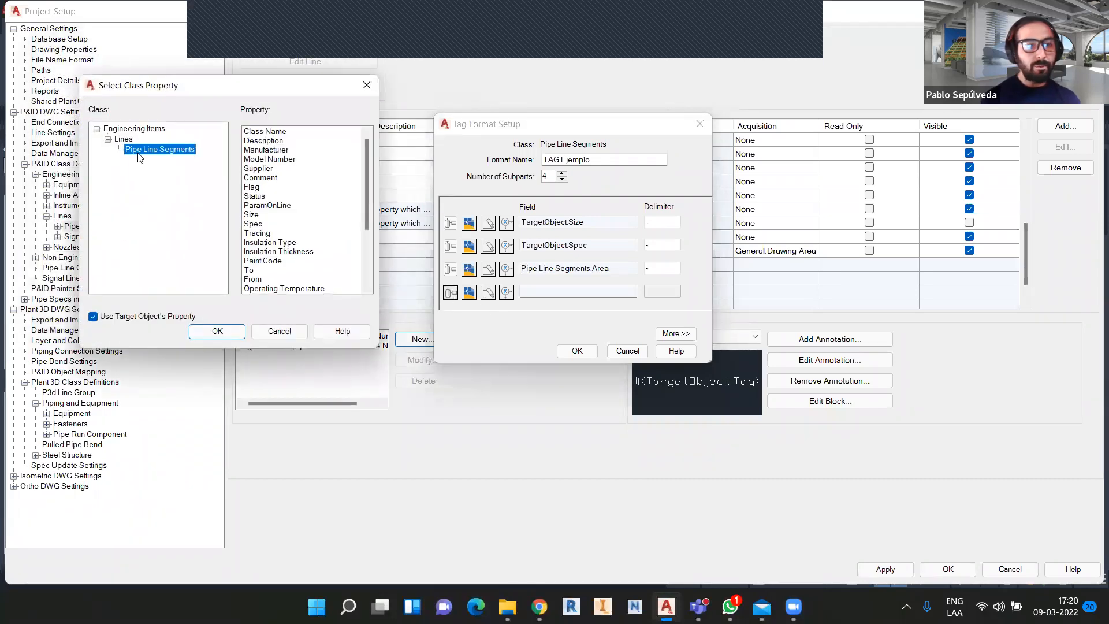
{"action": "scroll", "coordinate": [296, 230], "scroll_direction": "down", "scroll_amount": 4}
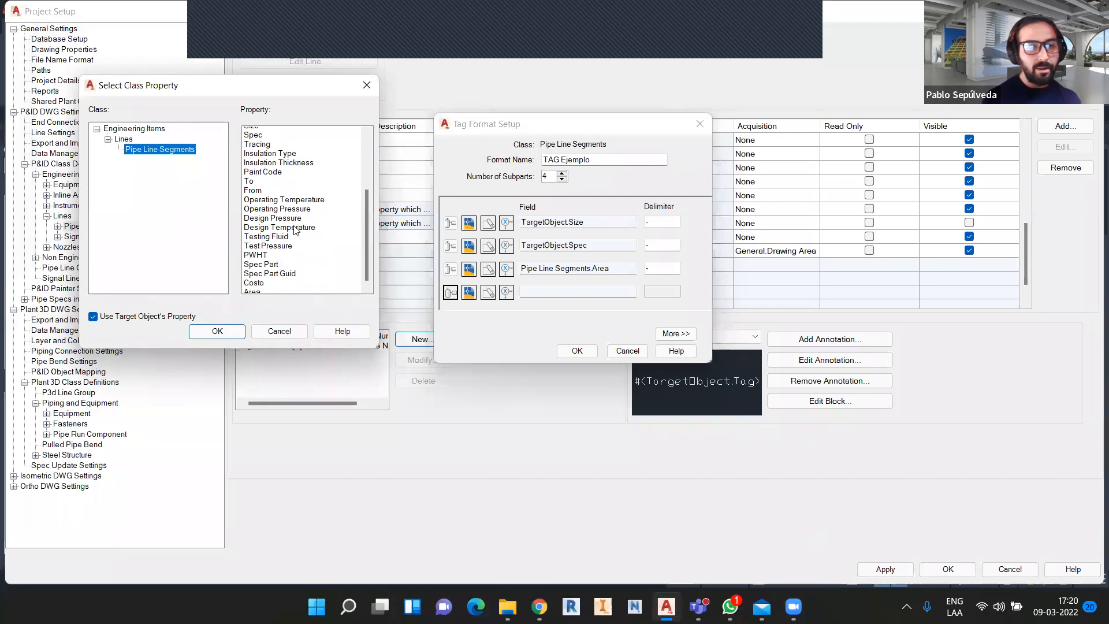
{"action": "left_click", "coordinate": [155, 318]}
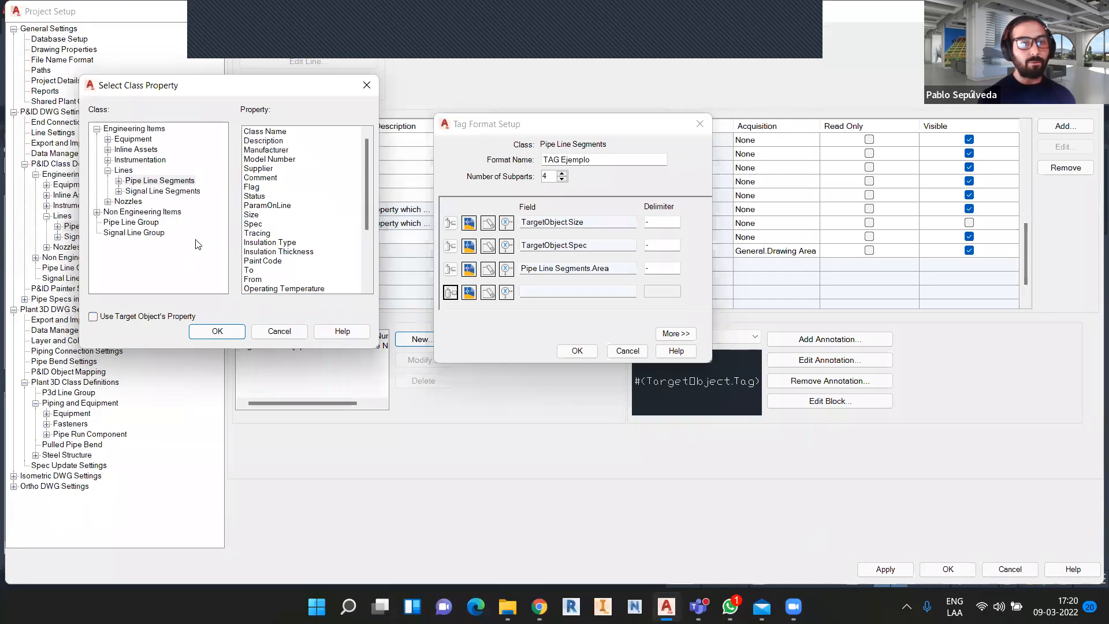
{"action": "left_click", "coordinate": [139, 222]}
{"action": "left_click", "coordinate": [275, 141]}
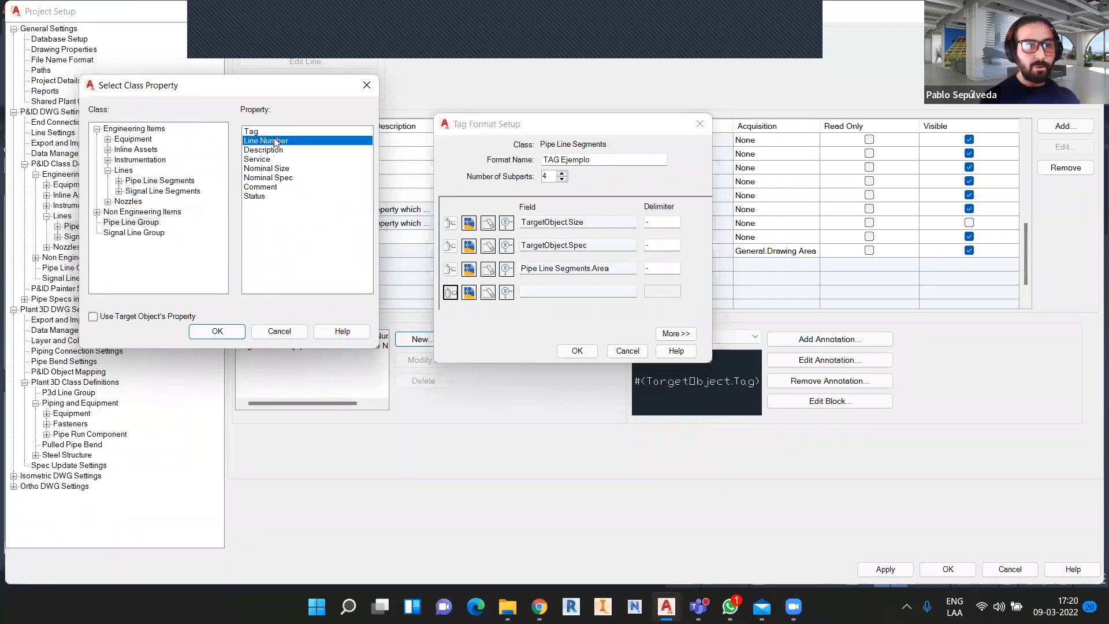
{"action": "left_click", "coordinate": [243, 331]}
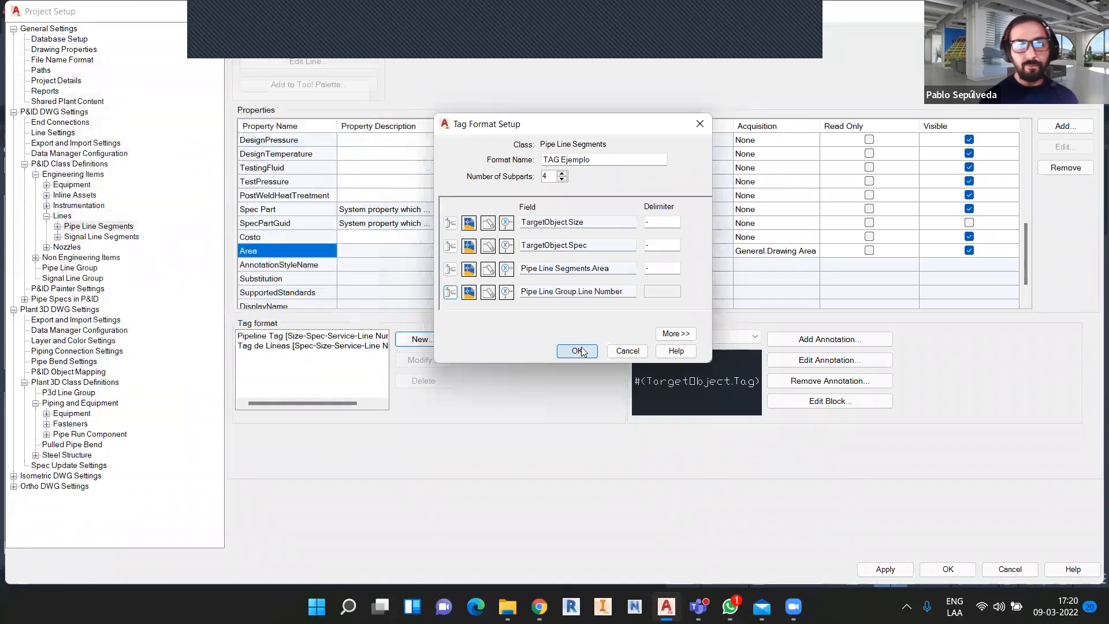
{"action": "left_click", "coordinate": [575, 350]}
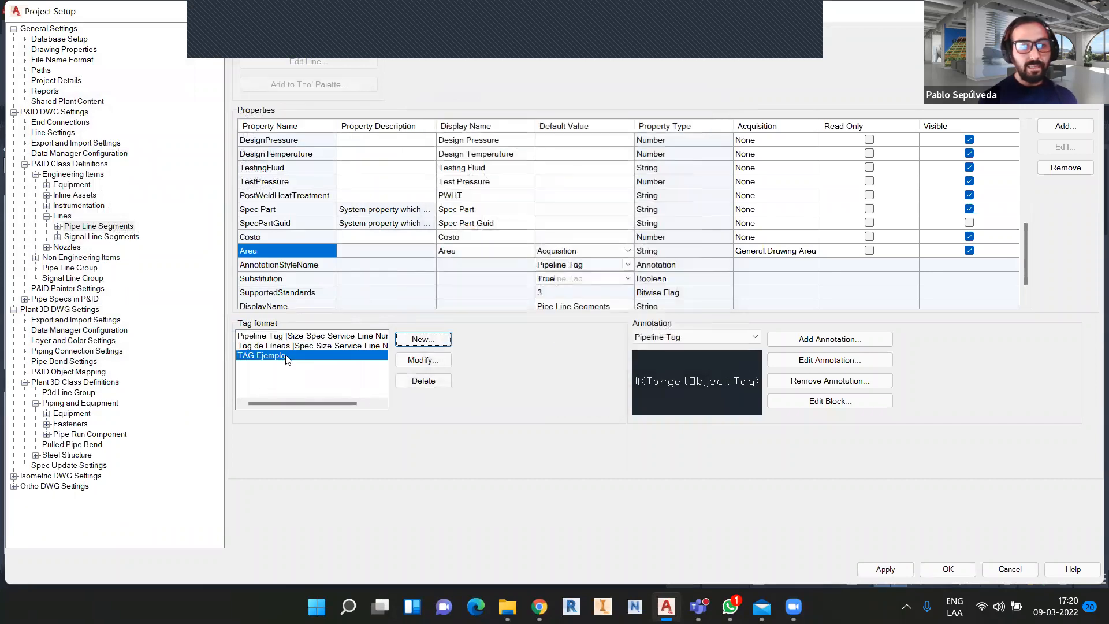
Choose TAG Ejemplo as the TagFormatName default value, then apply and close Project Setup.
{"action": "scroll", "coordinate": [689, 247], "scroll_direction": "down", "scroll_amount": 1}
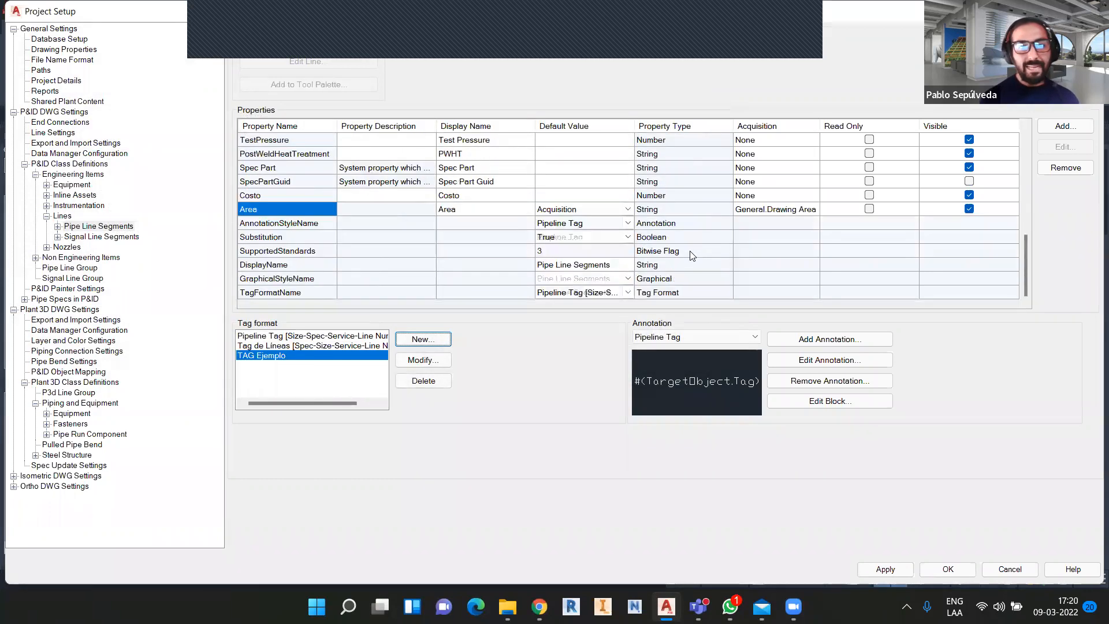
{"action": "left_click", "coordinate": [620, 293]}
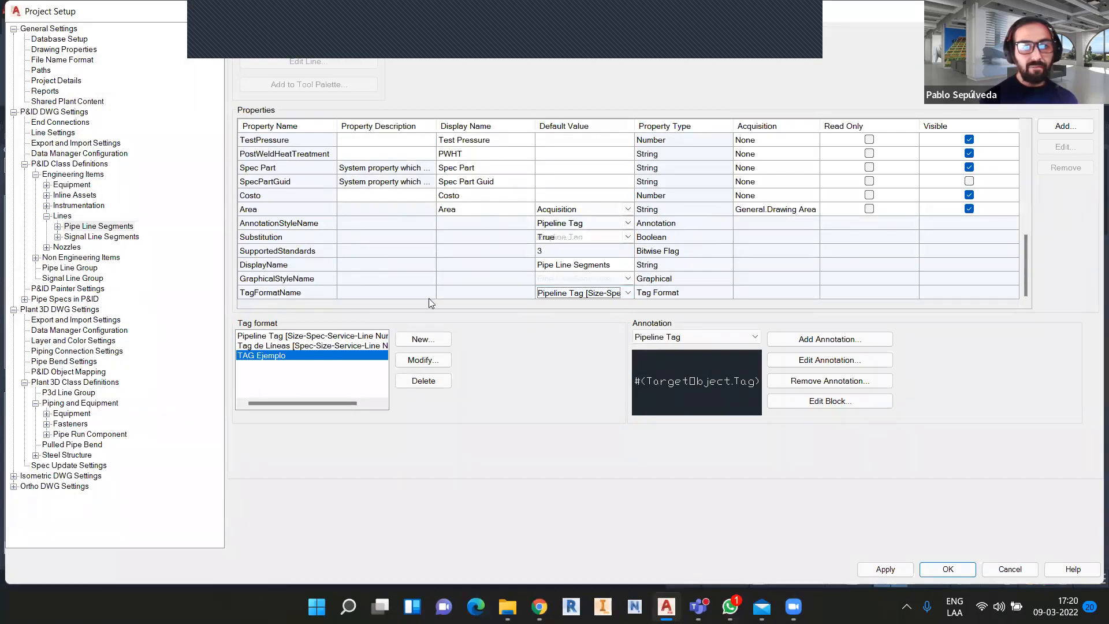
{"action": "left_click", "coordinate": [627, 293]}
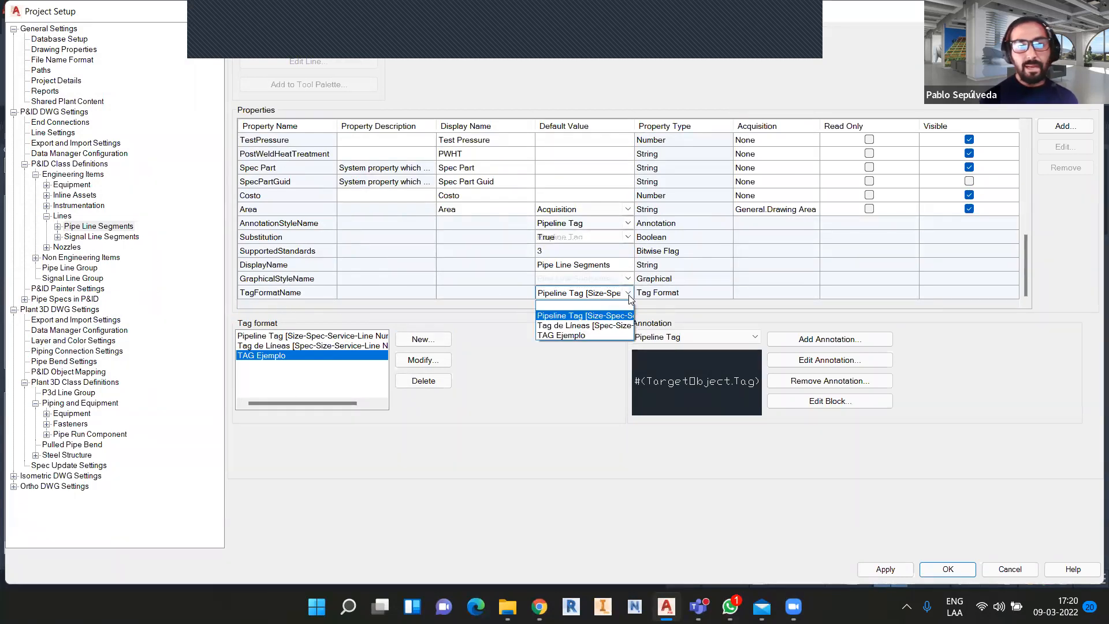
{"action": "left_click", "coordinate": [585, 336]}
{"action": "left_click", "coordinate": [885, 570]}
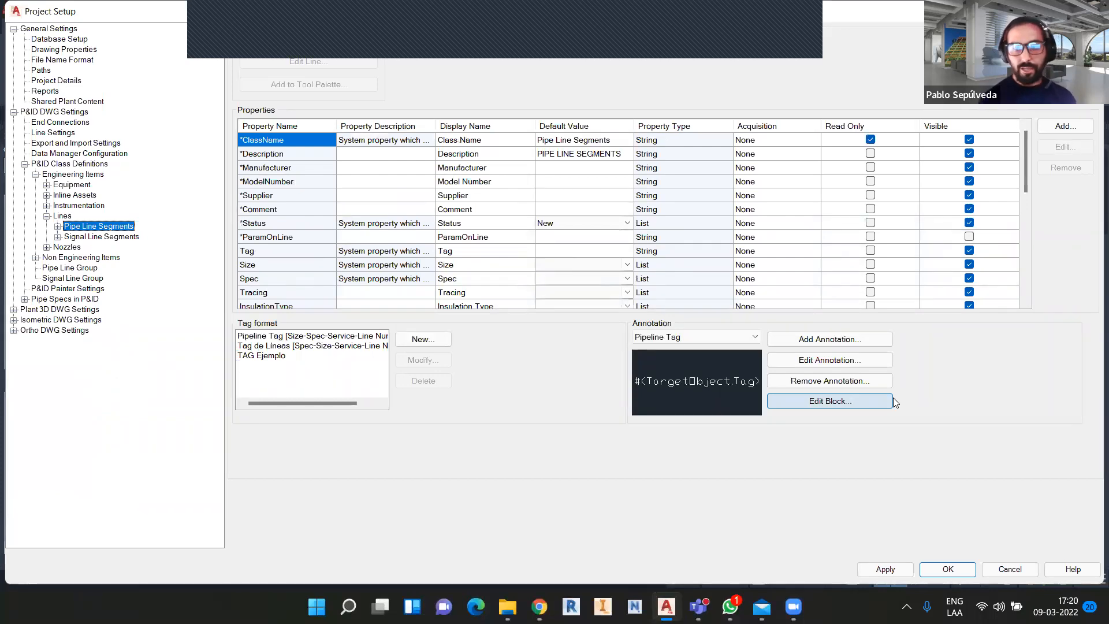
{"action": "left_click", "coordinate": [948, 570]}
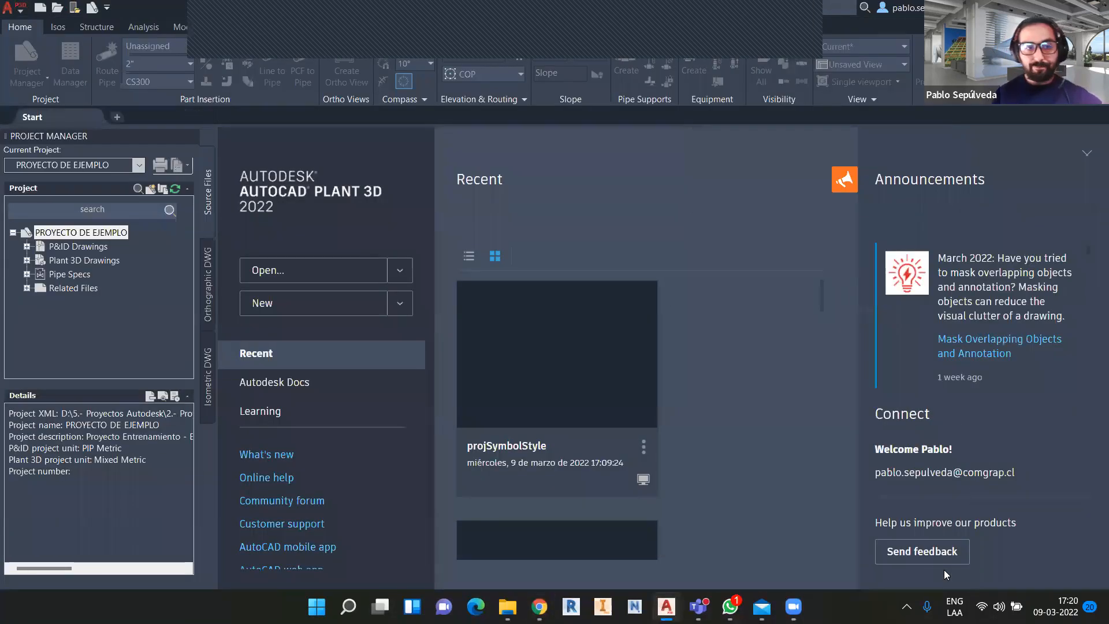
Expand P&ID Drawings, Plant 3D Drawings and AREA 001, then right-click the P&ID AREA 001 folder.
{"action": "left_click", "coordinate": [27, 247]}
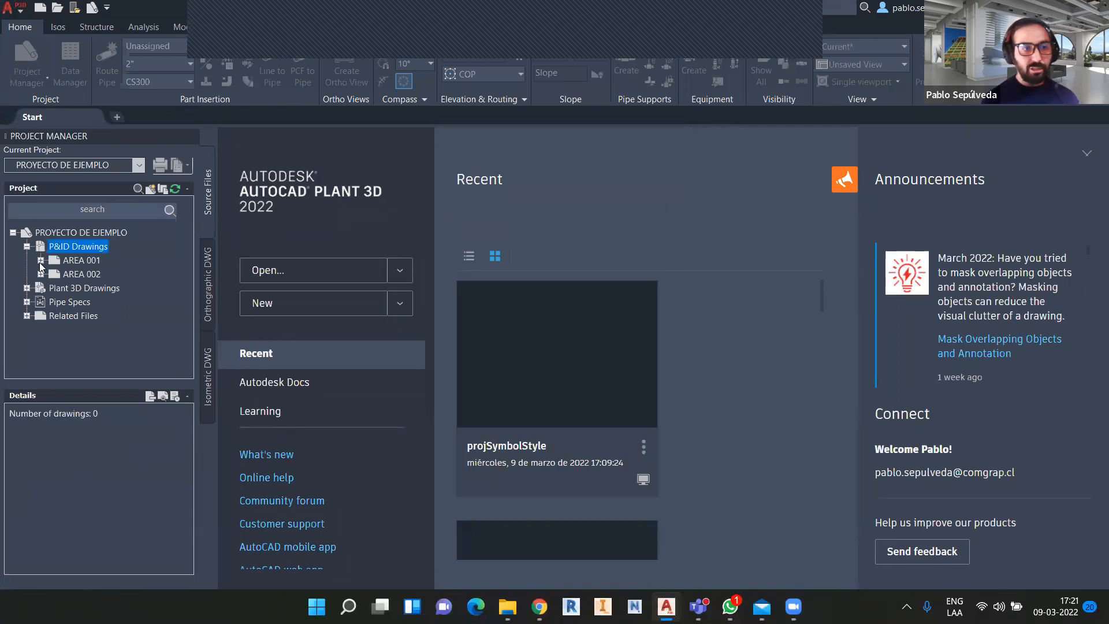
{"action": "left_click", "coordinate": [26, 288]}
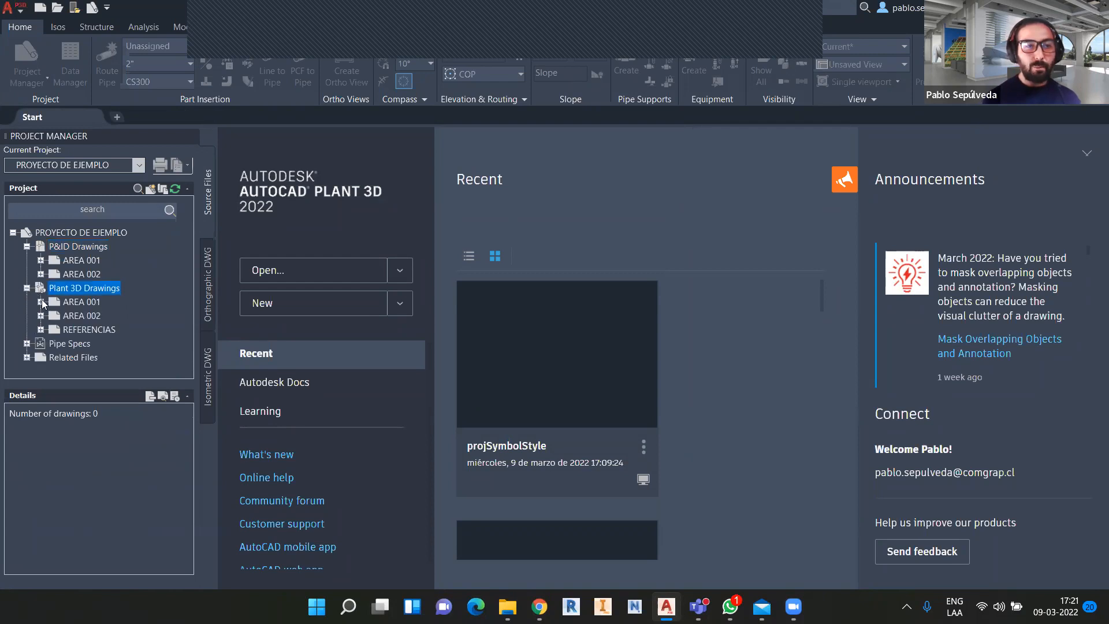
{"action": "left_click", "coordinate": [40, 301]}
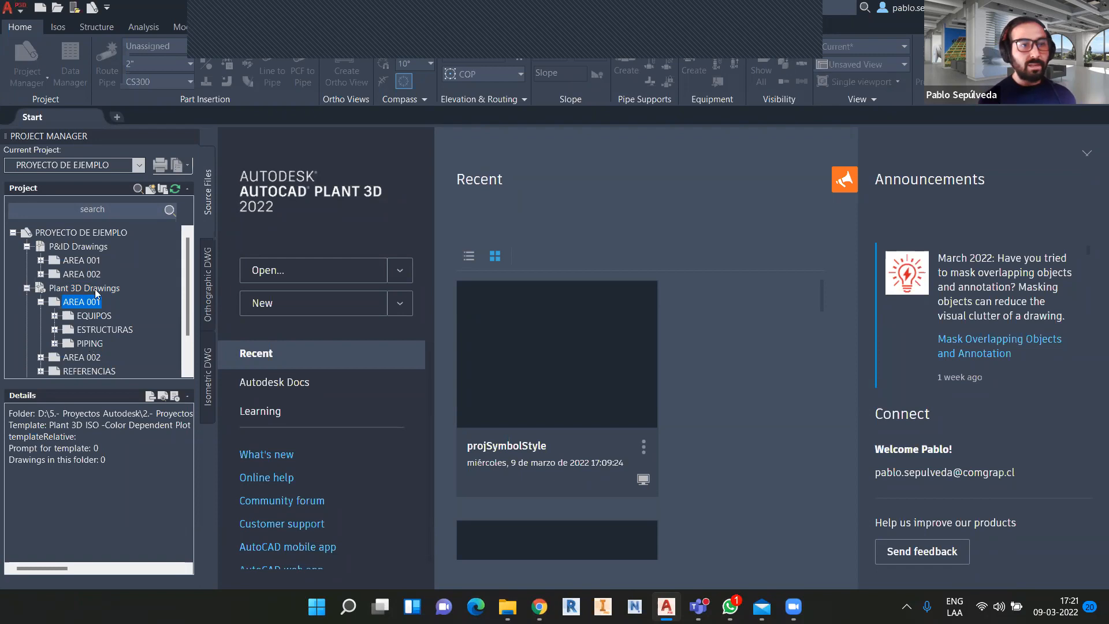
{"action": "left_click", "coordinate": [64, 261]}
{"action": "right_click", "coordinate": [64, 262]}
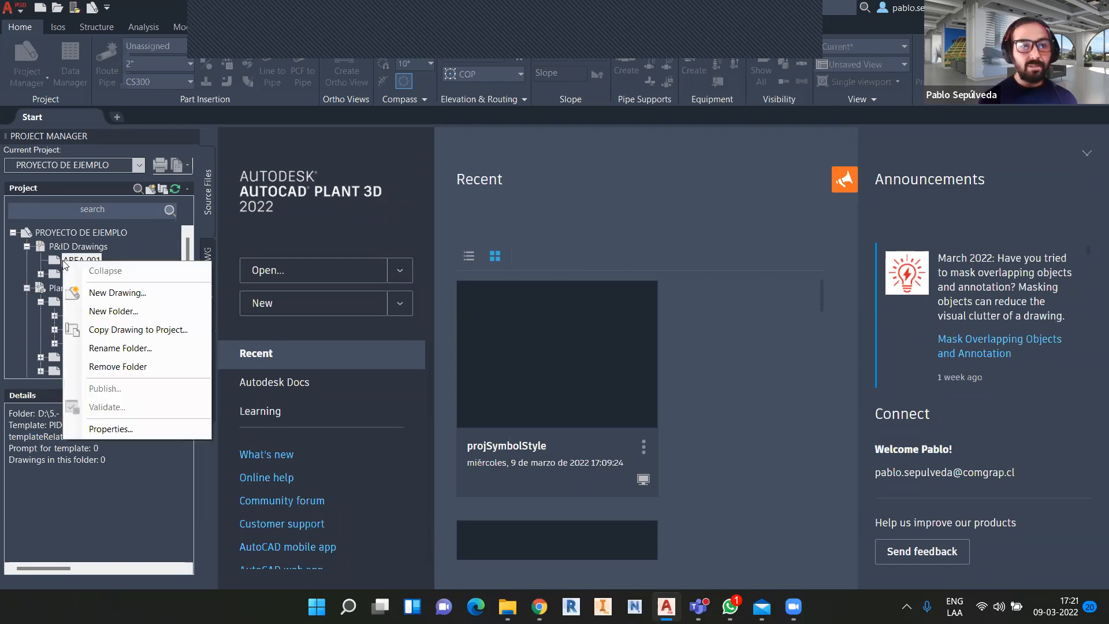
Create a new drawing with AÑO 2022, document type dwg, area 001 and drawing type PID.
{"action": "left_click", "coordinate": [120, 293]}
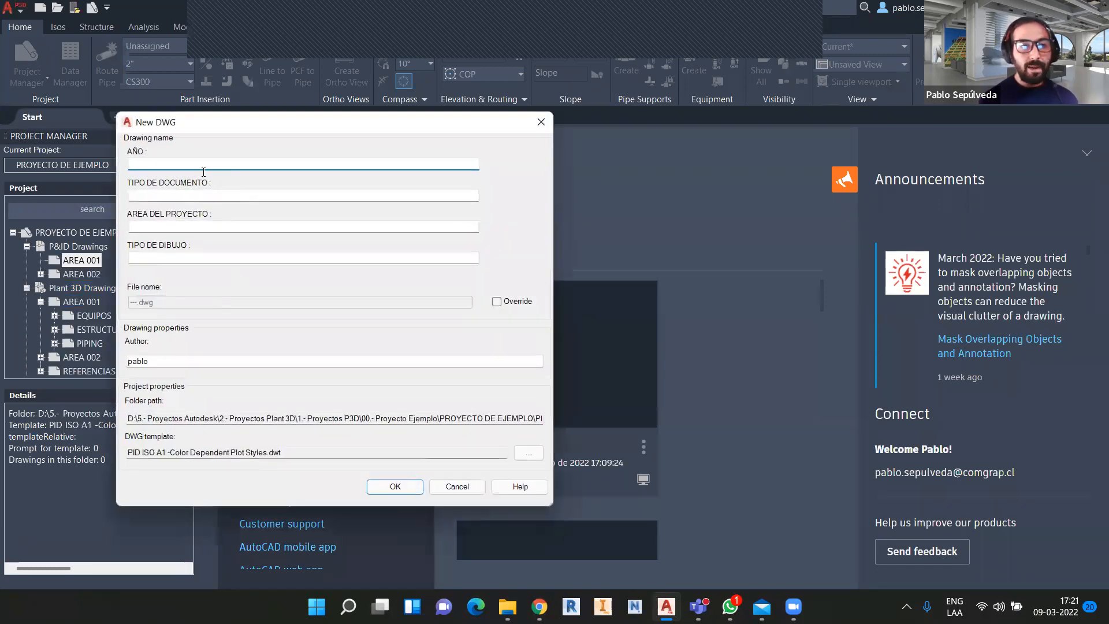
{"action": "type", "text": "2022"}
{"action": "key", "text": "Tab"}
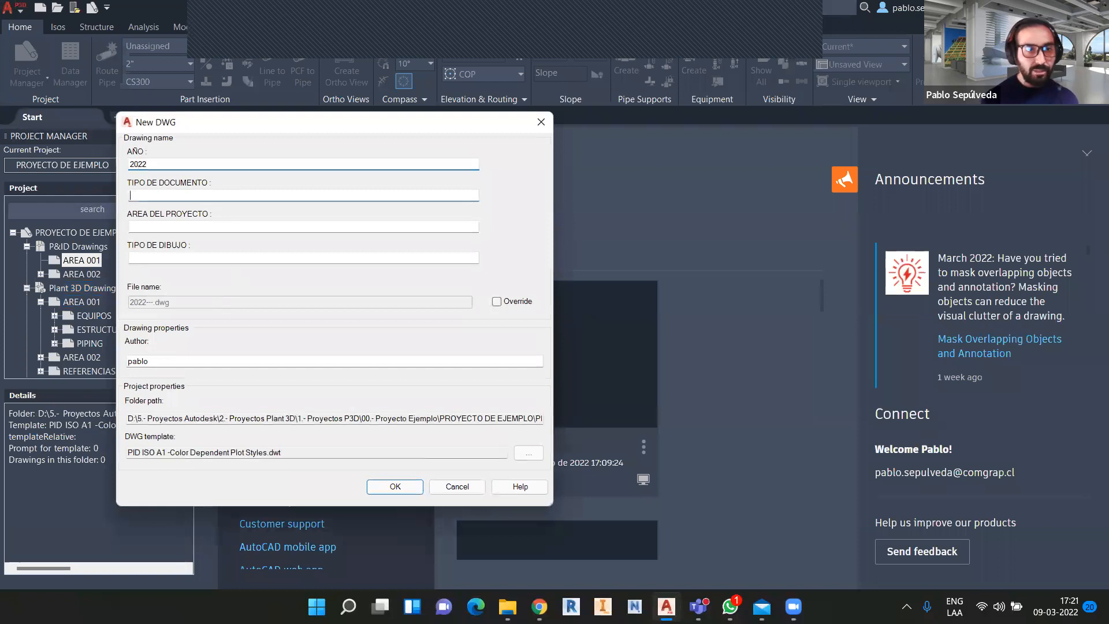
{"action": "type", "text": "dwg"}
{"action": "key", "text": "Tab"}
{"action": "type", "text": "001"}
{"action": "key", "text": "Tab"}
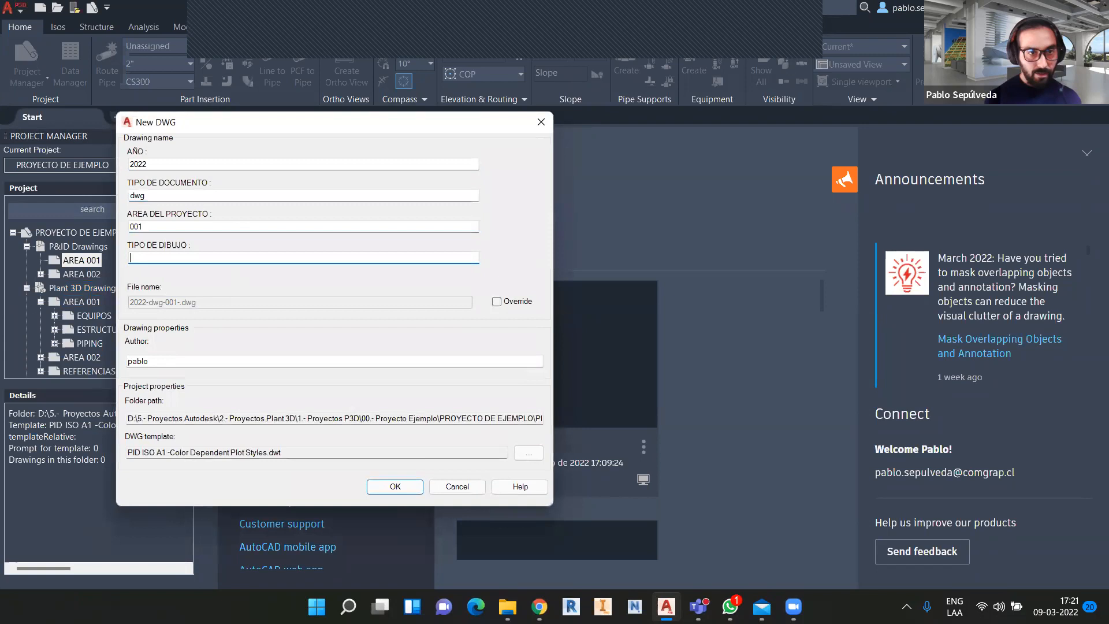
{"action": "type", "text": "PID"}
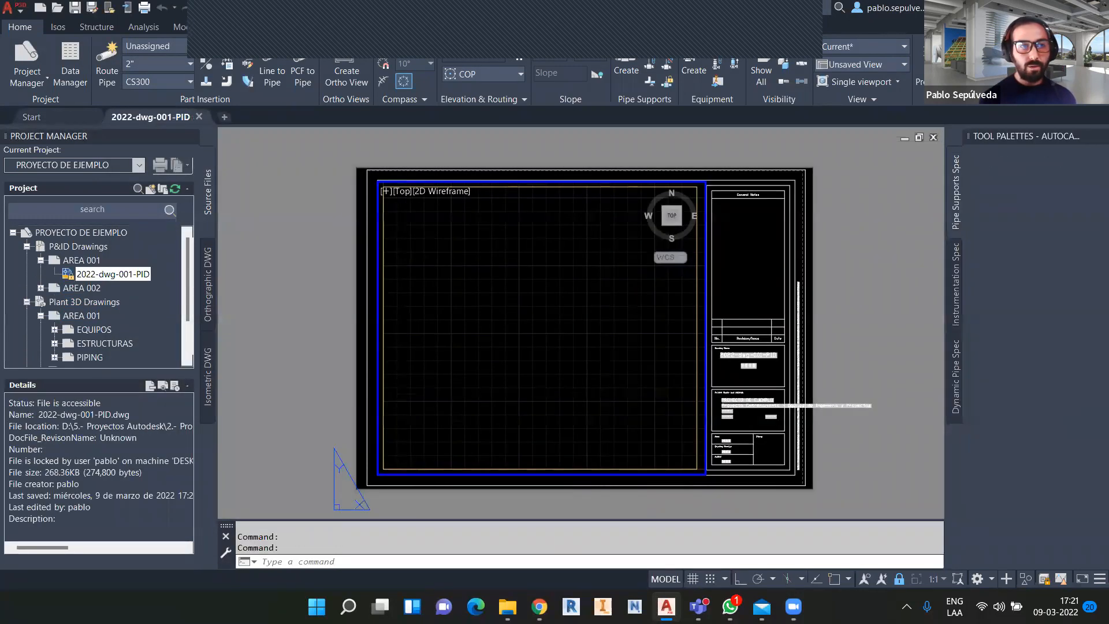
Switch the new drawing to model space, centre the drawing frame, and begin typing PLANT.
{"action": "mouse_move", "coordinate": [159, 122]}
{"action": "left_click", "coordinate": [95, 196]}
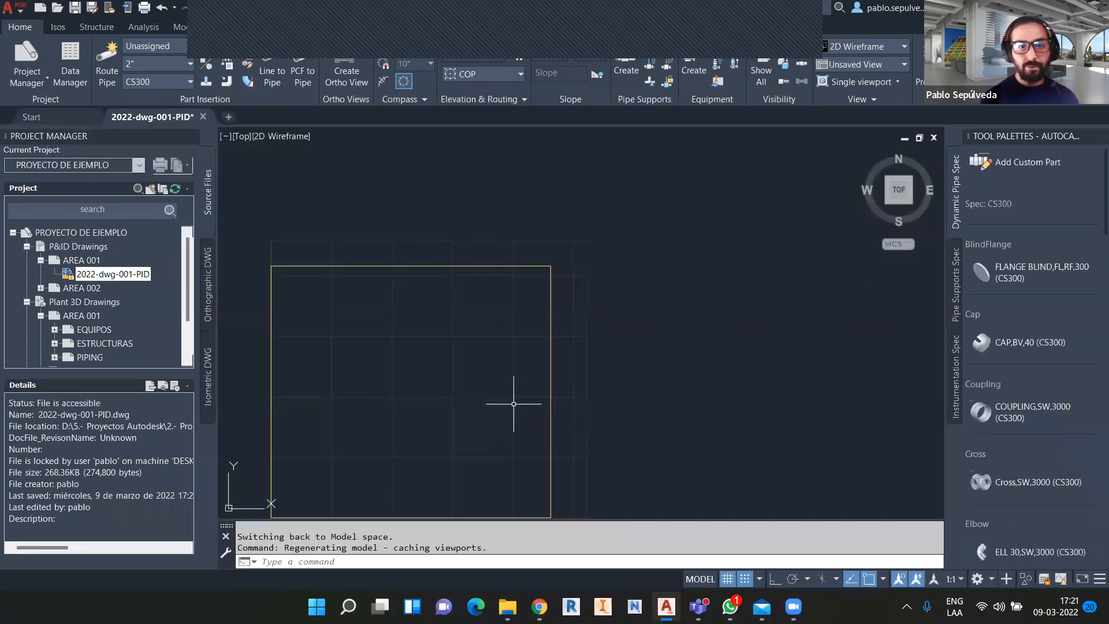
{"action": "middle_click_drag", "start_coordinate": [447, 399], "coordinate": [569, 312]}
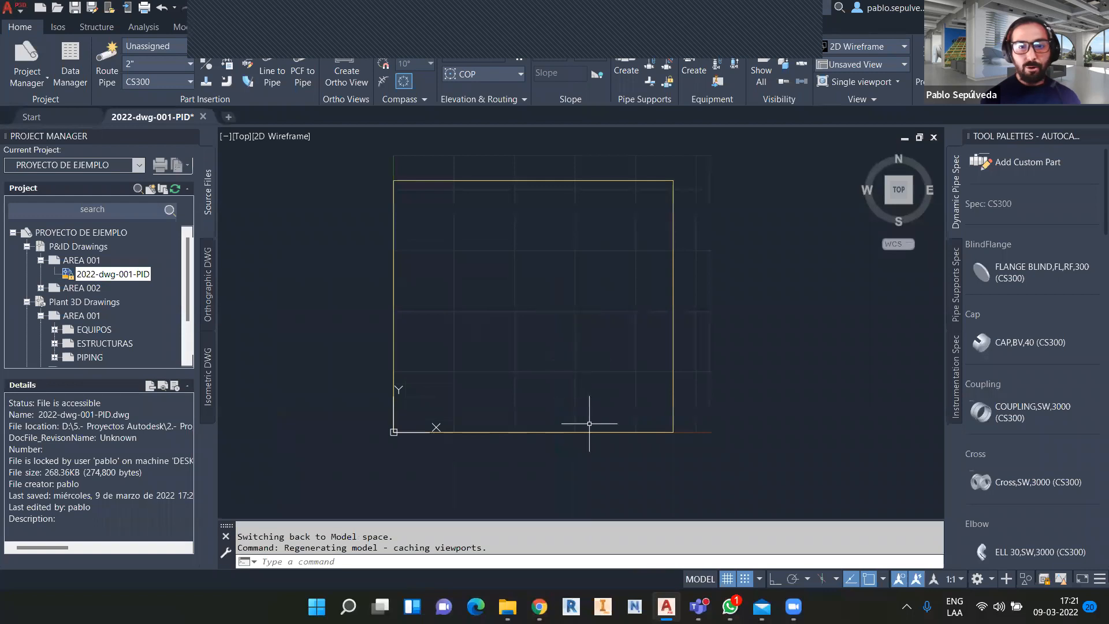
{"action": "left_click", "coordinate": [501, 555]}
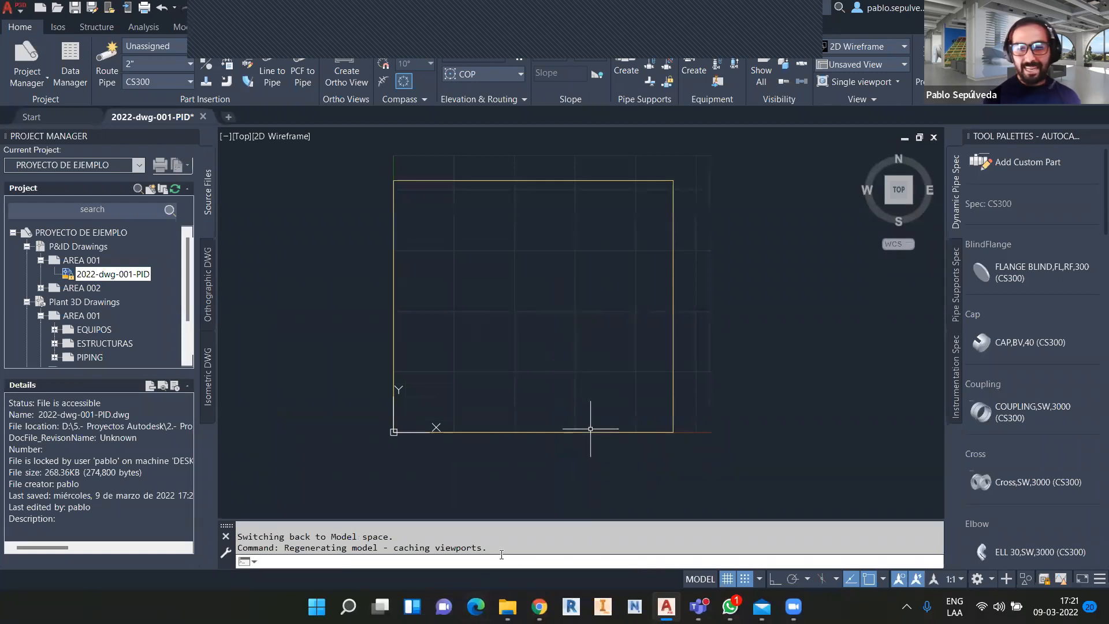
{"action": "type", "text": "PLANT"}
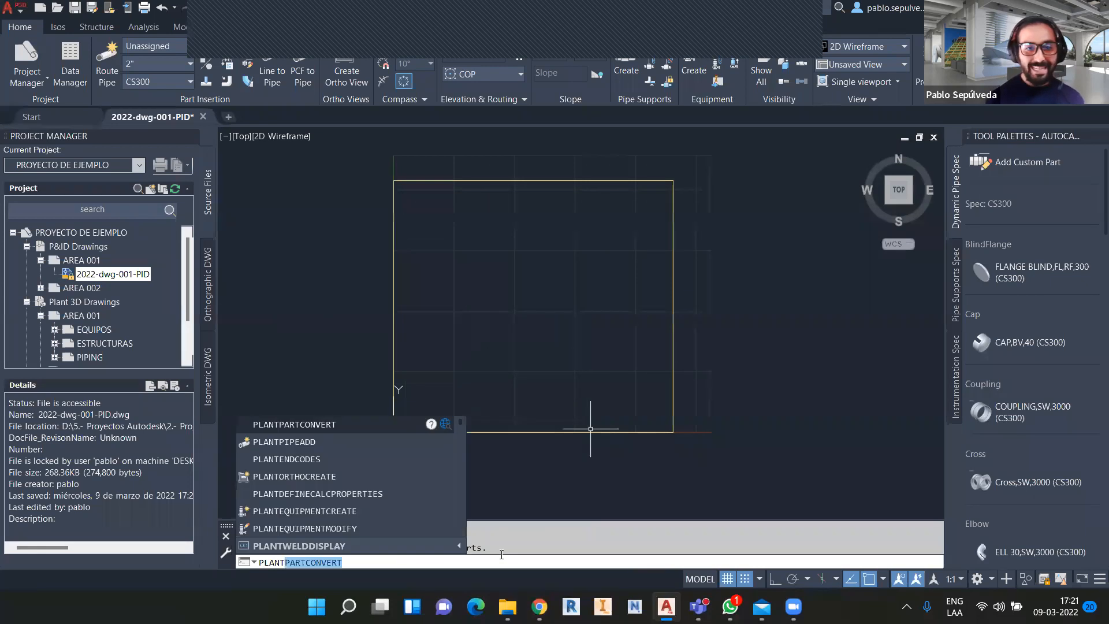
Run PLANTDEFINECALCPROPERTIES from the command-line suggestions.
{"action": "key", "text": "Down"}
{"action": "key", "text": "Down"}
{"action": "key", "text": "Down"}
{"action": "key", "text": "Down"}
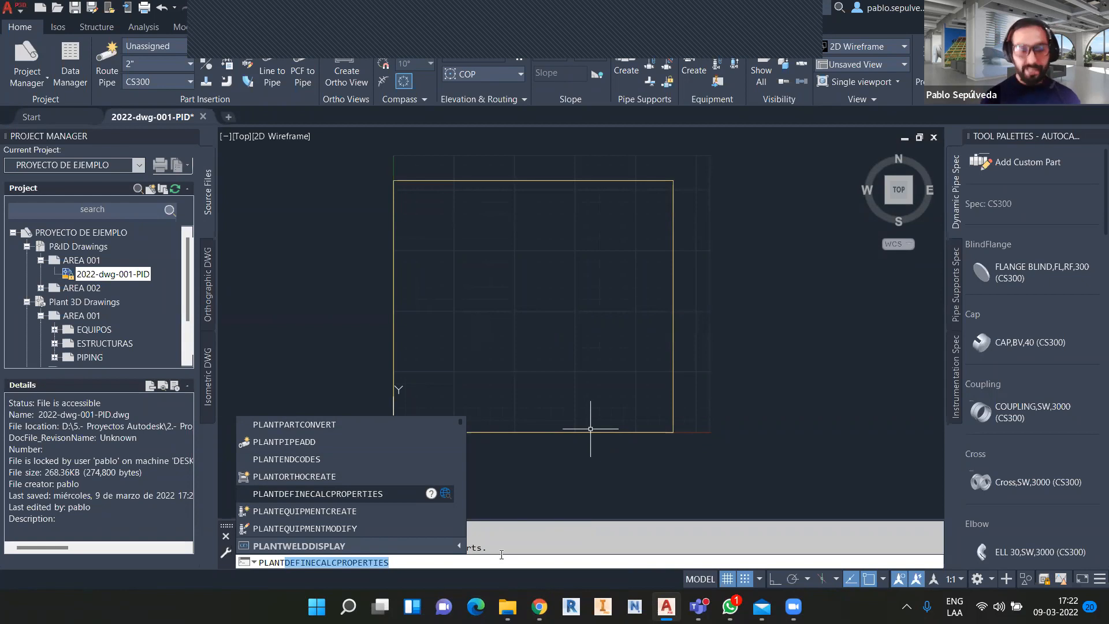
{"action": "key", "text": "Return"}
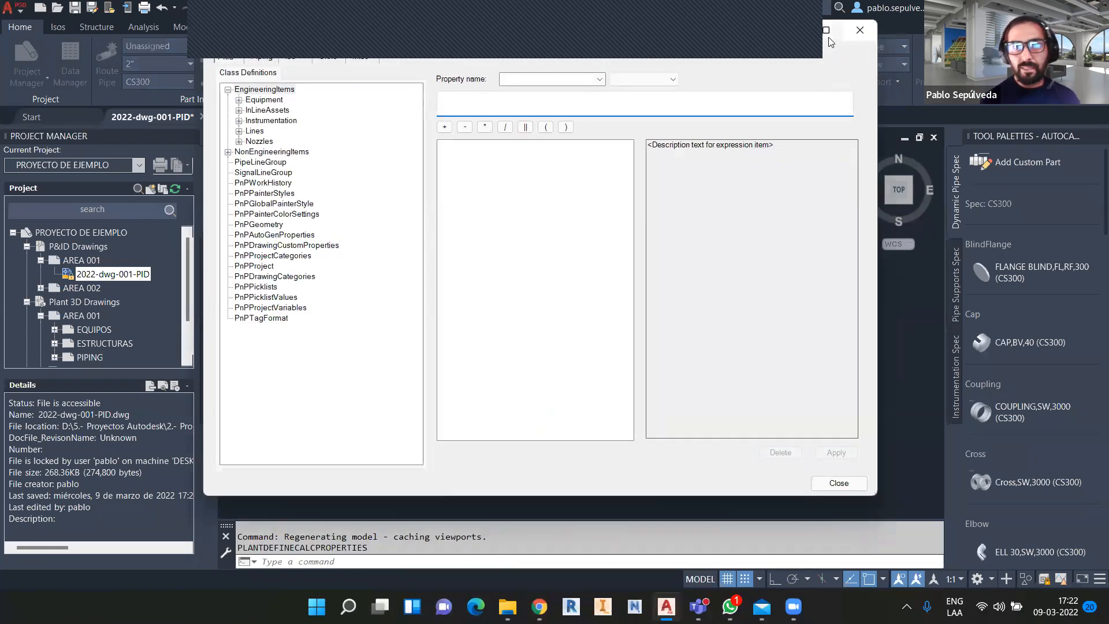
Expand EngineeringItems > Lines, select PipeLines, and place the cursor in the Property name field.
{"action": "left_click", "coordinate": [767, 42]}
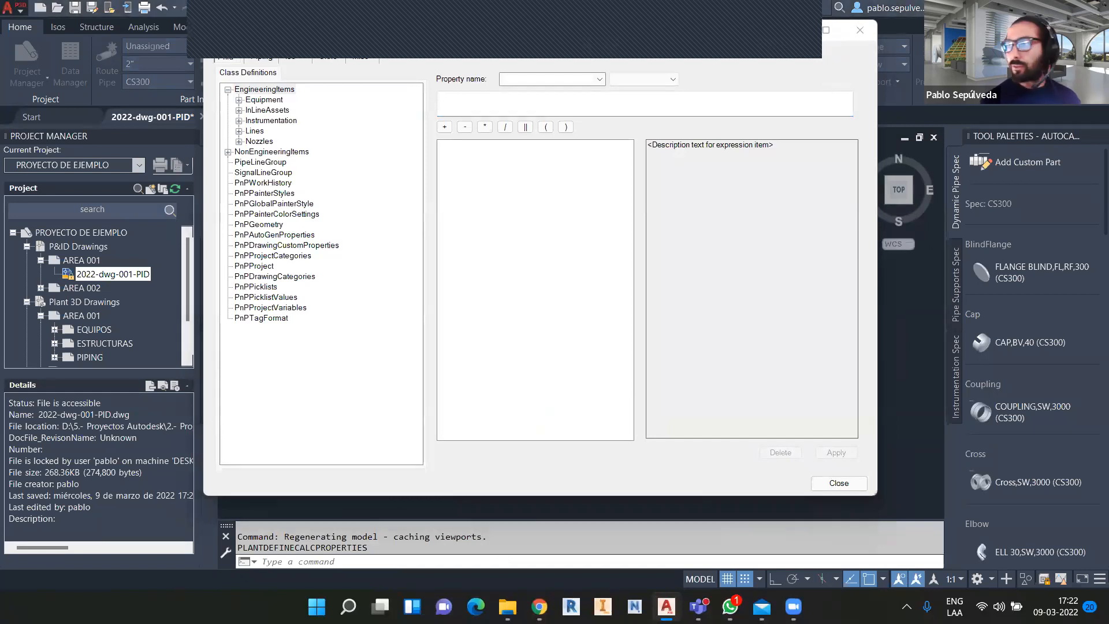
{"action": "left_click_drag", "start_coordinate": [506, 40], "coordinate": [508, 66]}
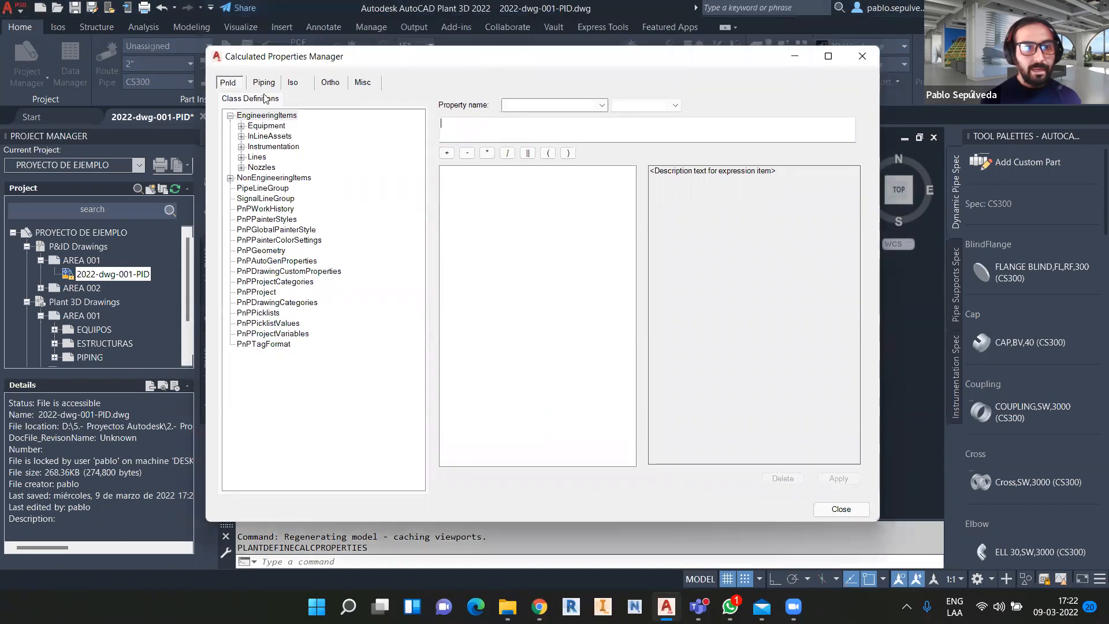
{"action": "left_click", "coordinate": [242, 157]}
{"action": "left_click", "coordinate": [261, 168]}
{"action": "left_click", "coordinate": [252, 168]}
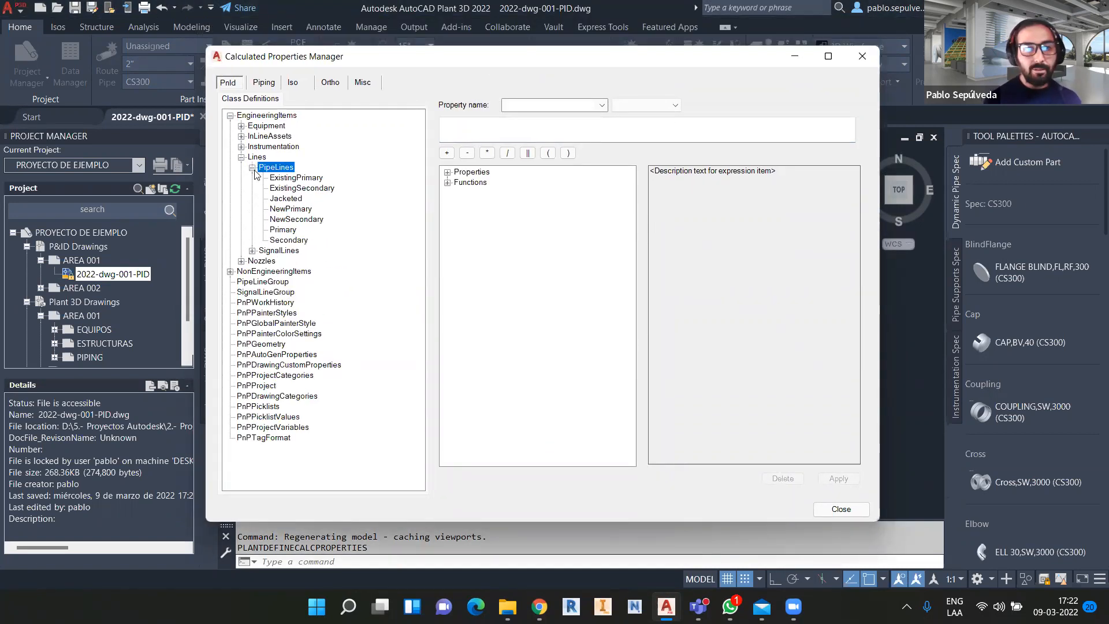
{"action": "left_click", "coordinate": [576, 106]}
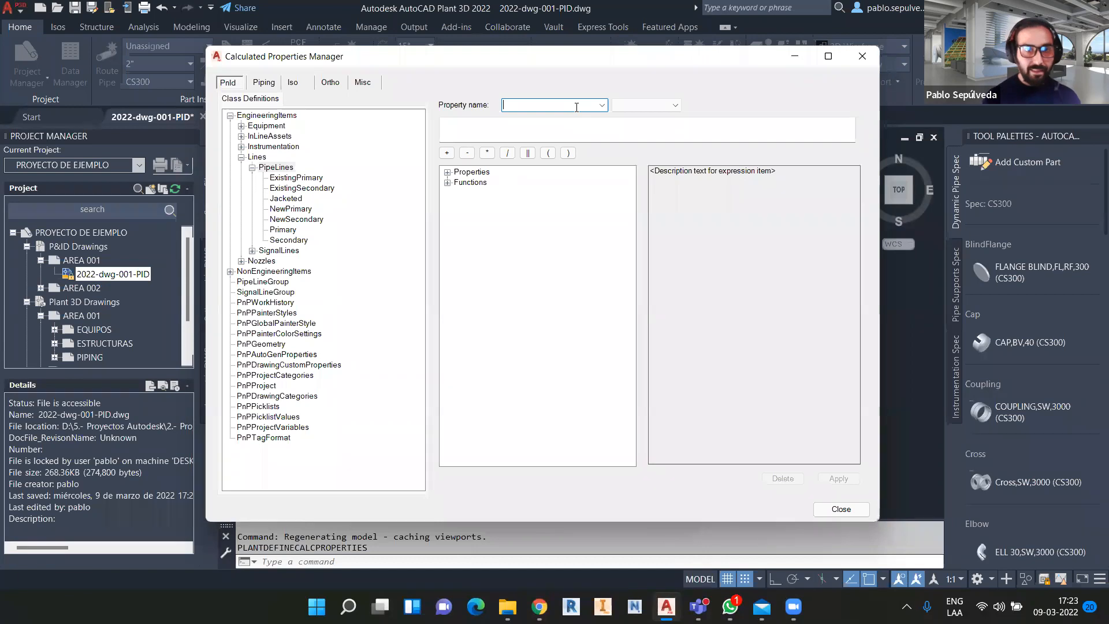
Name the new calculated property TAG_CLIENTE and give it the String data type.
{"action": "type", "text": "TAFG"}
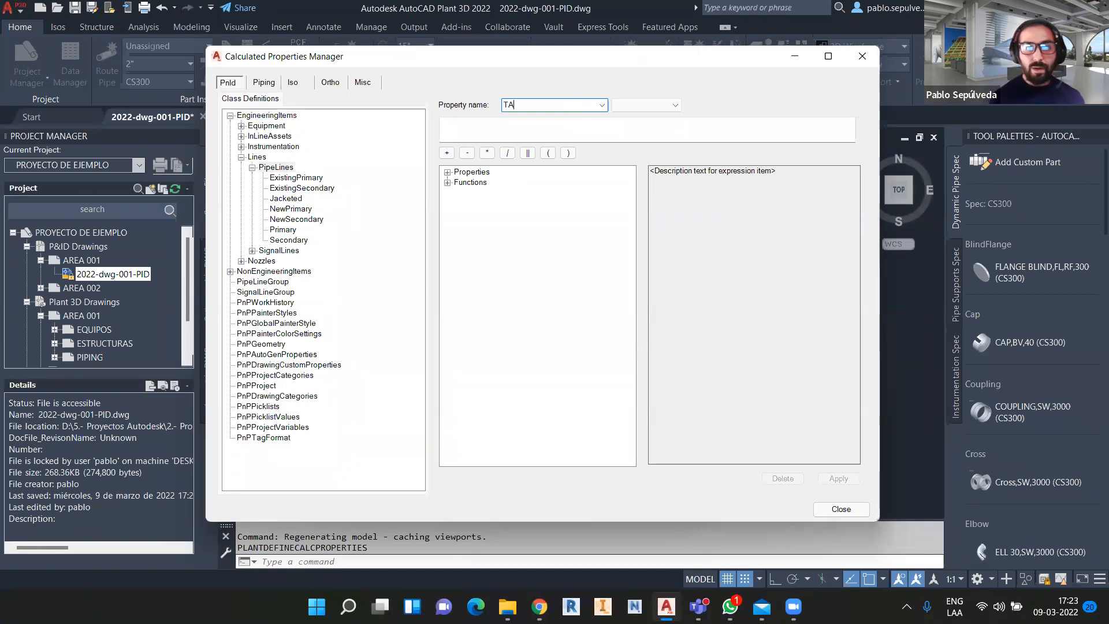
{"action": "key", "text": "BackSpace"}
{"action": "key", "text": "BackSpace"}
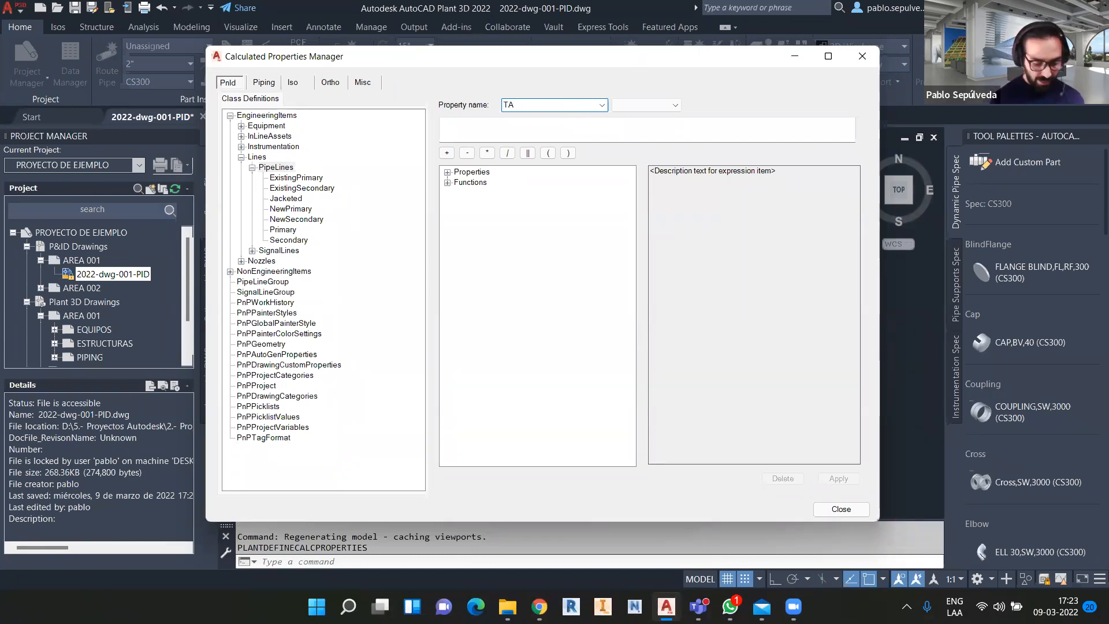
{"action": "type", "text": "G_CLIENTE"}
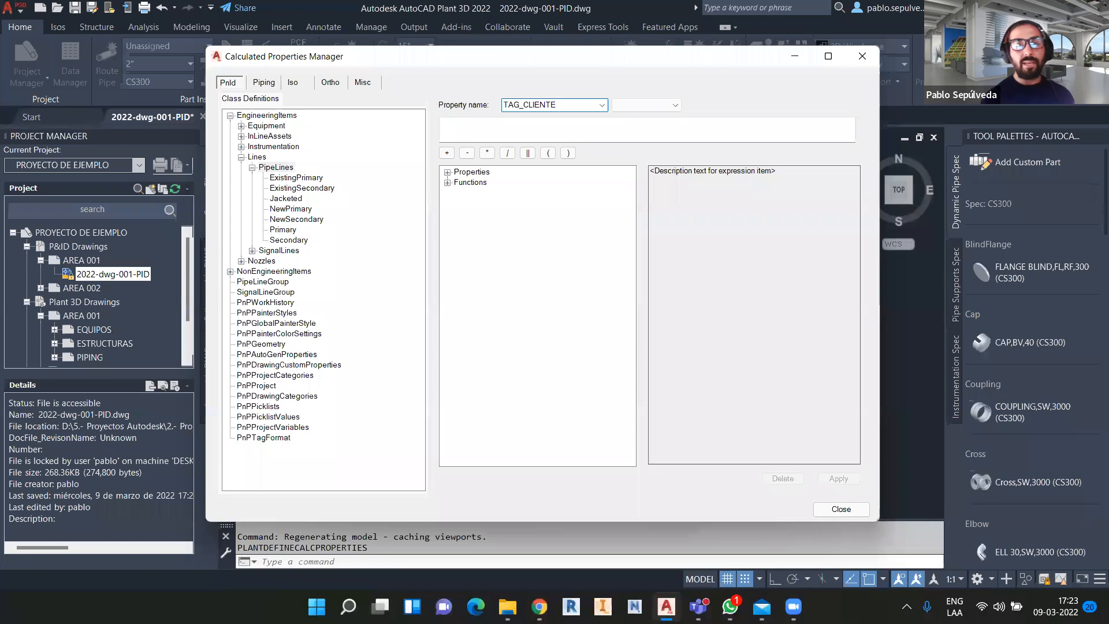
{"action": "left_click", "coordinate": [652, 105]}
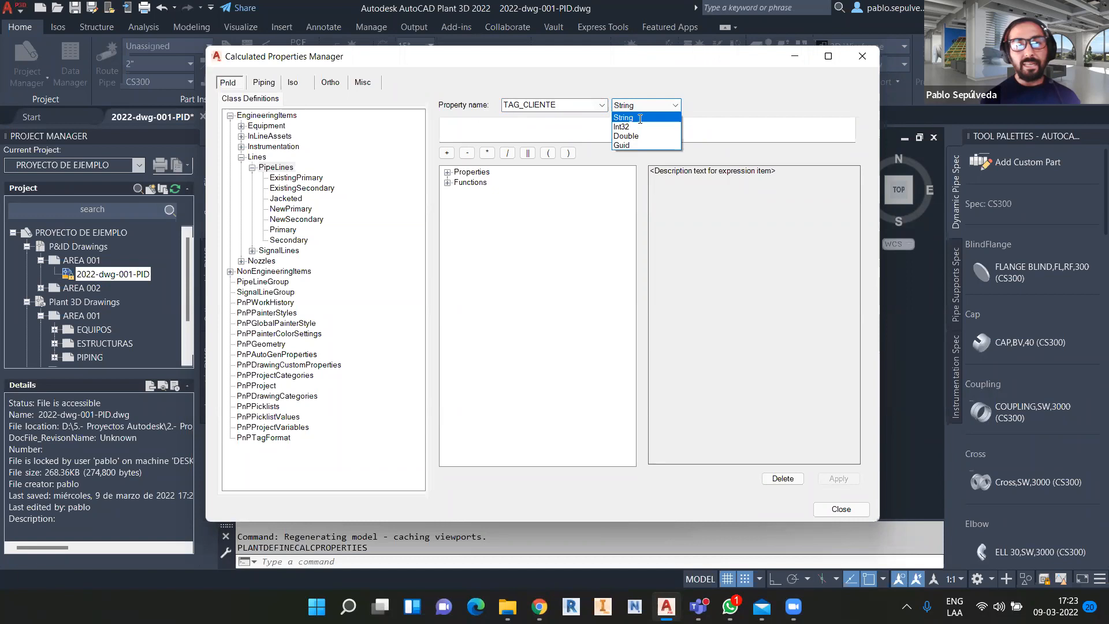
{"action": "left_click", "coordinate": [640, 118]}
{"action": "left_click", "coordinate": [447, 173]}
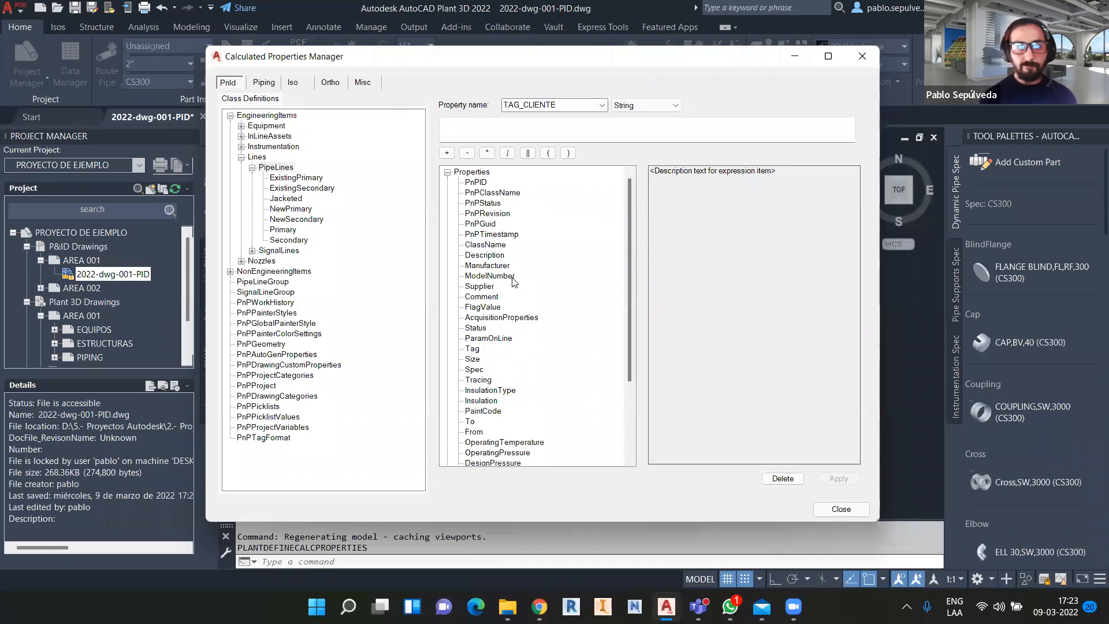
Build the TAG_CLIENTE expression ToString(Spec) || '-' || from the functions and properties lists.
{"action": "left_click", "coordinate": [447, 172]}
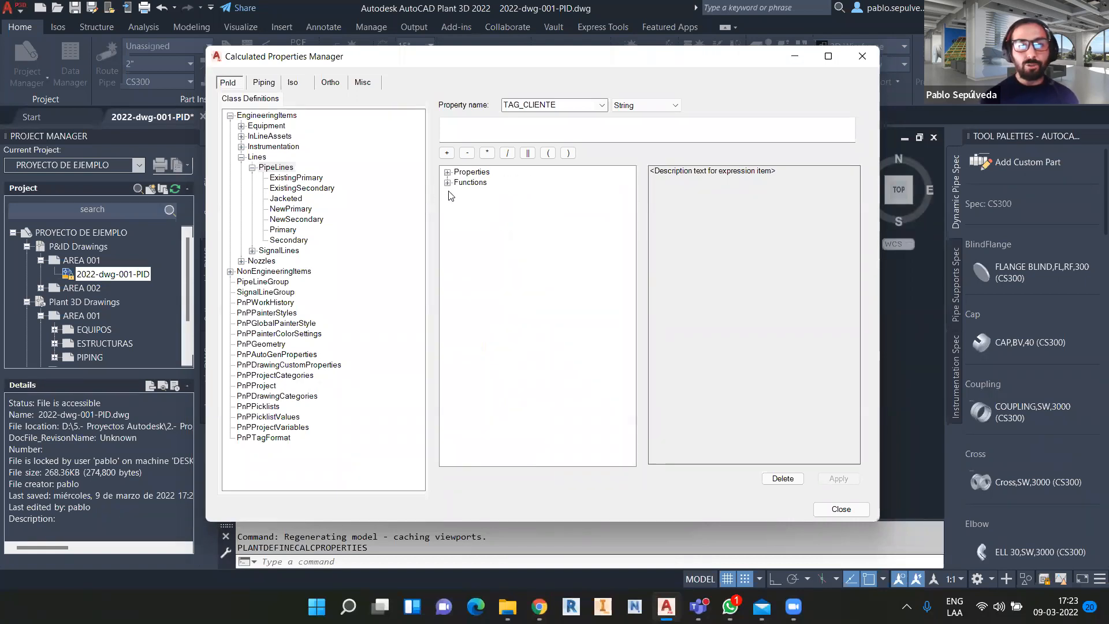
{"action": "left_click", "coordinate": [447, 183]}
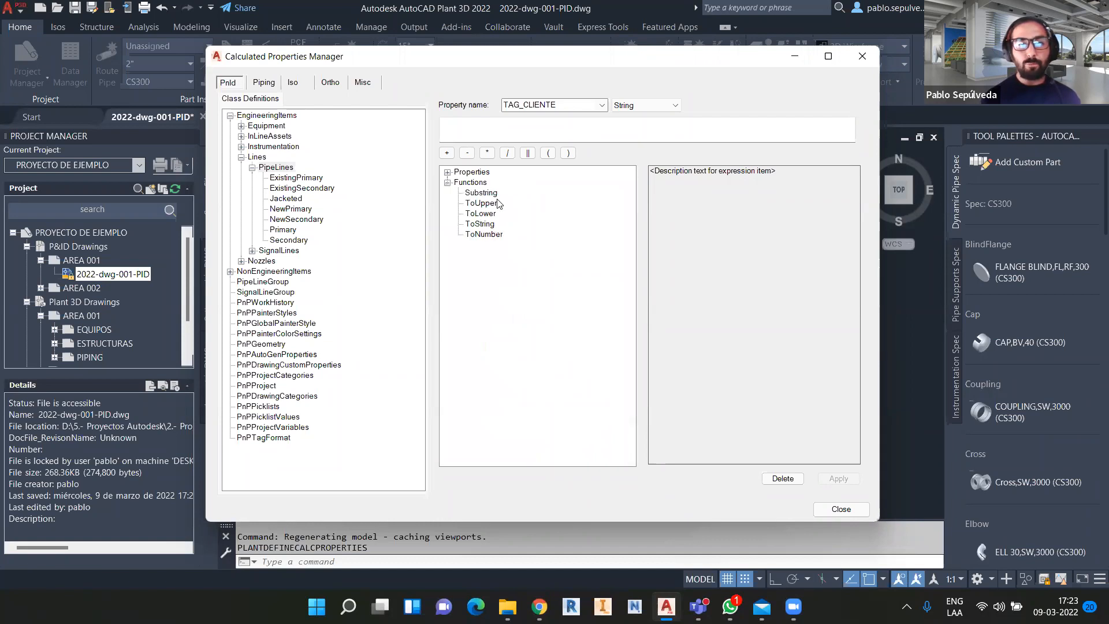
{"action": "double_click", "coordinate": [480, 224]}
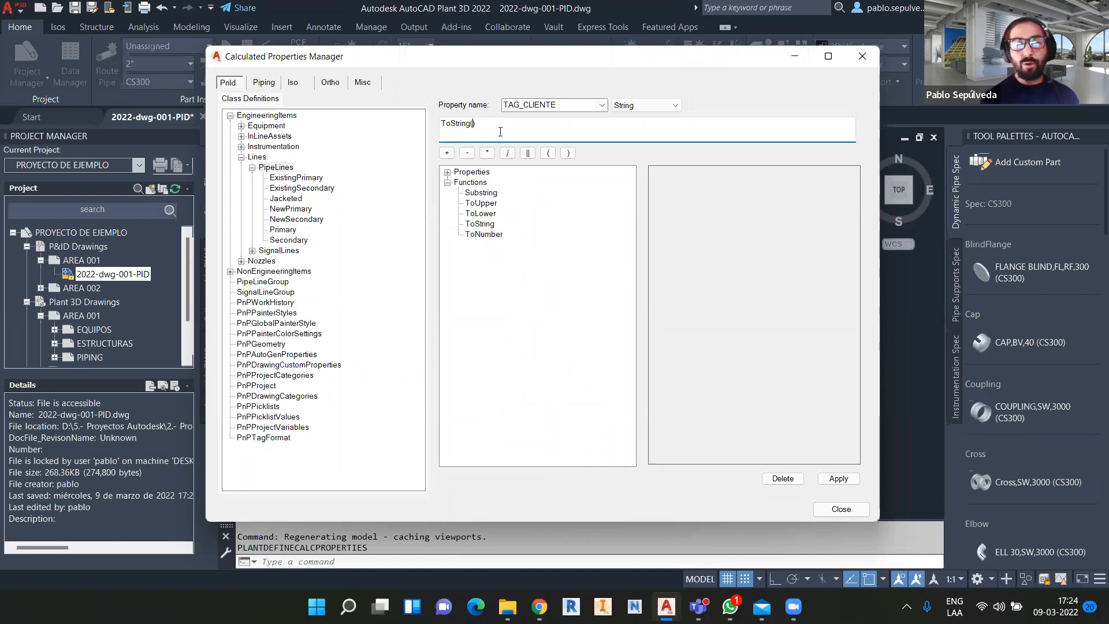
{"action": "left_click", "coordinate": [447, 172]}
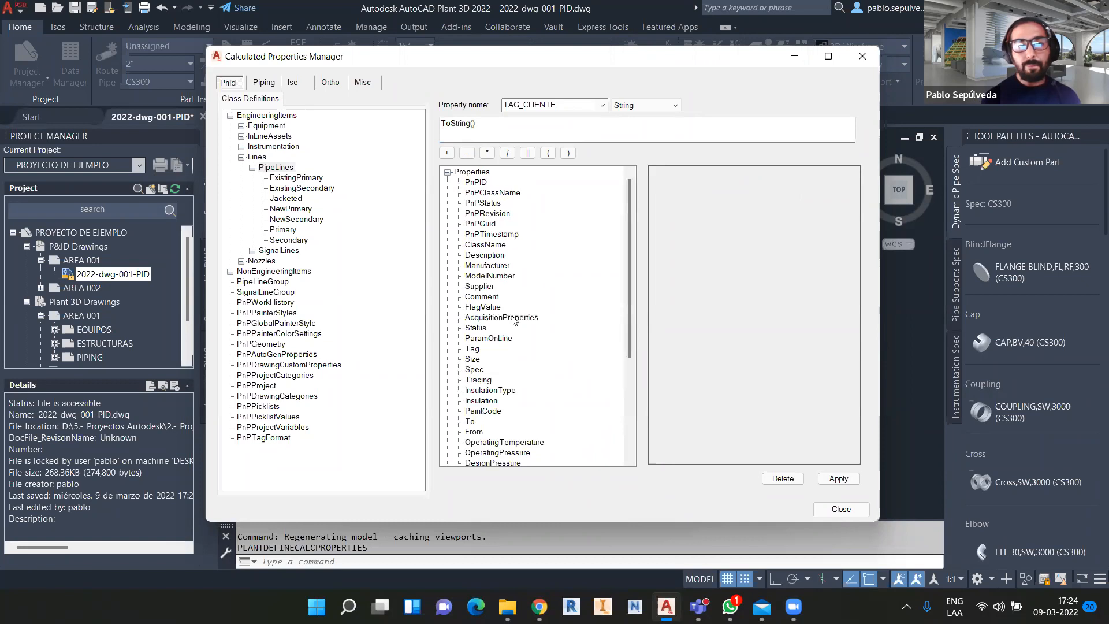
{"action": "scroll", "coordinate": [512, 327], "scroll_direction": "down", "scroll_amount": 1}
{"action": "double_click", "coordinate": [478, 339]}
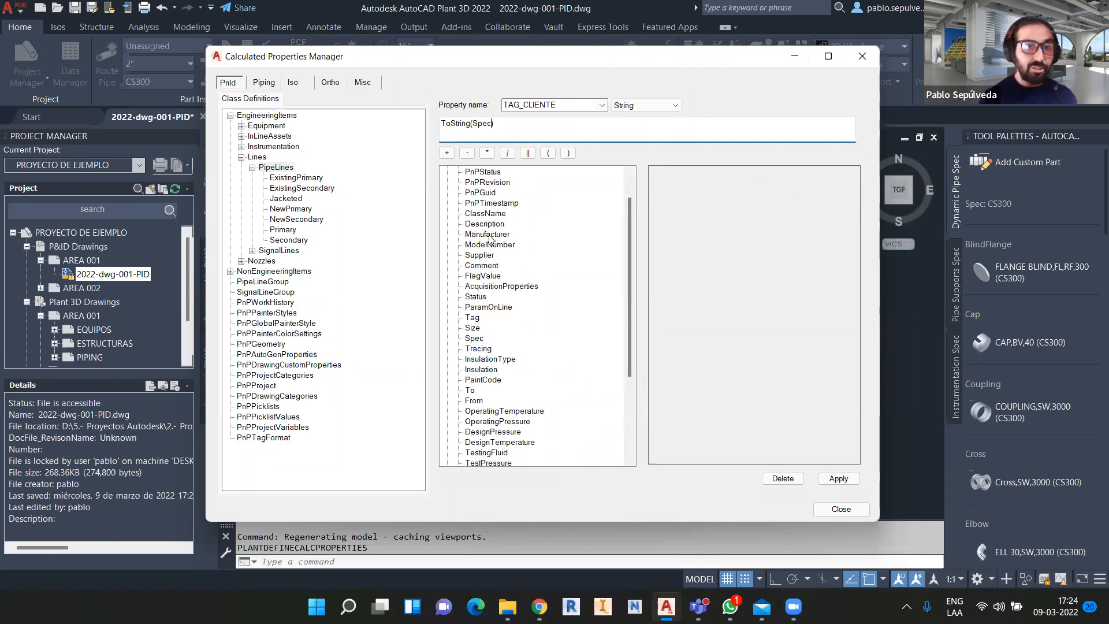
{"action": "left_click", "coordinate": [528, 154]}
{"action": "type", "text": "'"}
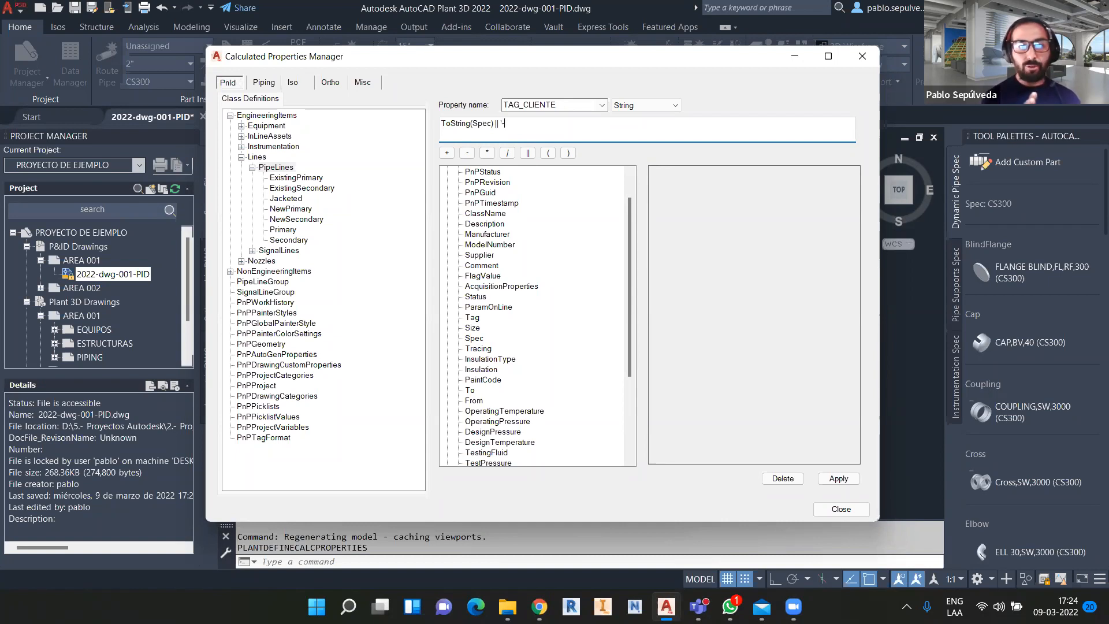
{"action": "type", "text": "-'"}
{"action": "left_click", "coordinate": [527, 153]}
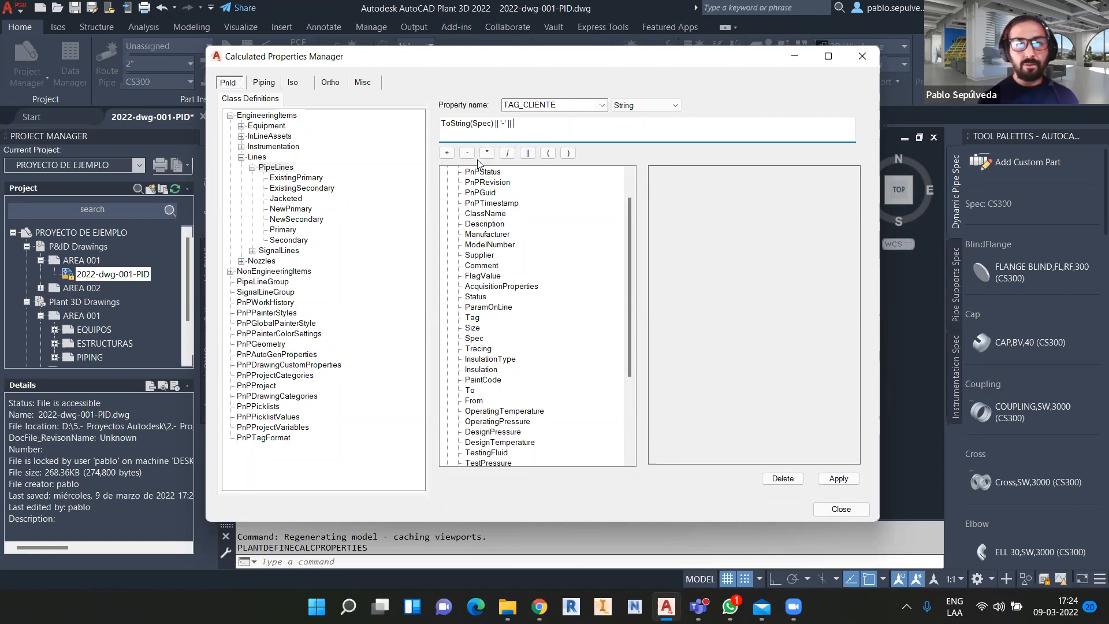
{"action": "scroll", "coordinate": [456, 182], "scroll_direction": "up", "scroll_amount": 1}
{"action": "left_click", "coordinate": [447, 172]}
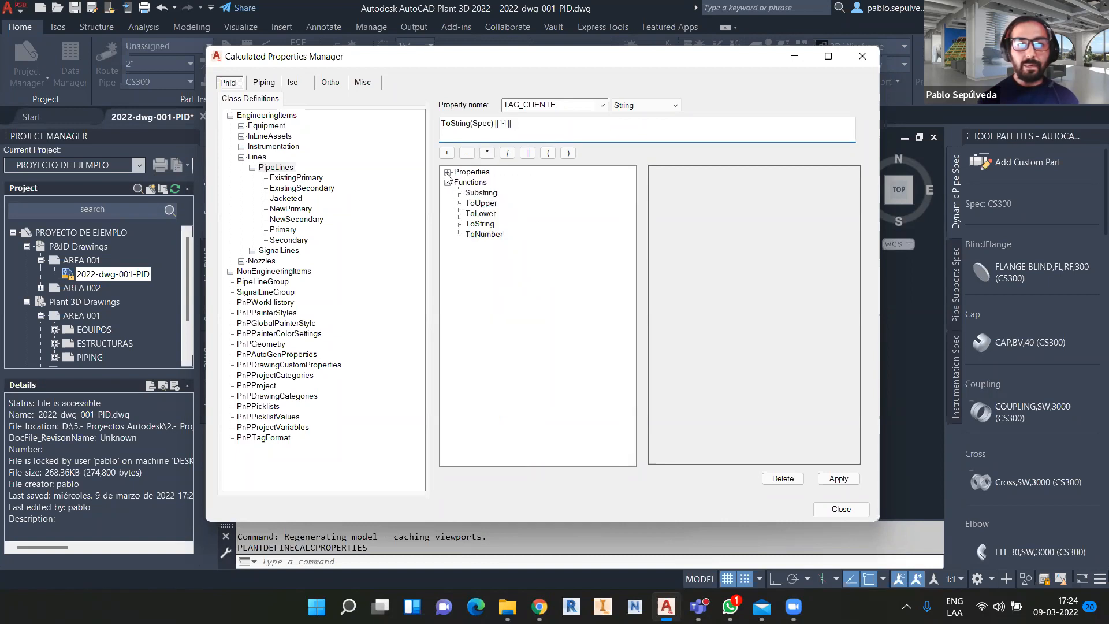
Append ToString(Description) to the TAG_CLIENTE expression, followed by another pasted || '-' || separator.
{"action": "double_click", "coordinate": [480, 224]}
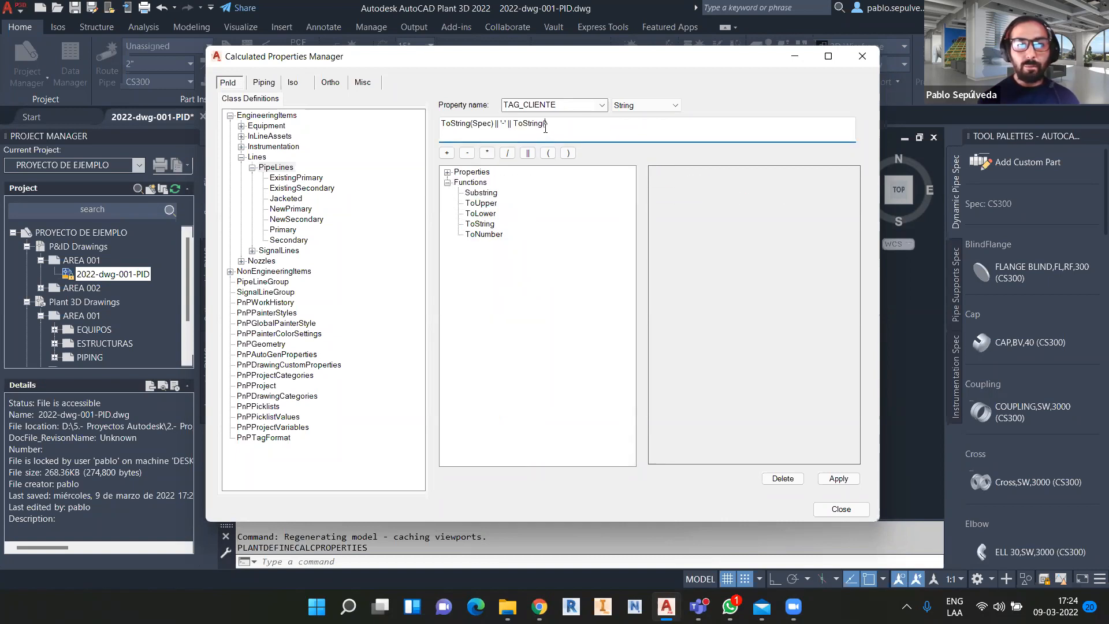
{"action": "left_click", "coordinate": [447, 172]}
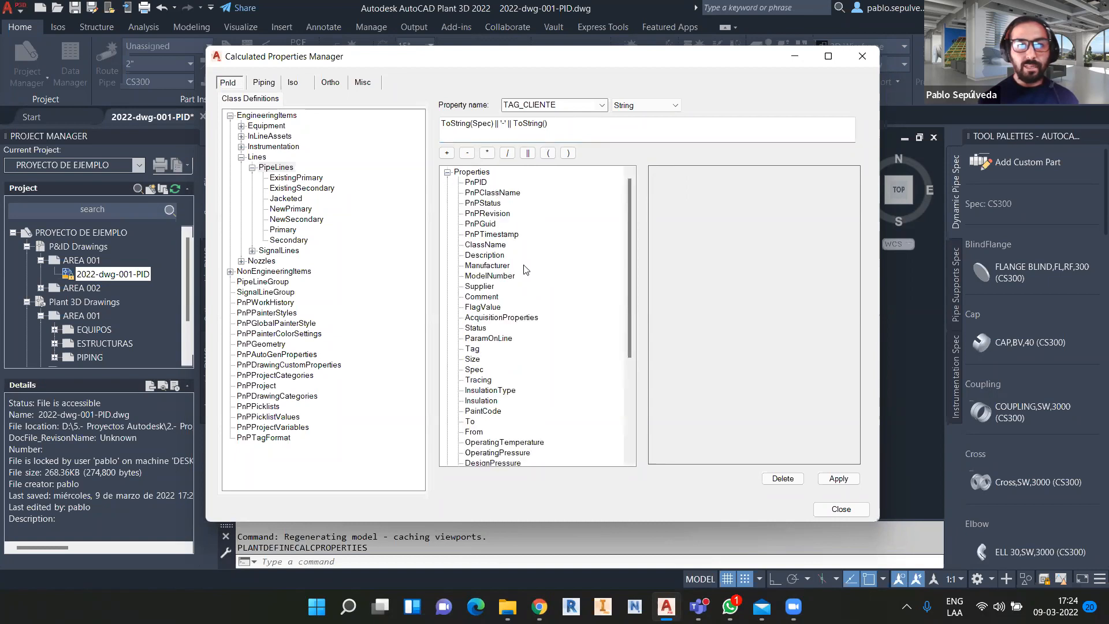
{"action": "left_click", "coordinate": [491, 256]}
{"action": "double_click", "coordinate": [492, 256]}
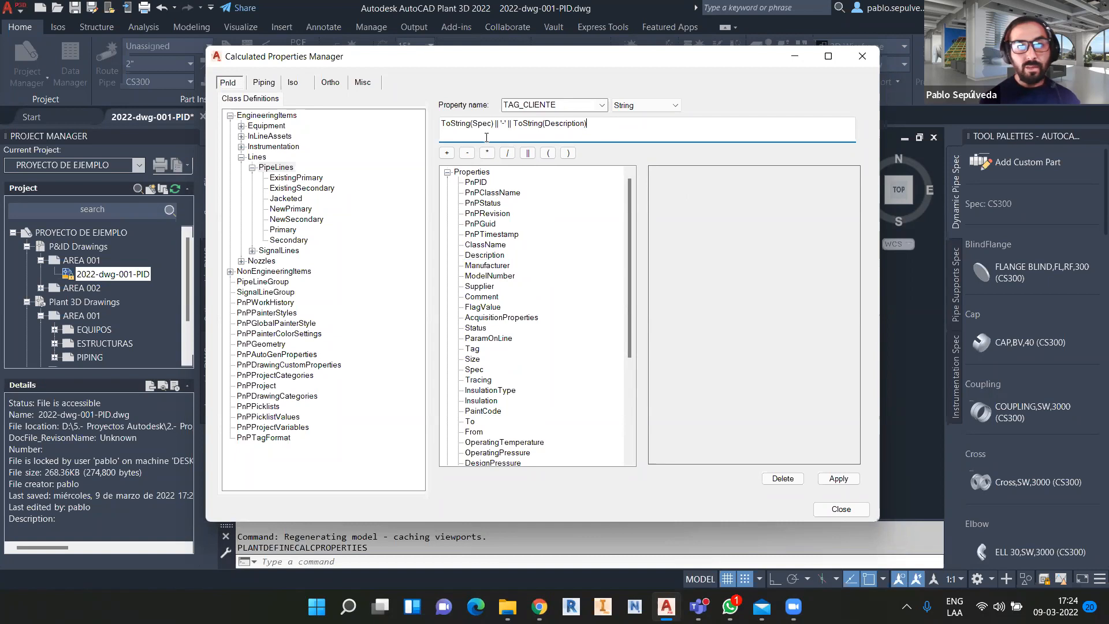
{"action": "left_click_drag", "start_coordinate": [492, 124], "coordinate": [512, 124]}
{"action": "key", "text": "ctrl+c"}
{"action": "left_click", "coordinate": [592, 139]}
{"action": "key", "text": "ctrl+v"}
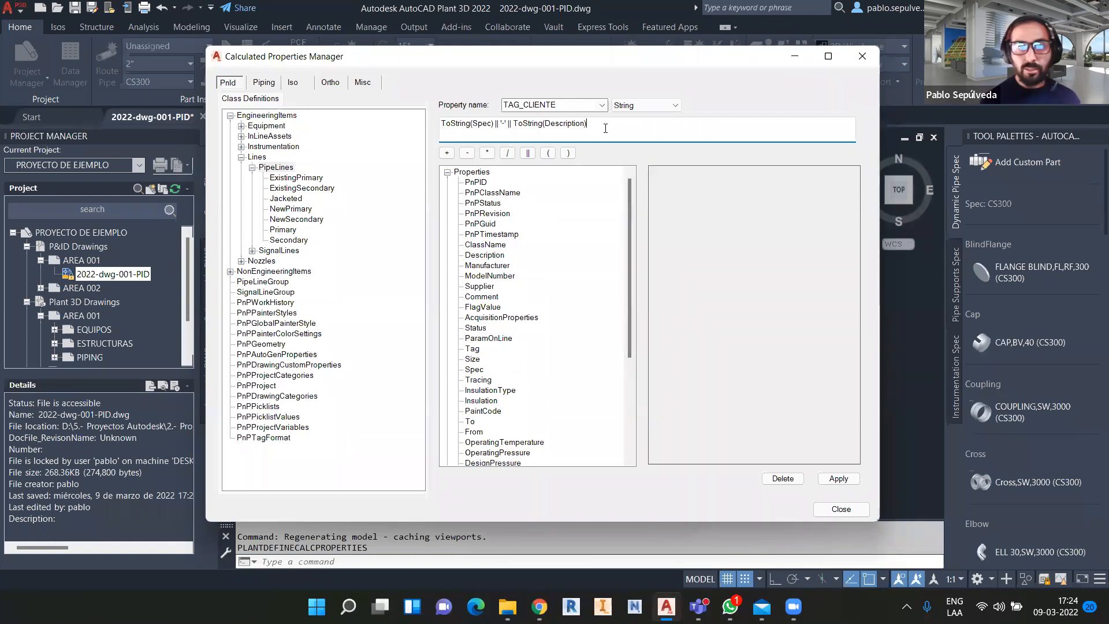
Append a third ToString() and insert the InsulationType property into it.
{"action": "left_click", "coordinate": [448, 173]}
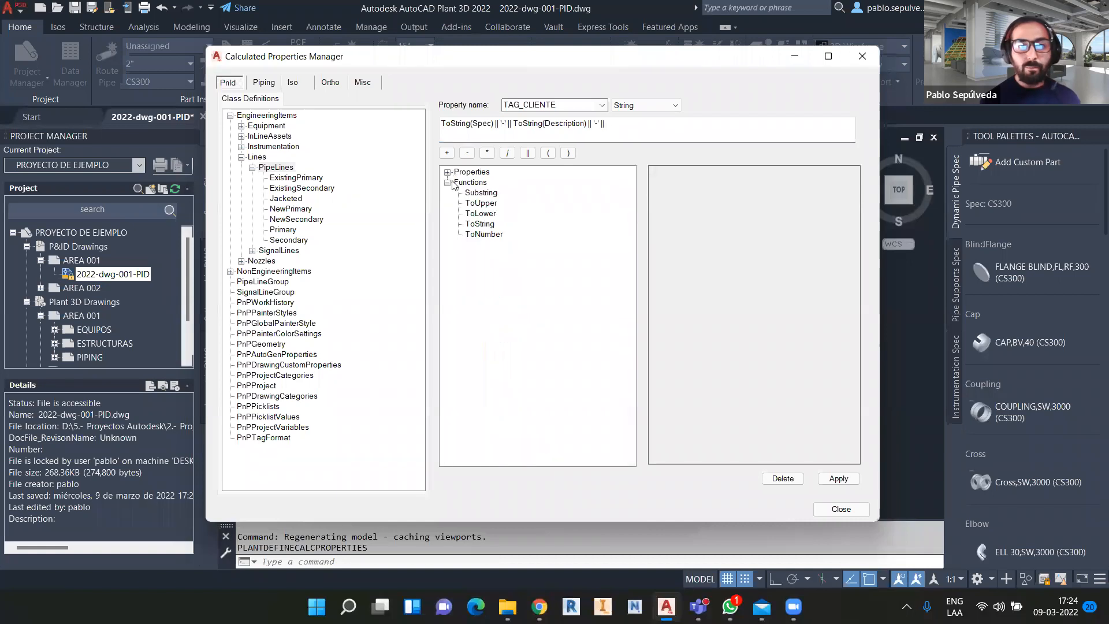
{"action": "double_click", "coordinate": [482, 225]}
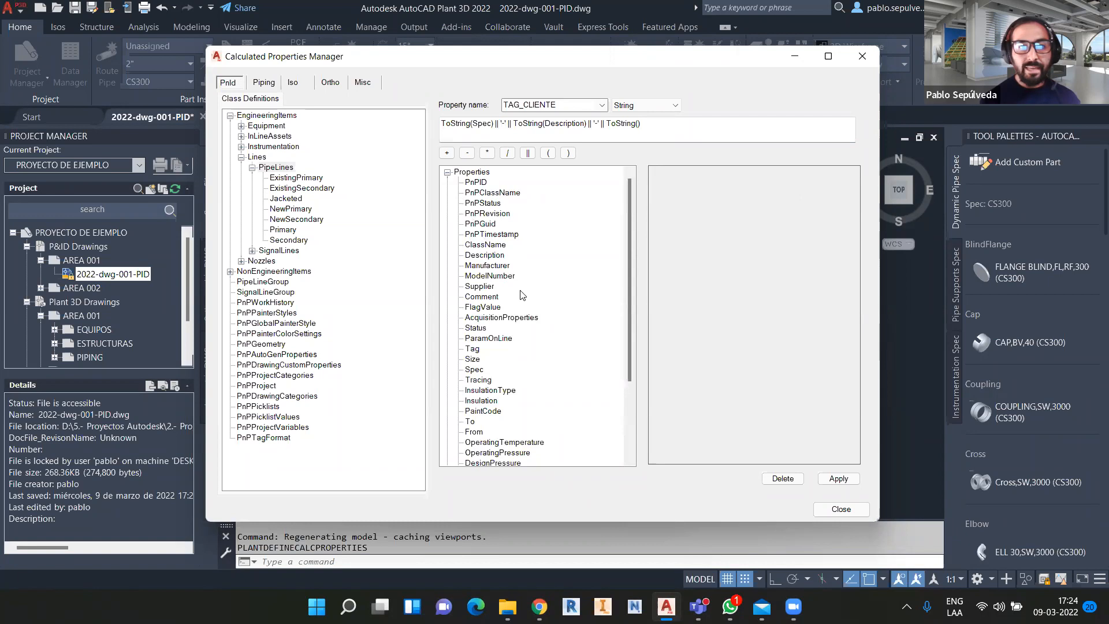
{"action": "scroll", "coordinate": [522, 296], "scroll_direction": "down", "scroll_amount": 3}
{"action": "left_click", "coordinate": [490, 297]}
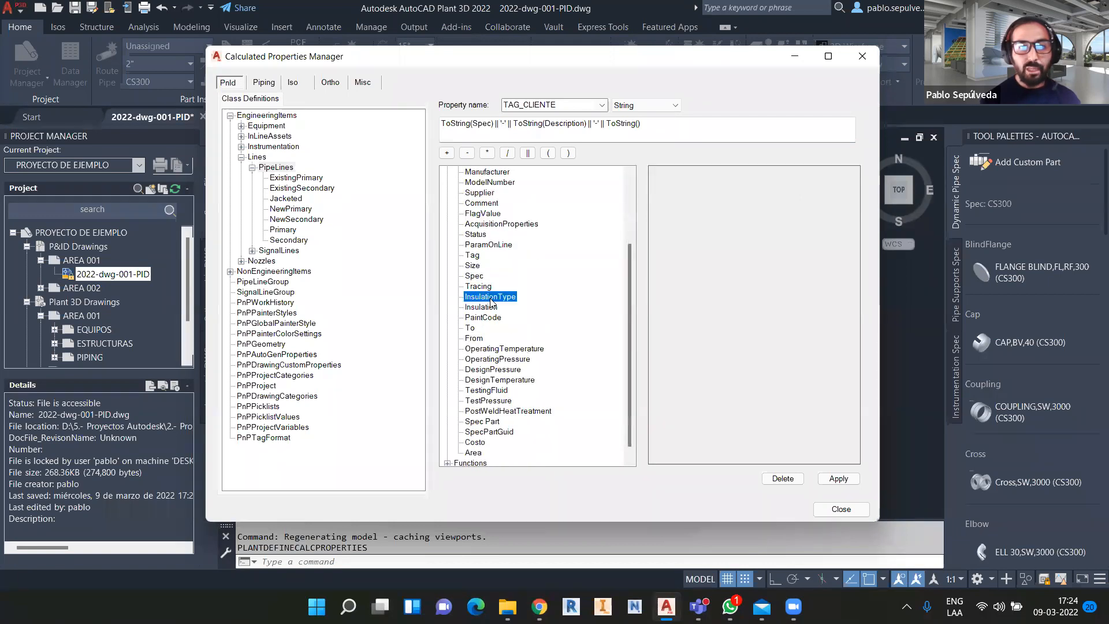
{"action": "left_click", "coordinate": [638, 124]}
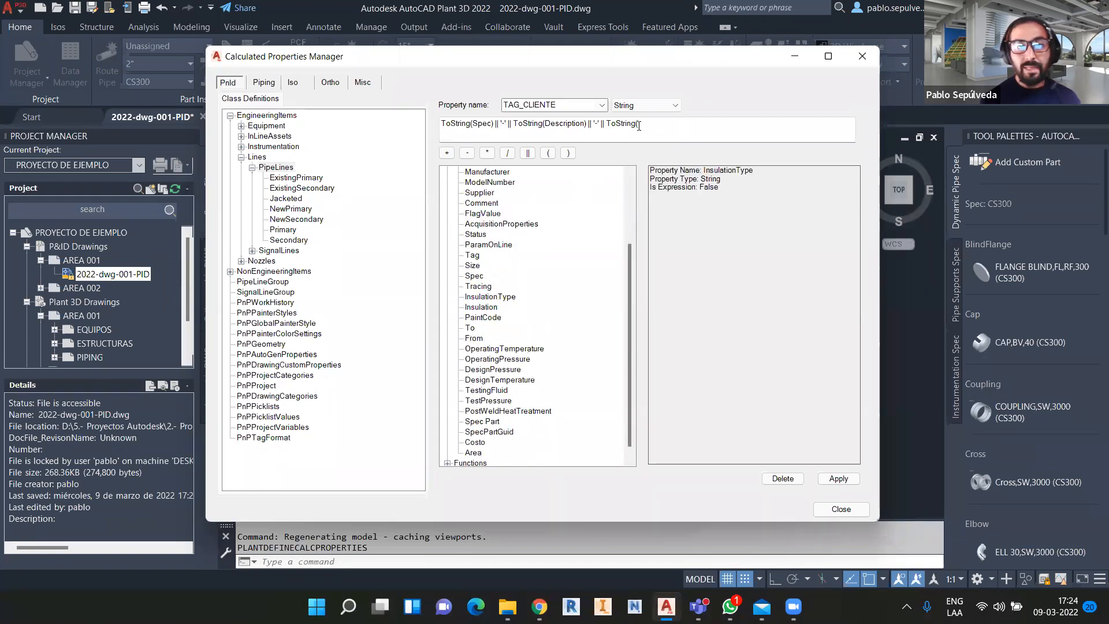
{"action": "left_click", "coordinate": [493, 297]}
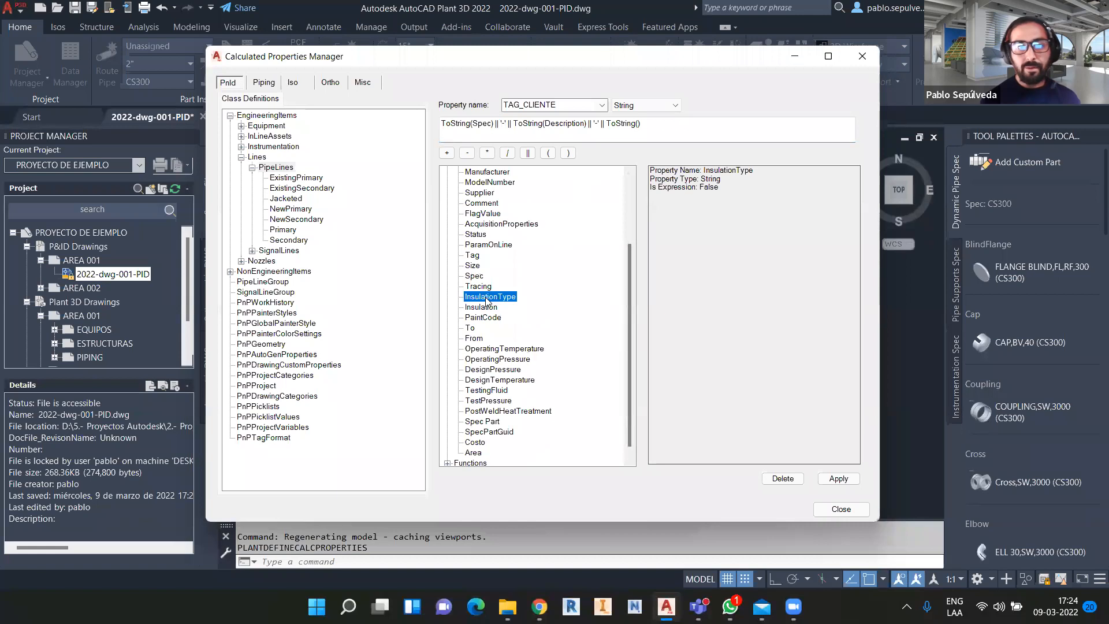
{"action": "double_click", "coordinate": [486, 298]}
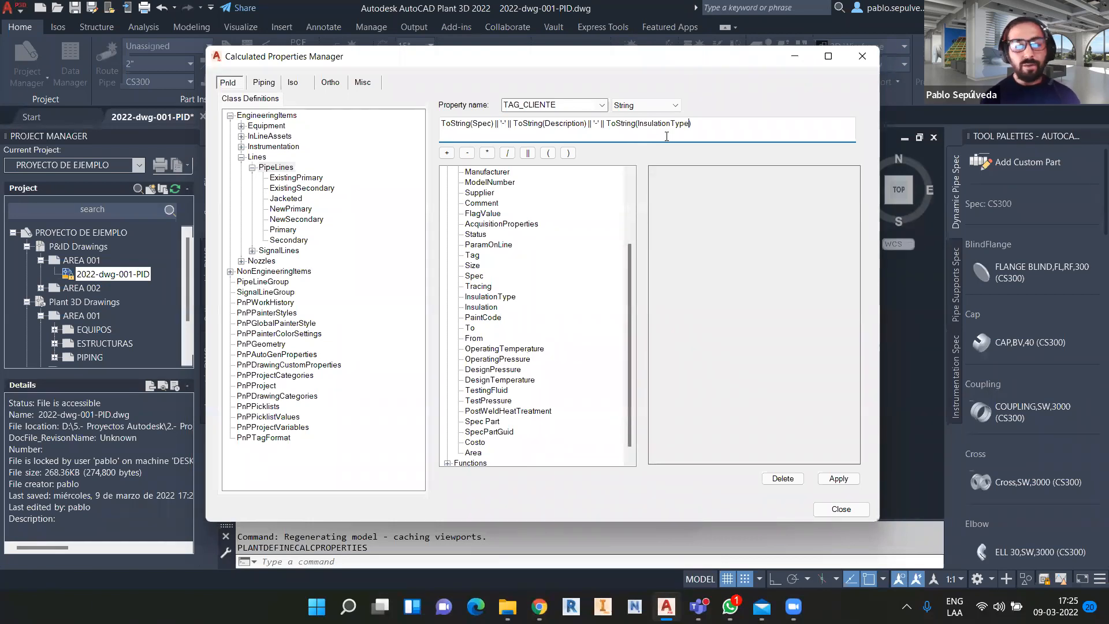
Save the TAG_CLIENTE definition and review it under Lines > PipeLines in the property list.
{"action": "left_click", "coordinate": [838, 479]}
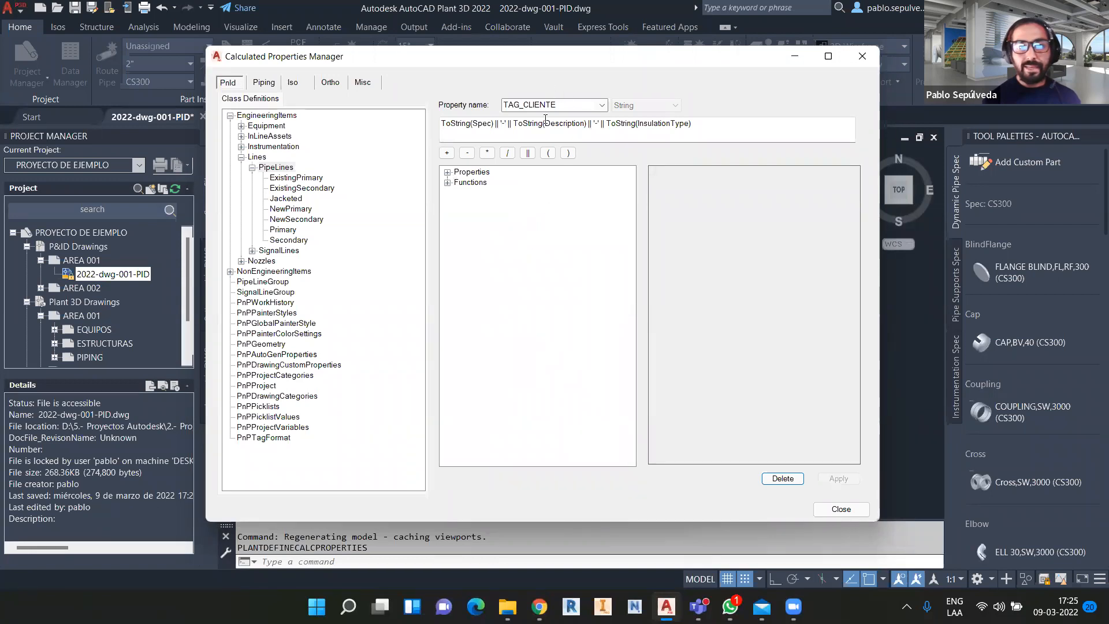
{"action": "left_click", "coordinate": [284, 169]}
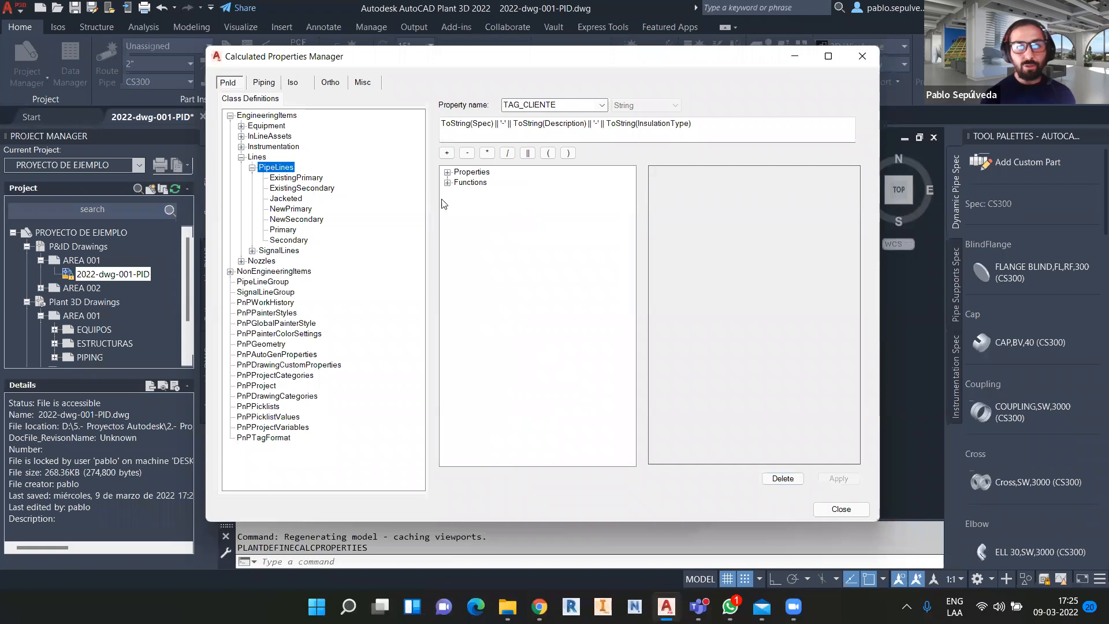
{"action": "left_click", "coordinate": [447, 172]}
{"action": "scroll", "coordinate": [522, 325], "scroll_direction": "down", "scroll_amount": 4}
{"action": "left_click", "coordinate": [276, 199]}
{"action": "left_click", "coordinate": [263, 148]}
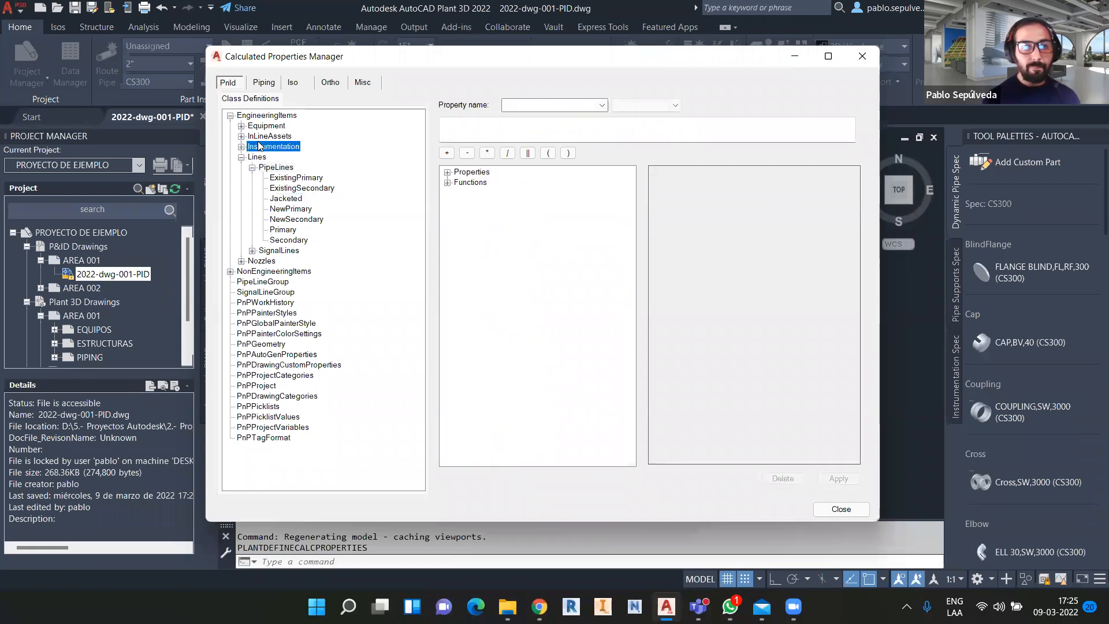
{"action": "left_click", "coordinate": [254, 157]}
{"action": "left_click", "coordinate": [272, 167]}
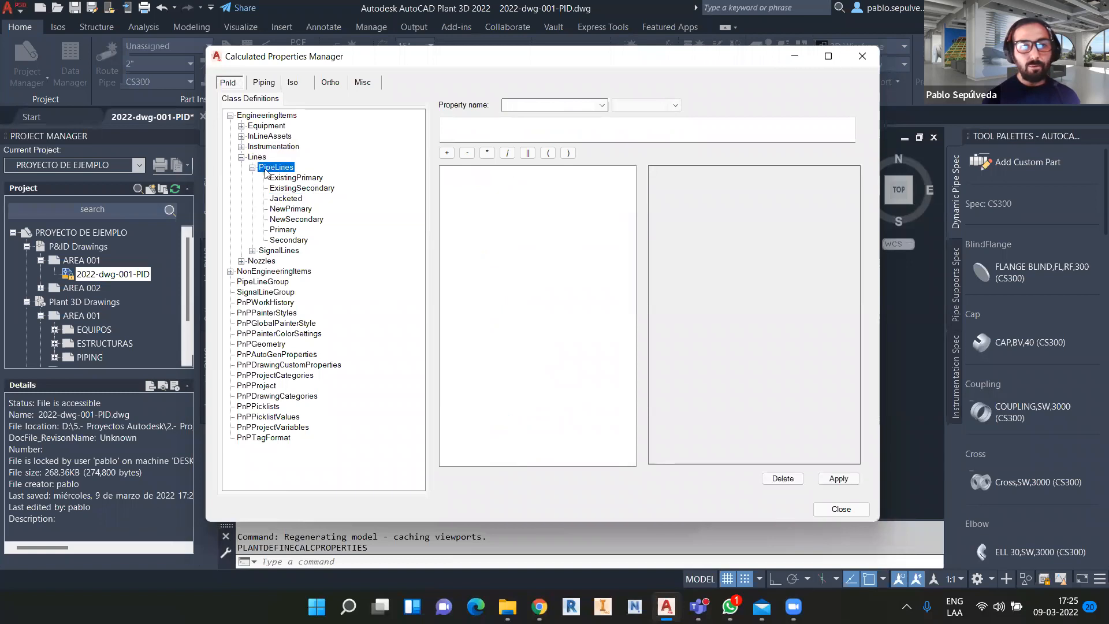
{"action": "left_click", "coordinate": [447, 172]}
{"action": "scroll", "coordinate": [527, 307], "scroll_direction": "down", "scroll_amount": 4}
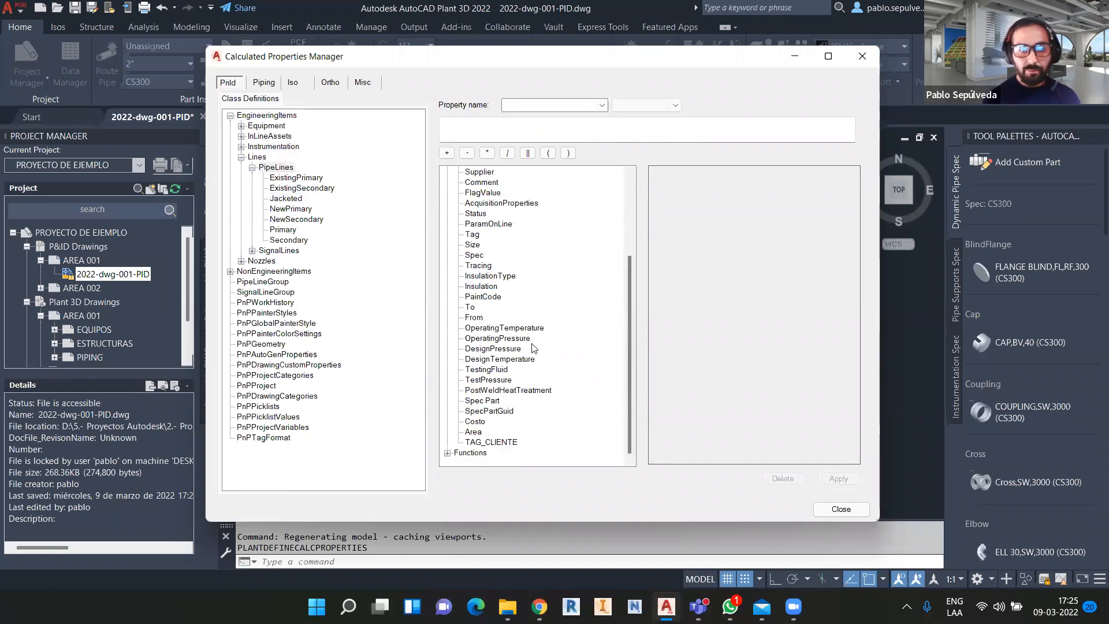
{"action": "left_click", "coordinate": [488, 443]}
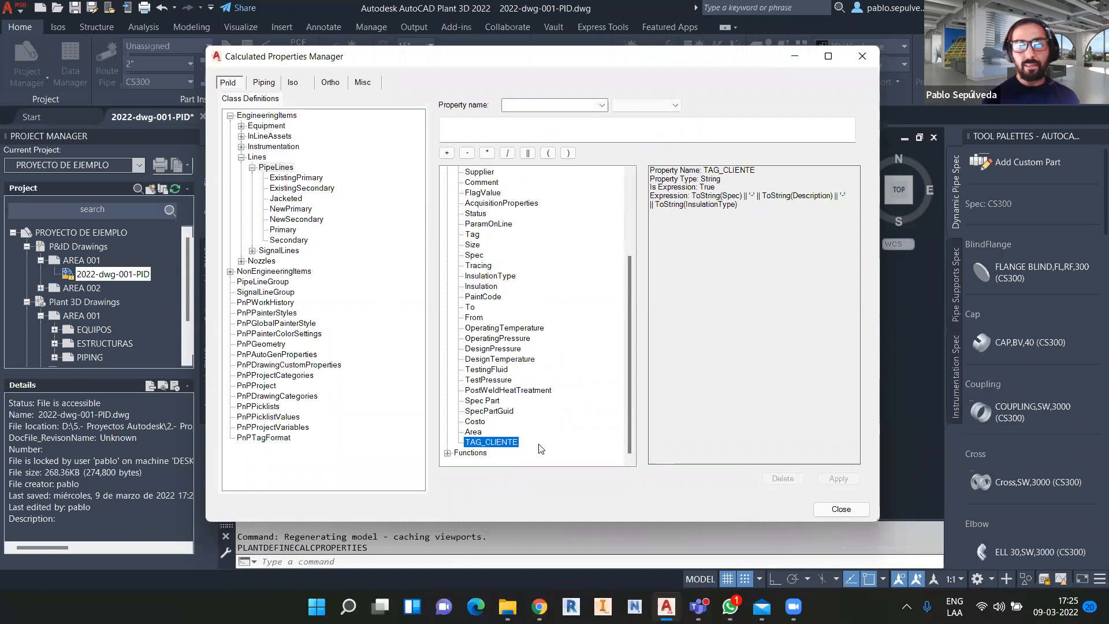
{"action": "left_click", "coordinate": [476, 422]}
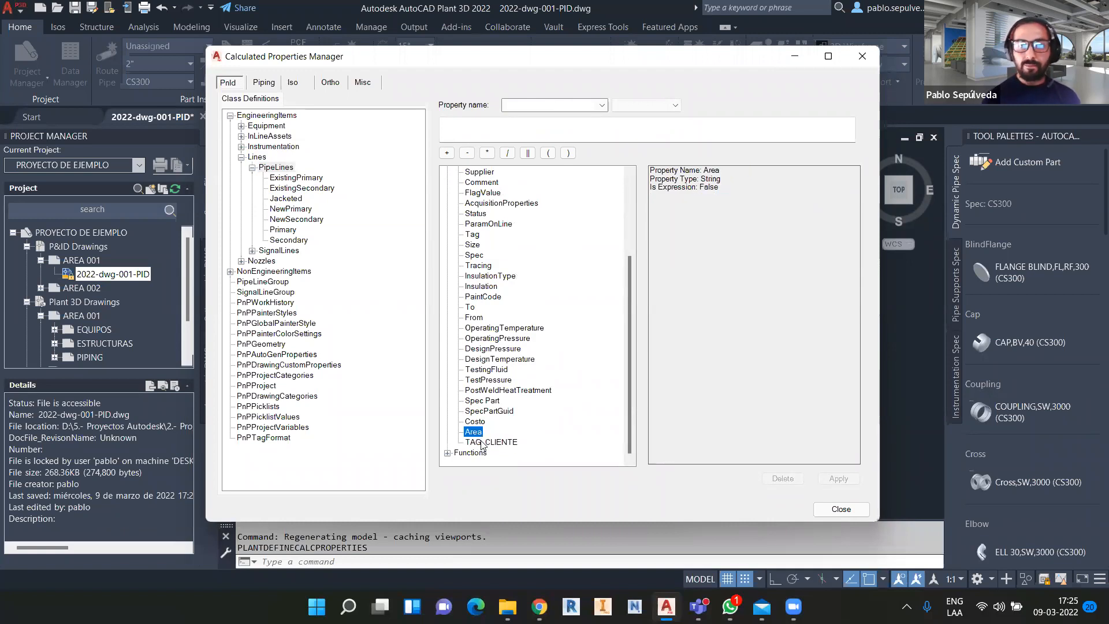
{"action": "left_click", "coordinate": [487, 442]}
Close the Calculated Properties Manager and switch to the PID PIP workspace.
{"action": "left_click", "coordinate": [841, 509]}
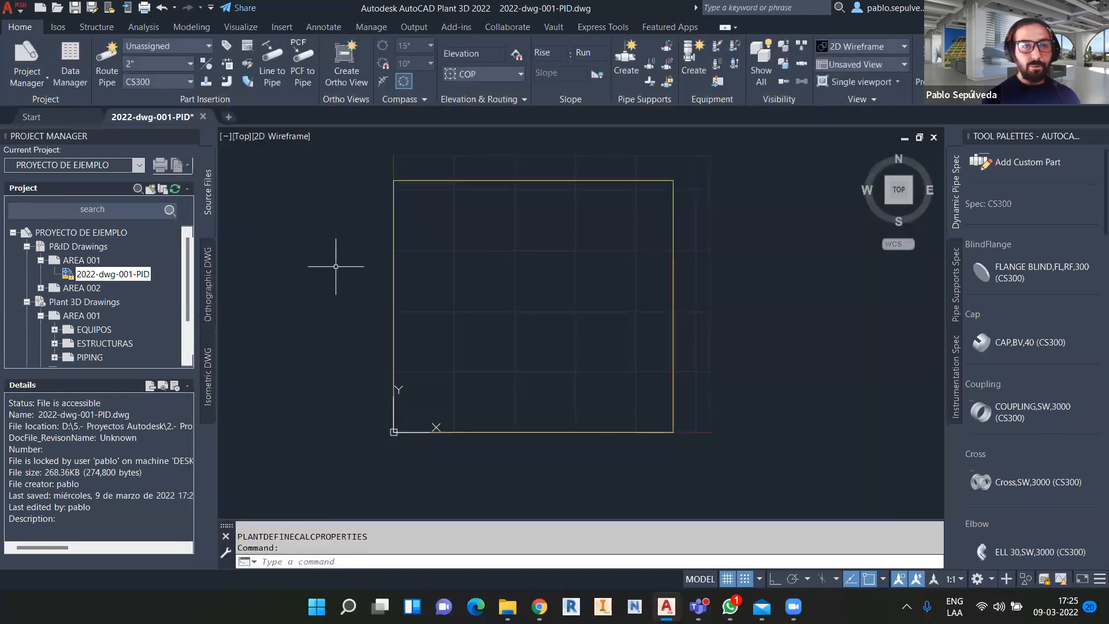
{"action": "left_click", "coordinate": [990, 579]}
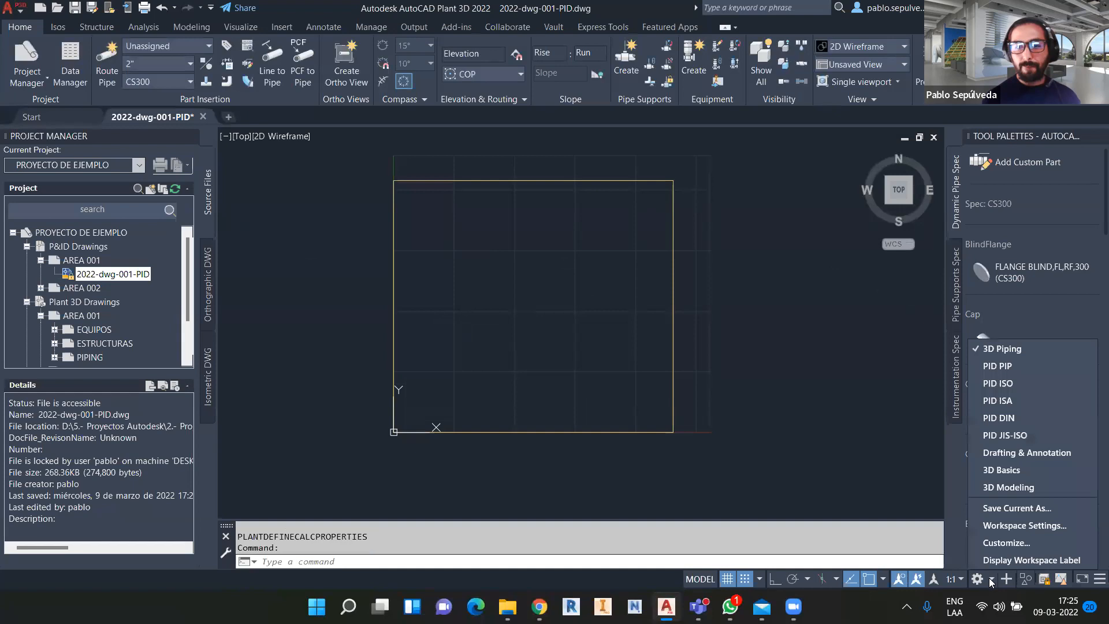
{"action": "left_click", "coordinate": [1016, 367]}
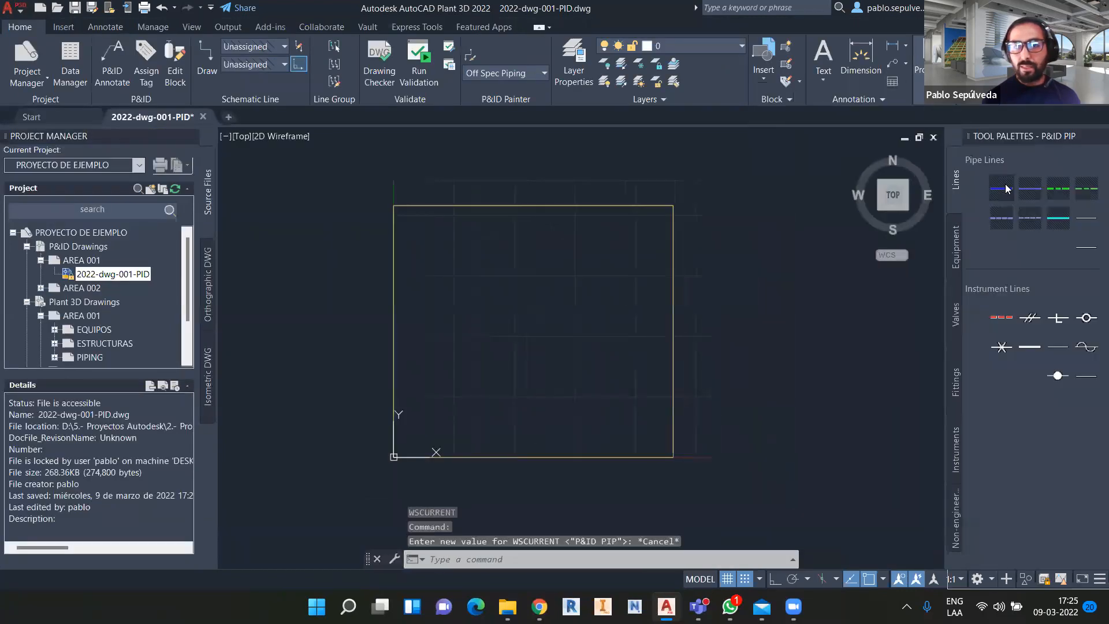
Draw a primary pipe line running horizontally, then bending downward.
{"action": "left_click", "coordinate": [1004, 188]}
{"action": "scroll", "coordinate": [445, 247], "scroll_direction": "up", "scroll_amount": 4}
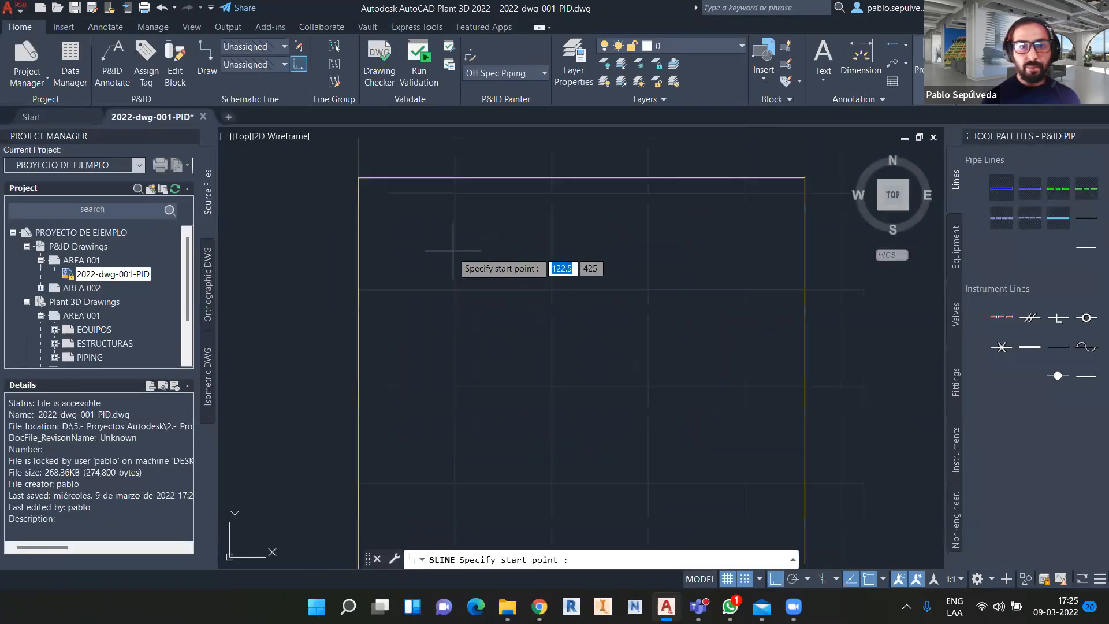
{"action": "left_click", "coordinate": [420, 217]}
{"action": "left_click", "coordinate": [617, 216]}
{"action": "left_click", "coordinate": [631, 265]}
{"action": "key", "text": "Escape"}
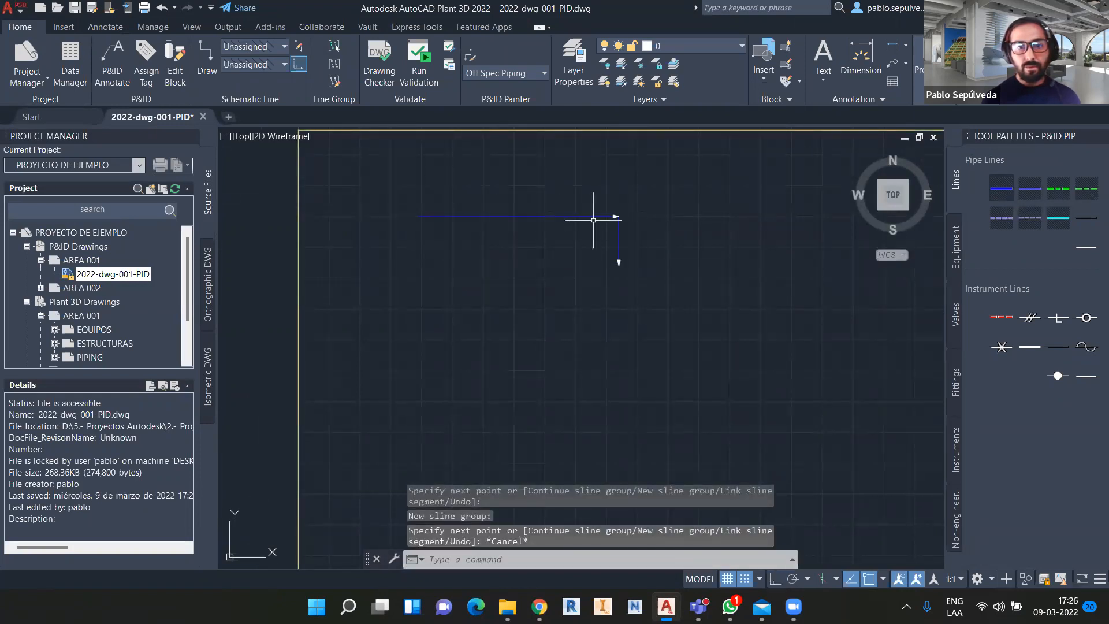
Select the new pipe line and choose Assign Tag from its context menu.
{"action": "left_click", "coordinate": [595, 216]}
{"action": "right_click", "coordinate": [595, 216]}
{"action": "left_click", "coordinate": [635, 154]}
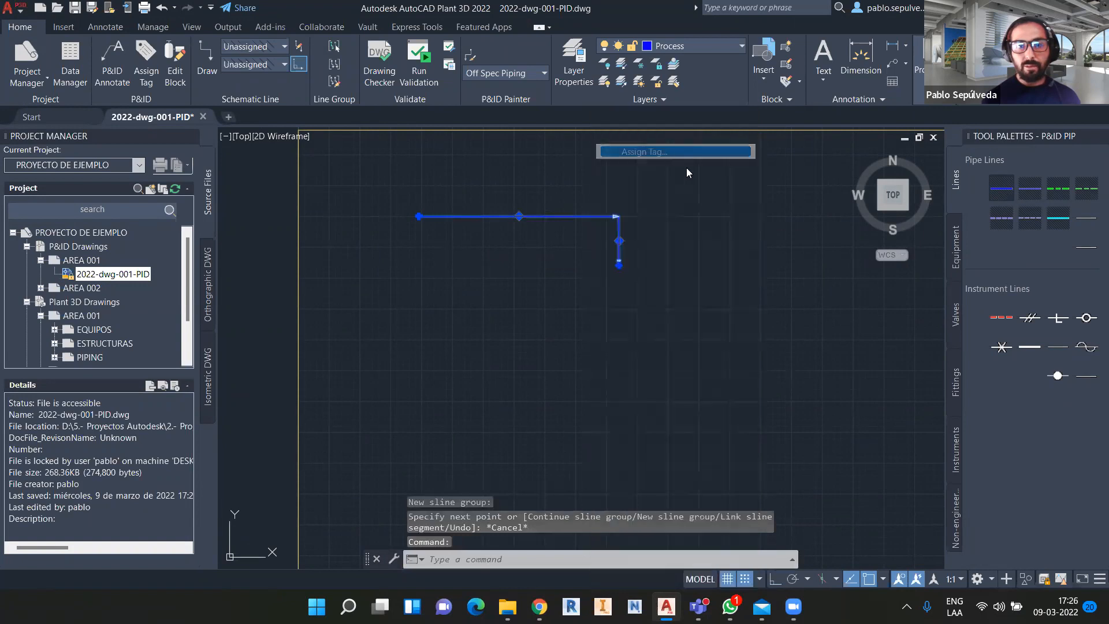
Tag the line with size 4", spec CS300, line number 5002, placing a tag annotation.
{"action": "left_click", "coordinate": [824, 267]}
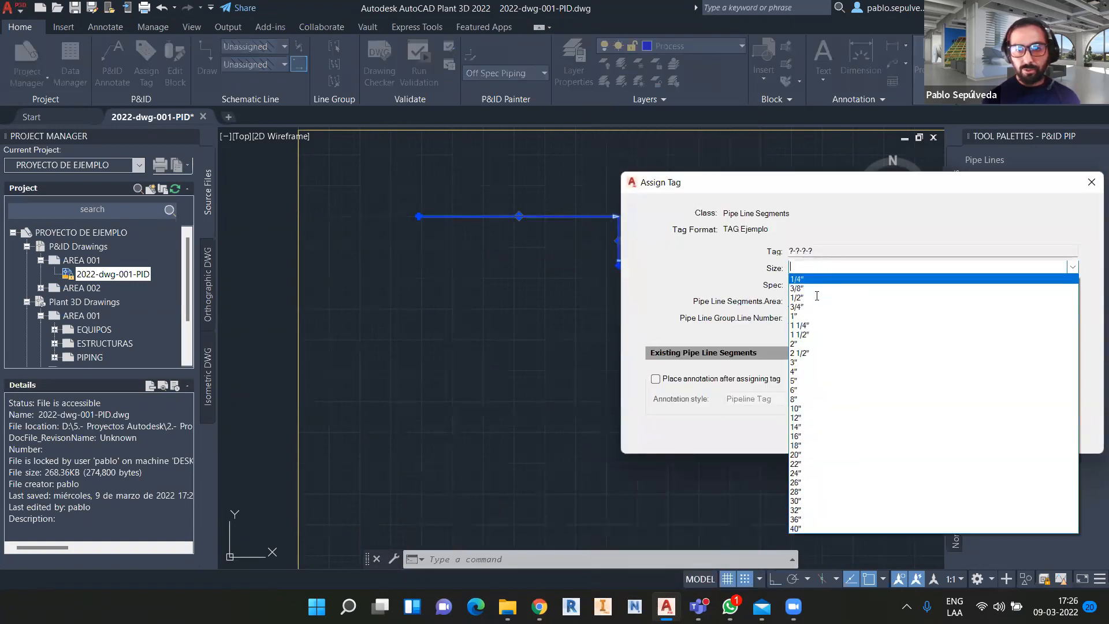
{"action": "left_click", "coordinate": [825, 372]}
{"action": "left_click", "coordinate": [805, 284]}
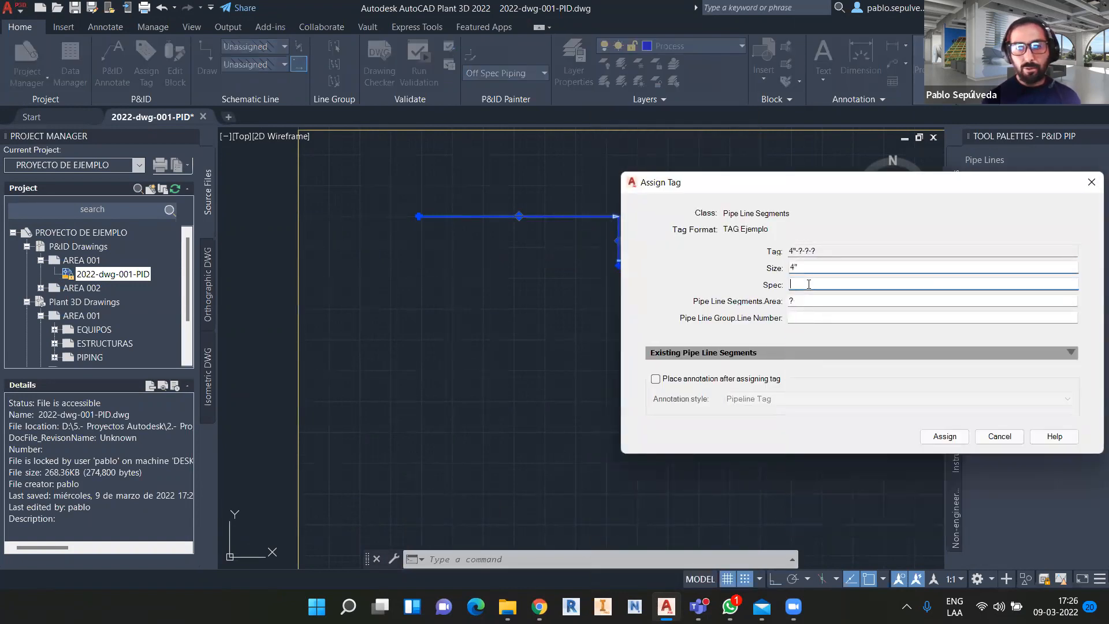
{"action": "left_click", "coordinate": [832, 352]}
{"action": "left_click", "coordinate": [832, 301]}
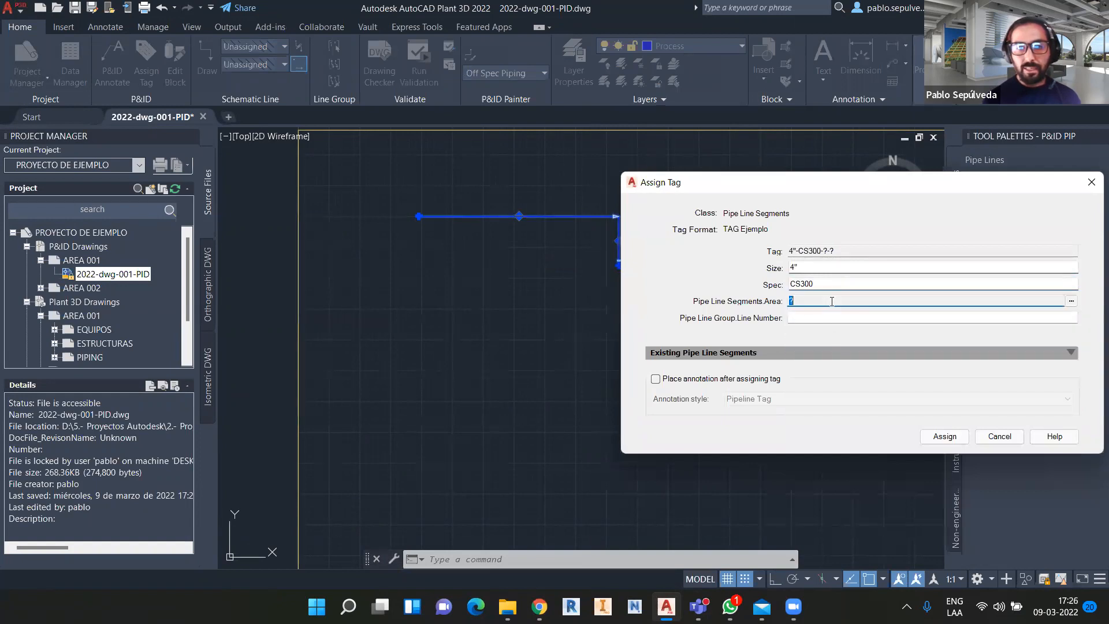
{"action": "left_click", "coordinate": [951, 318]}
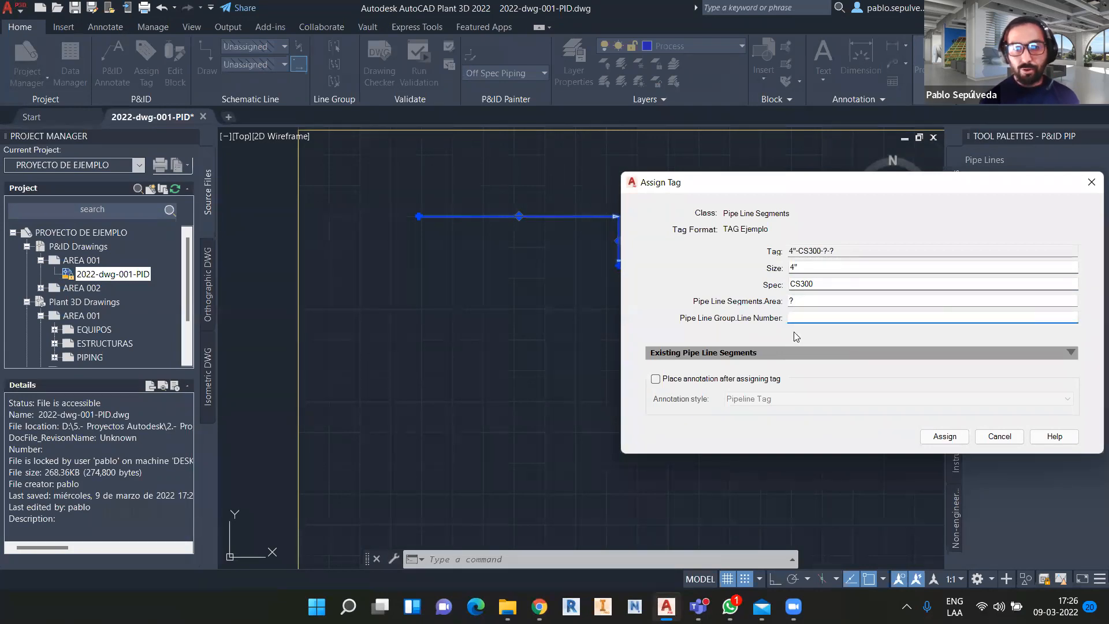
{"action": "type", "text": "5002"}
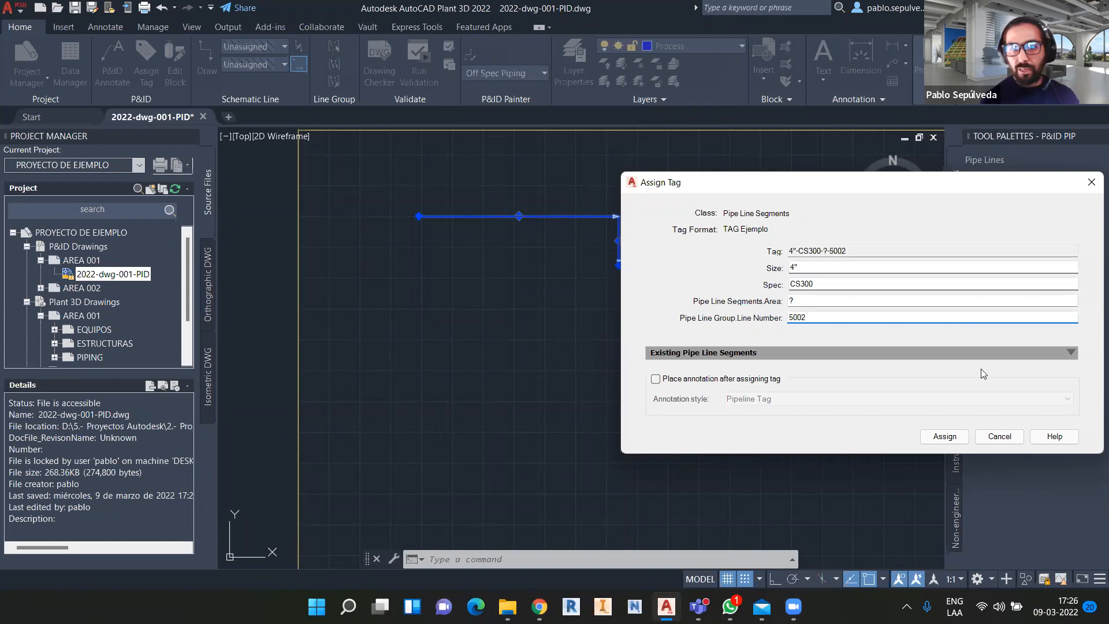
{"action": "left_click", "coordinate": [735, 383]}
{"action": "left_click", "coordinate": [945, 437]}
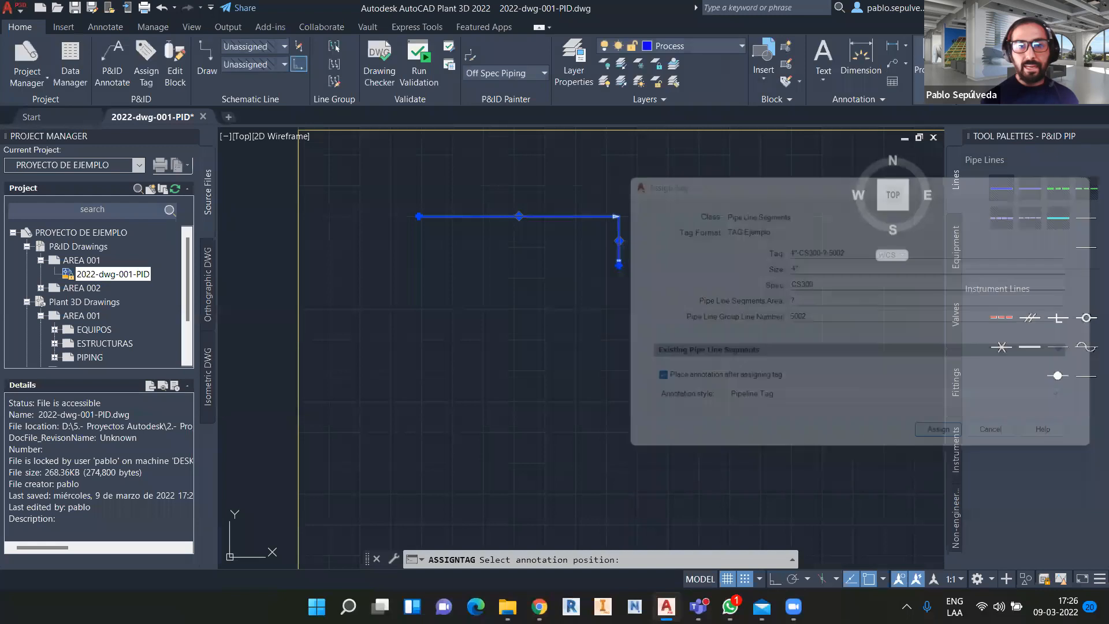
{"action": "scroll", "coordinate": [563, 196], "scroll_direction": "up", "scroll_amount": 4}
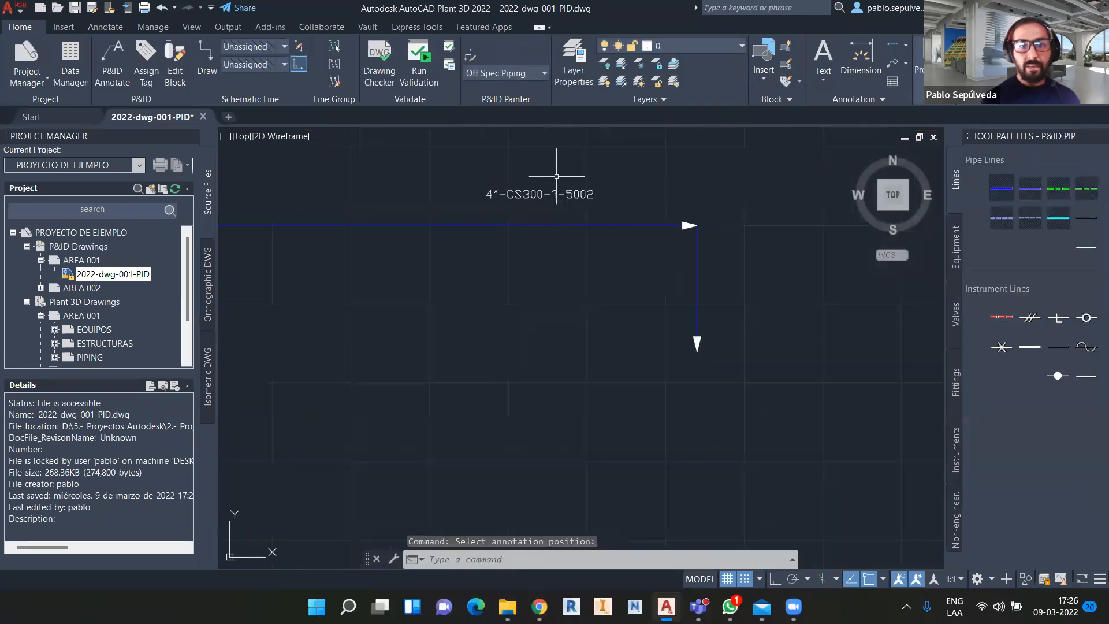
Set the 2022-dwg-001-PID drawing's Drawing Area to 01 and select the tagged line.
{"action": "right_click", "coordinate": [88, 277]}
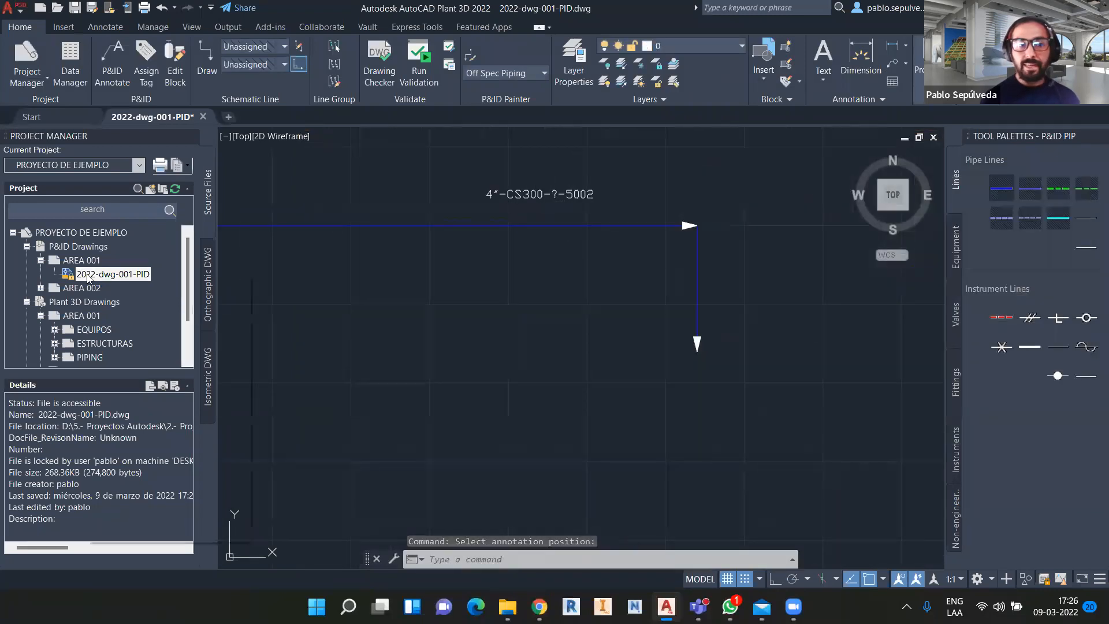
{"action": "left_click", "coordinate": [174, 528]}
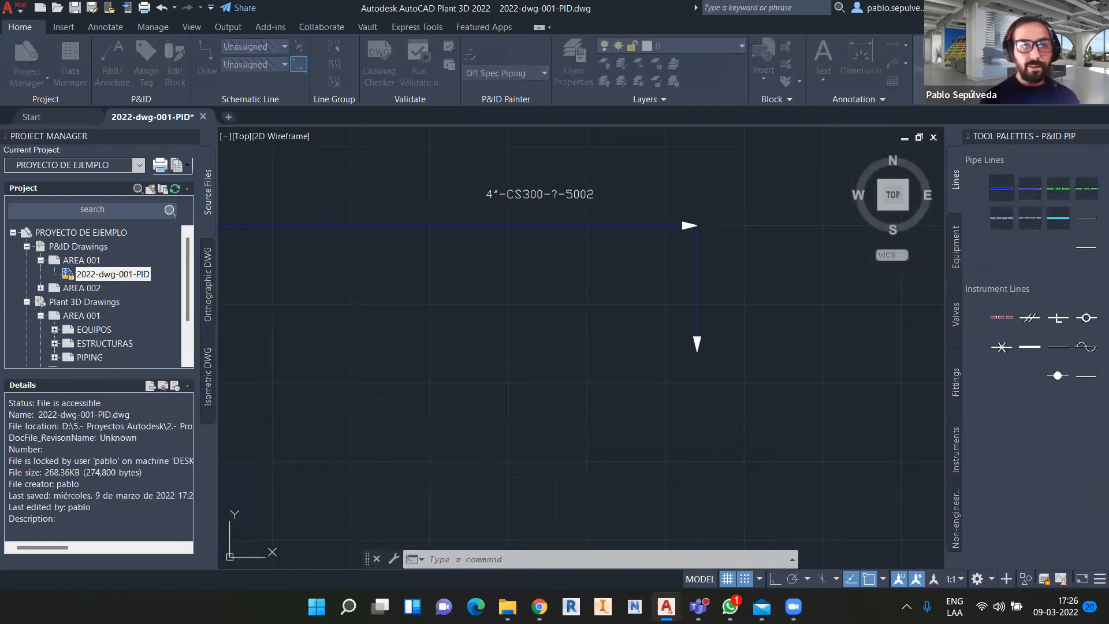
{"action": "left_click", "coordinate": [335, 249]}
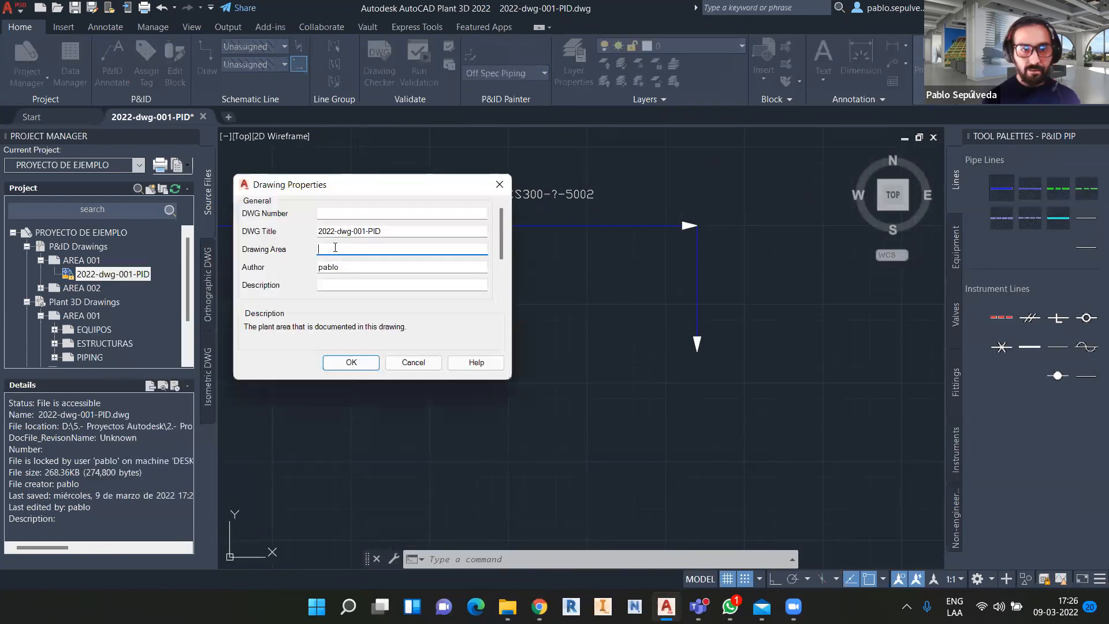
{"action": "type", "text": "01"}
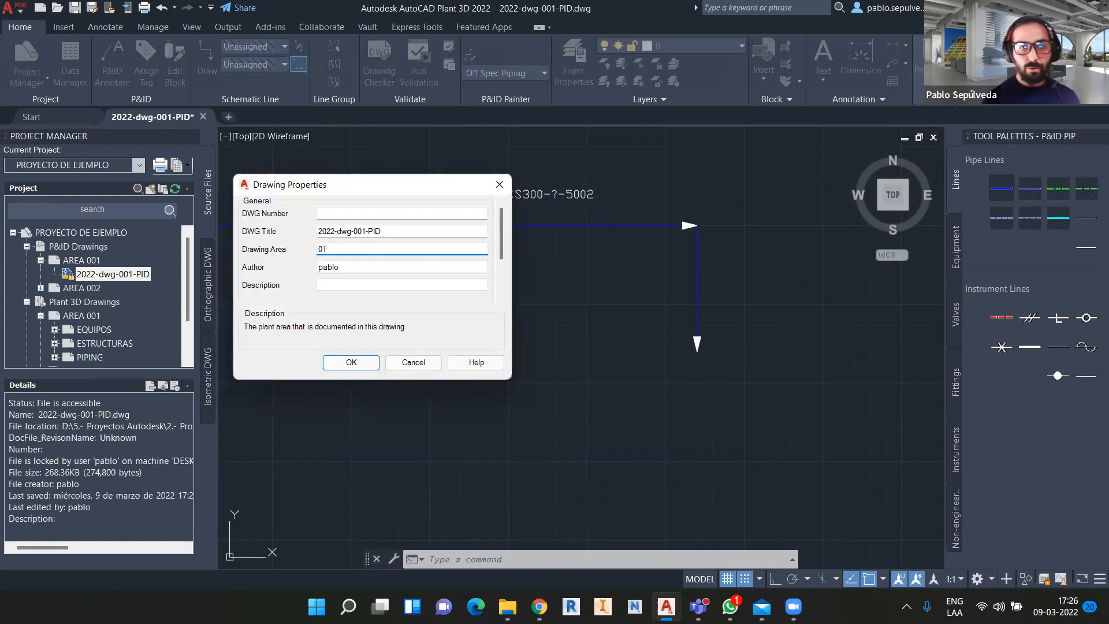
{"action": "left_click", "coordinate": [348, 362]}
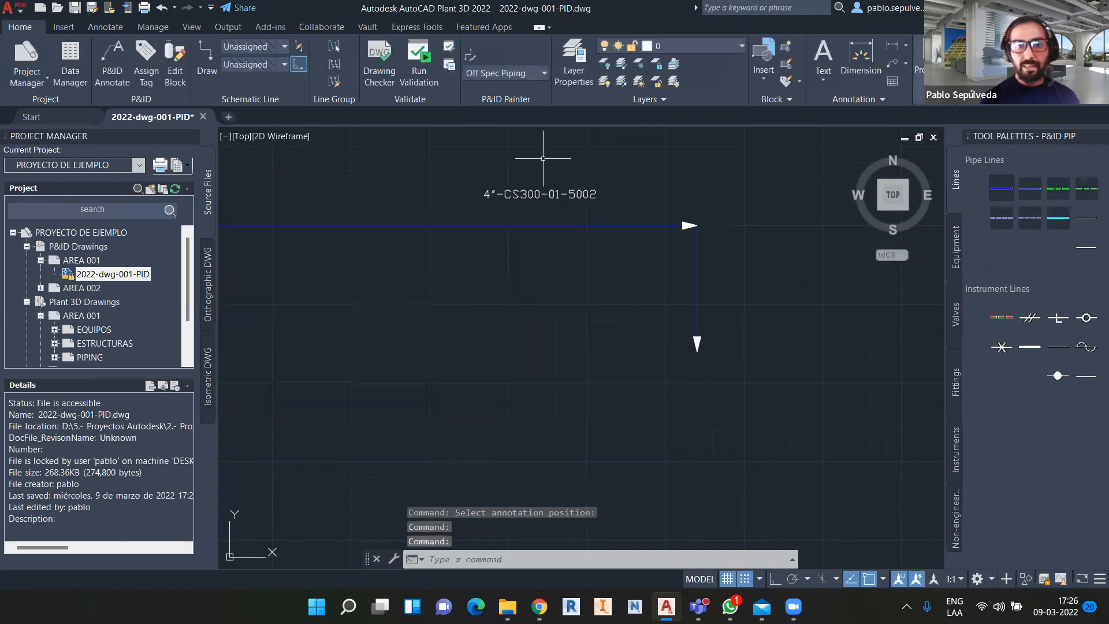
{"action": "left_click", "coordinate": [525, 227]}
Open the line's Properties and locate Area 01 and TAG_CLIENTE 'CS300-PRIMARY LINE SEGMENT-'.
{"action": "right_click", "coordinate": [527, 522]}
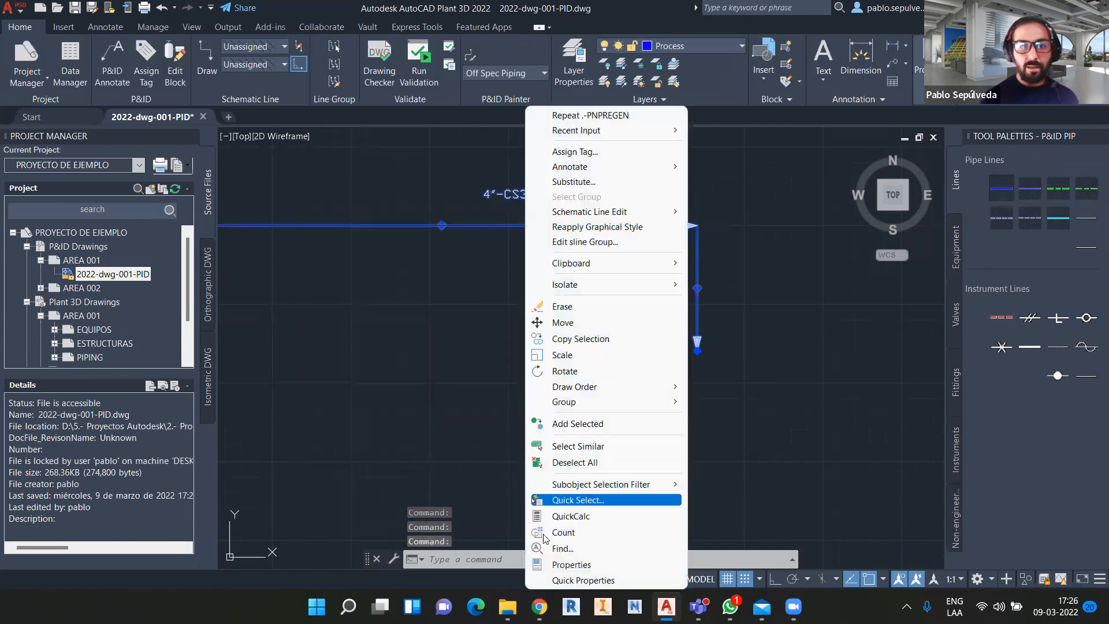
{"action": "left_click", "coordinate": [562, 565]}
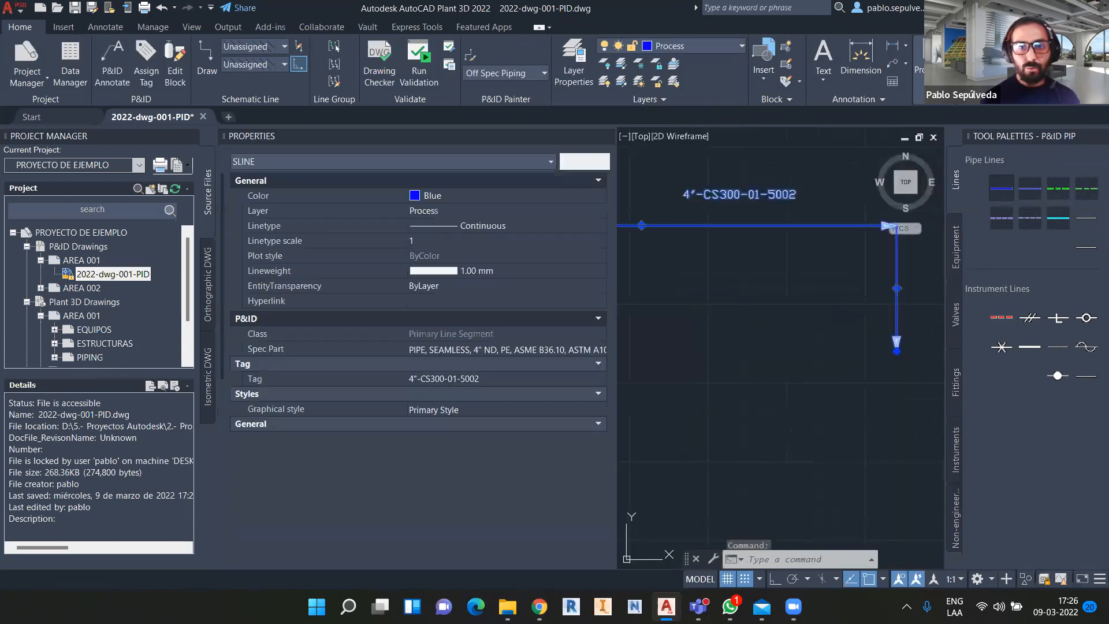
{"action": "scroll", "coordinate": [519, 364], "scroll_direction": "down", "scroll_amount": 10}
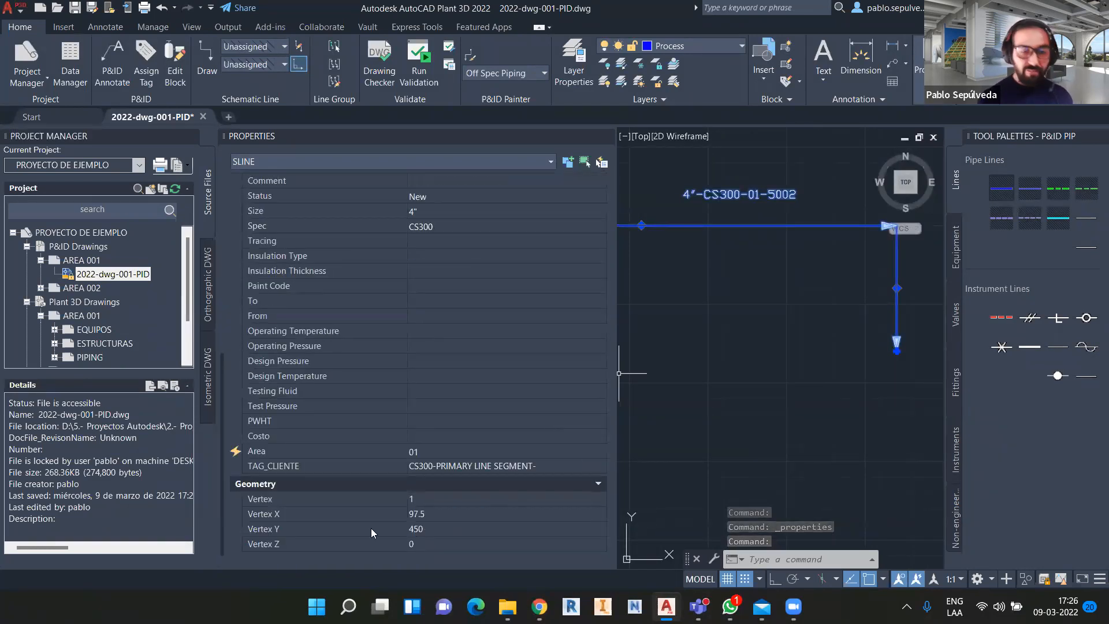
{"action": "left_click_drag", "start_coordinate": [237, 468], "coordinate": [149, 468], "text": "ctrl+shift"}
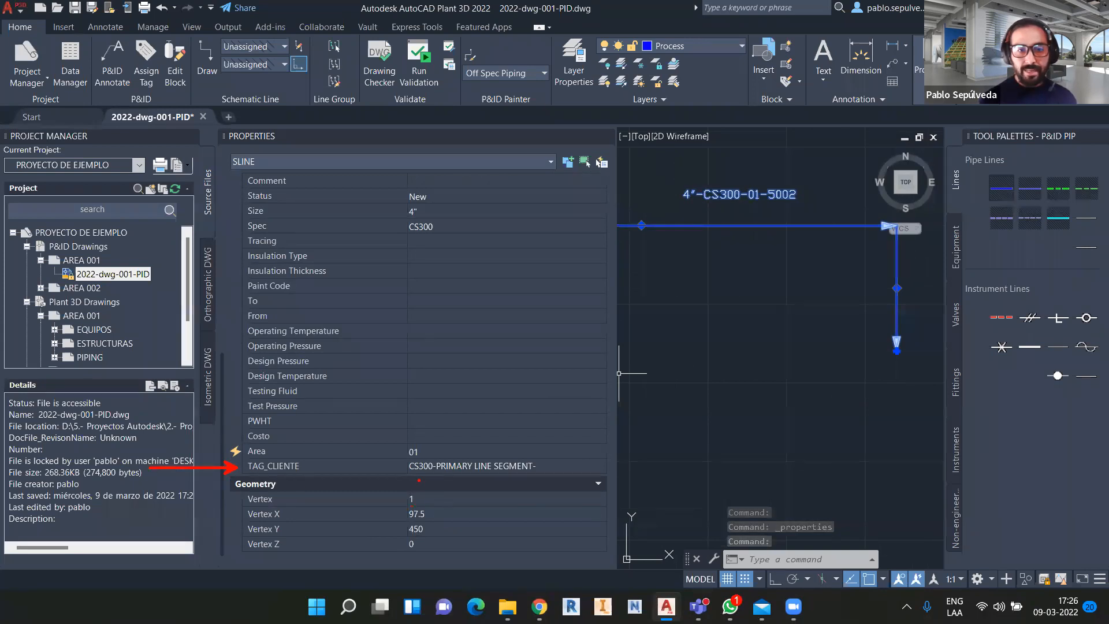
{"action": "left_click_drag", "start_coordinate": [422, 456], "coordinate": [422, 403], "text": "ctrl+shift"}
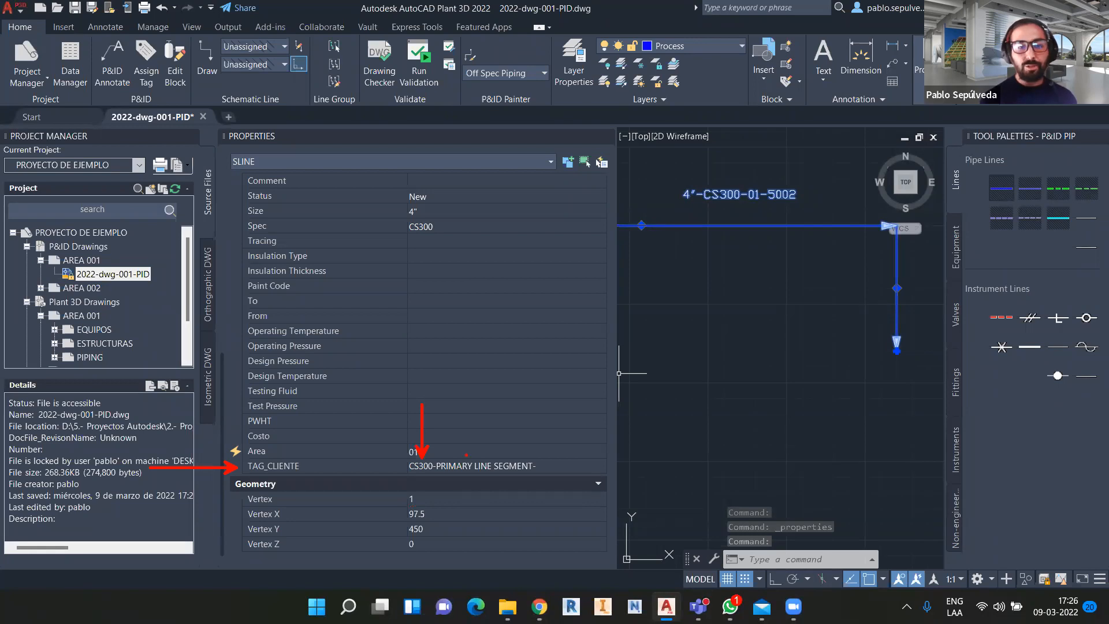
{"action": "left_click_drag", "start_coordinate": [470, 453], "coordinate": [471, 404], "text": "ctrl+shift"}
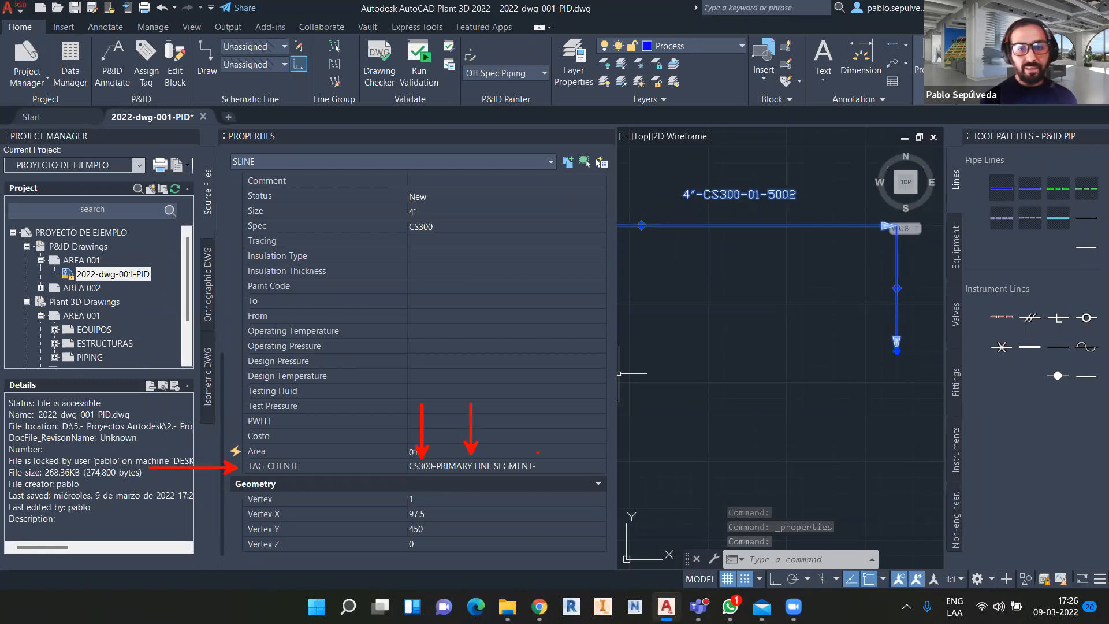
{"action": "left_click_drag", "start_coordinate": [531, 456], "coordinate": [564, 477], "text": "ctrl"}
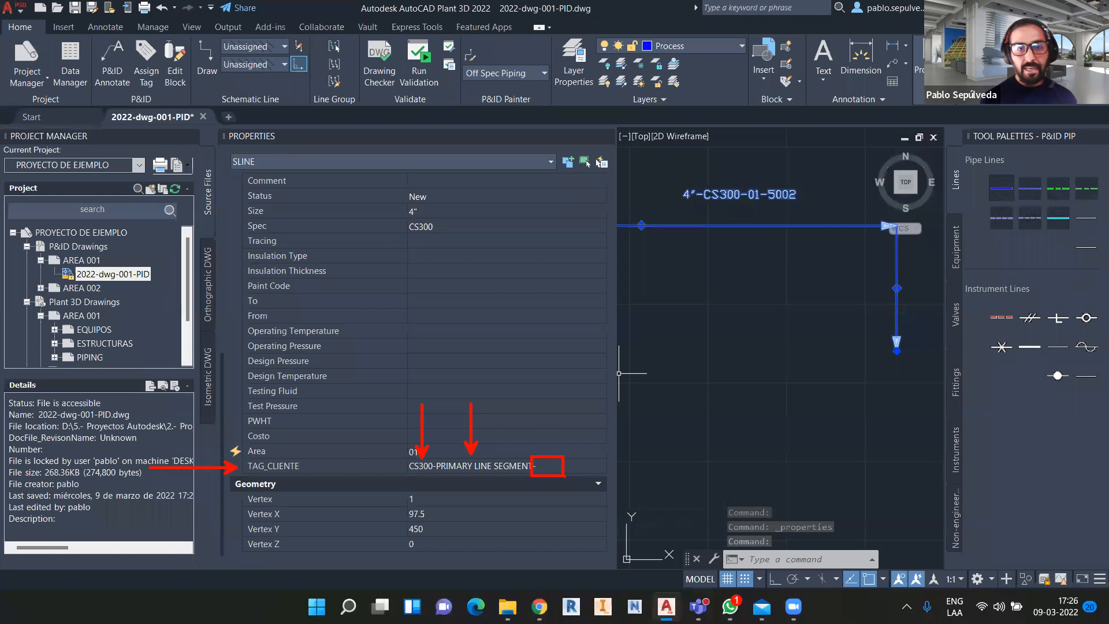
{"action": "key", "text": "Escape"}
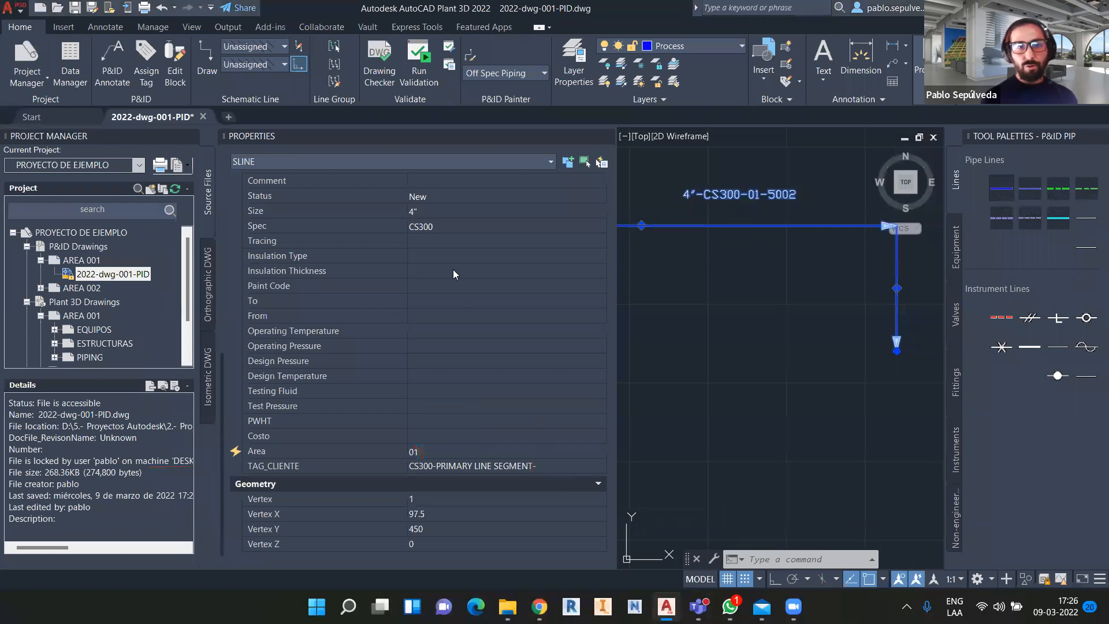
{"action": "left_click", "coordinate": [447, 255]}
Set the line's Insulation Type to IH - Hot and close the Properties palette.
{"action": "left_click", "coordinate": [603, 255]}
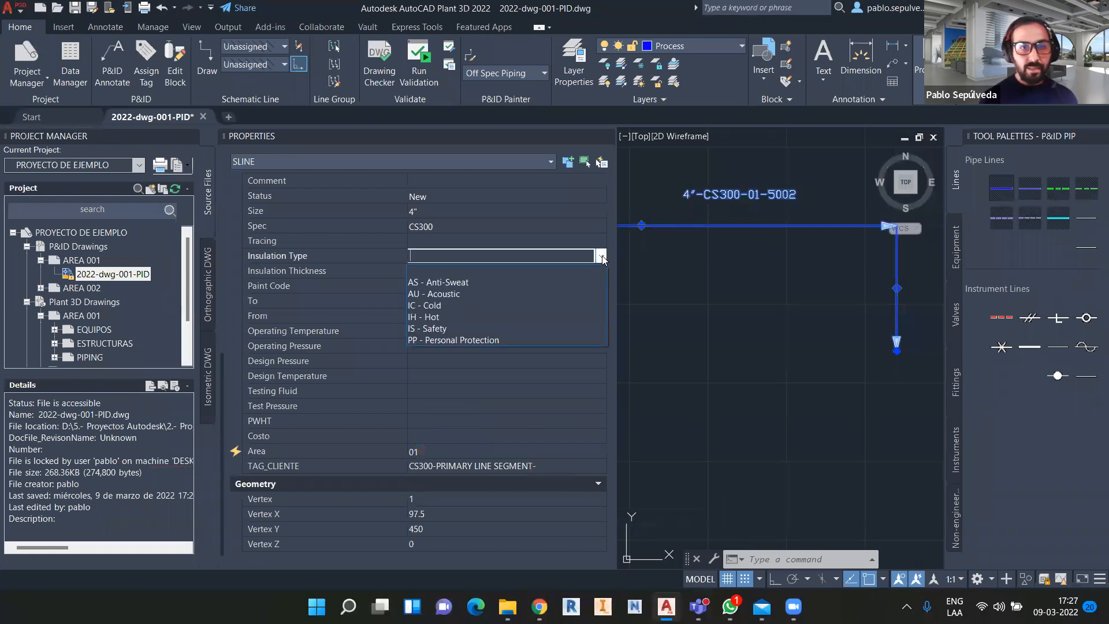
{"action": "left_click", "coordinate": [445, 317]}
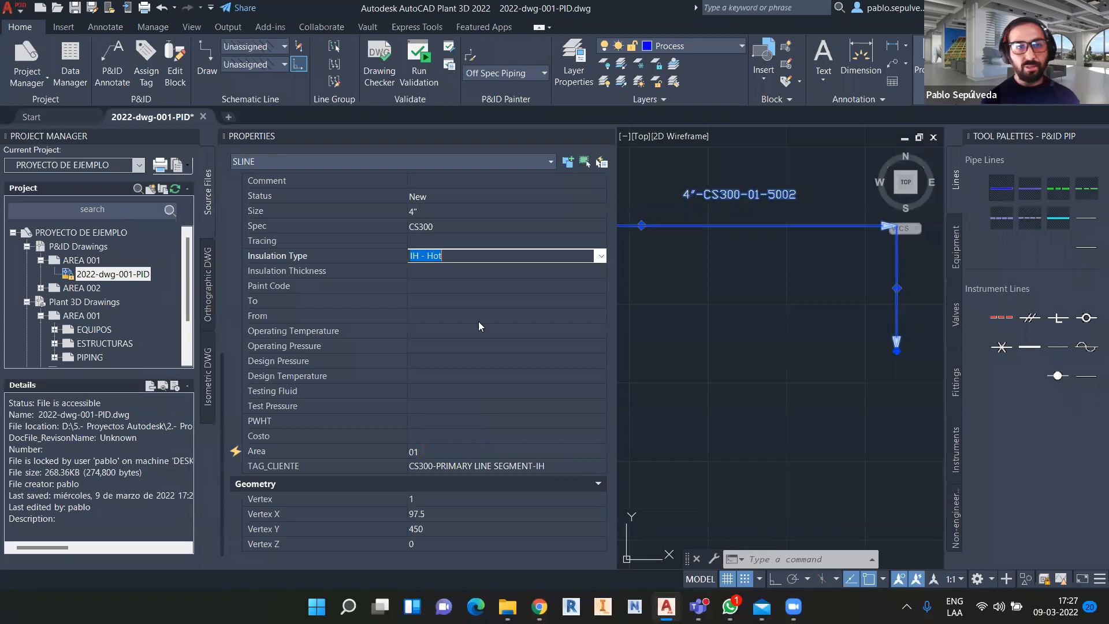
{"action": "left_click", "coordinate": [606, 141]}
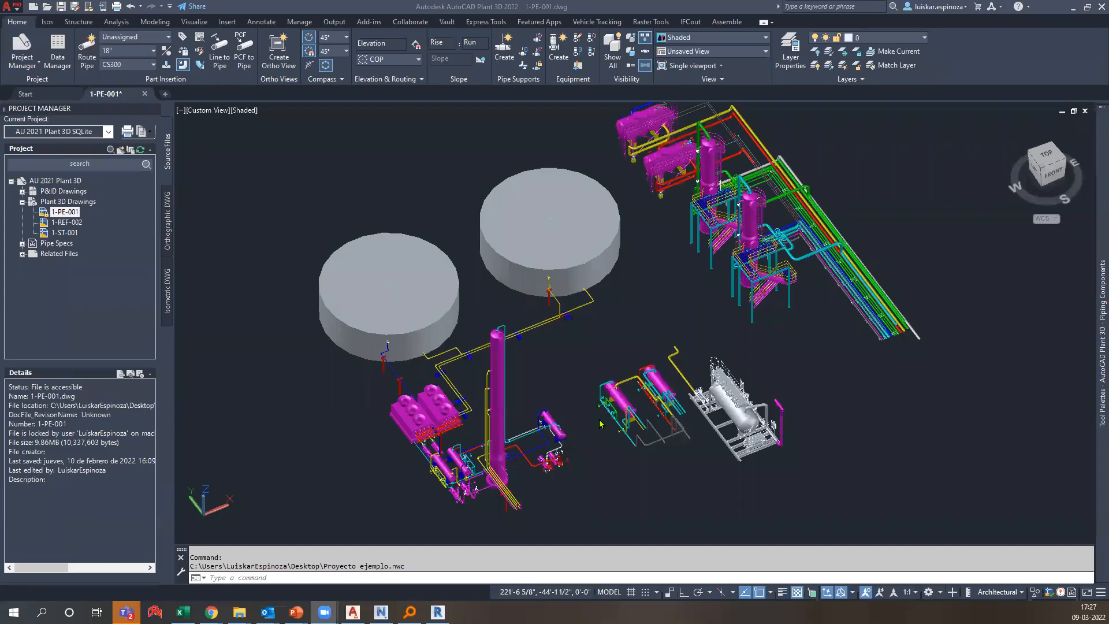
{"action": "middle_click_drag", "start_coordinate": [784, 373], "coordinate": [800, 385]}
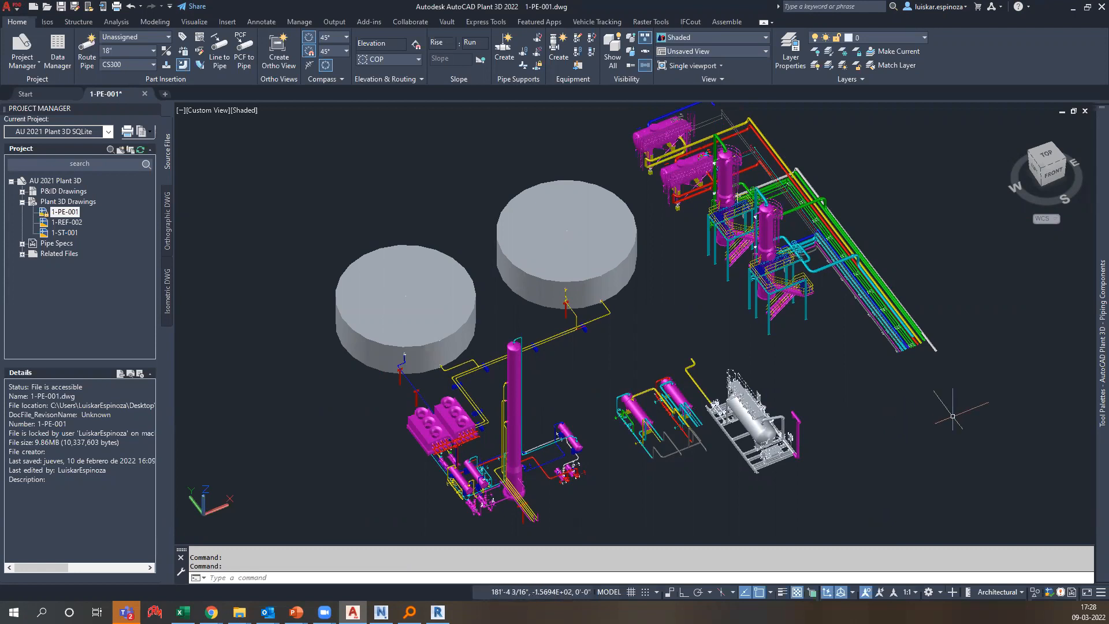
{"action": "type", "text": "NWCOUT"}
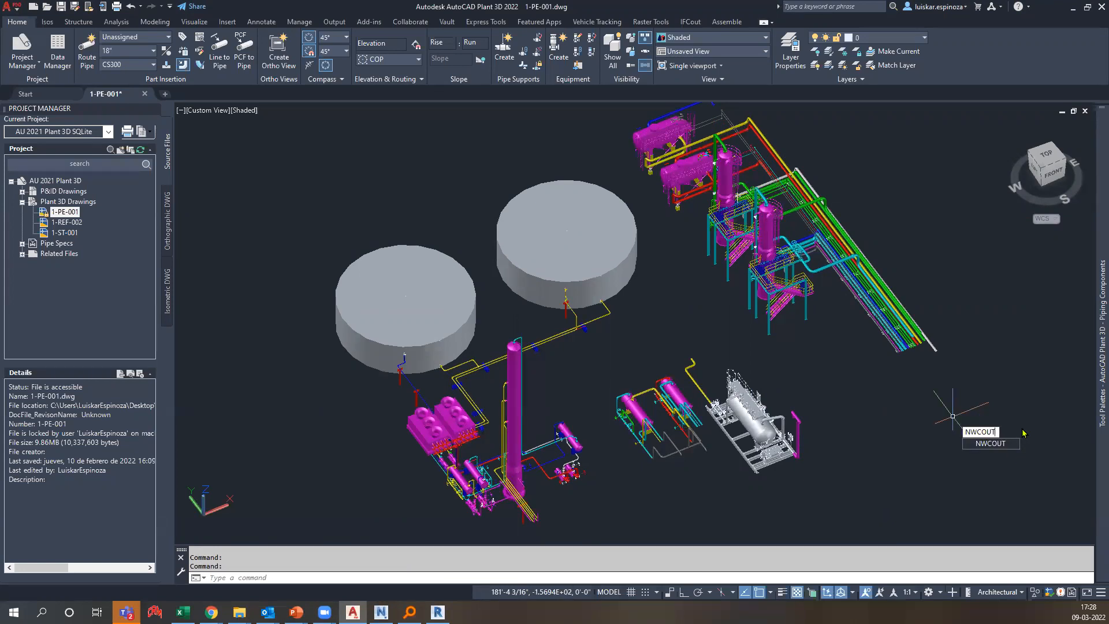
{"action": "mouse_move", "coordinate": [1021, 399]}
{"action": "left_mouse_down"}
{"action": "mouse_move", "coordinate": [1072, 403]}
{"action": "mouse_move", "coordinate": [974, 391]}
{"action": "left_mouse_up"}
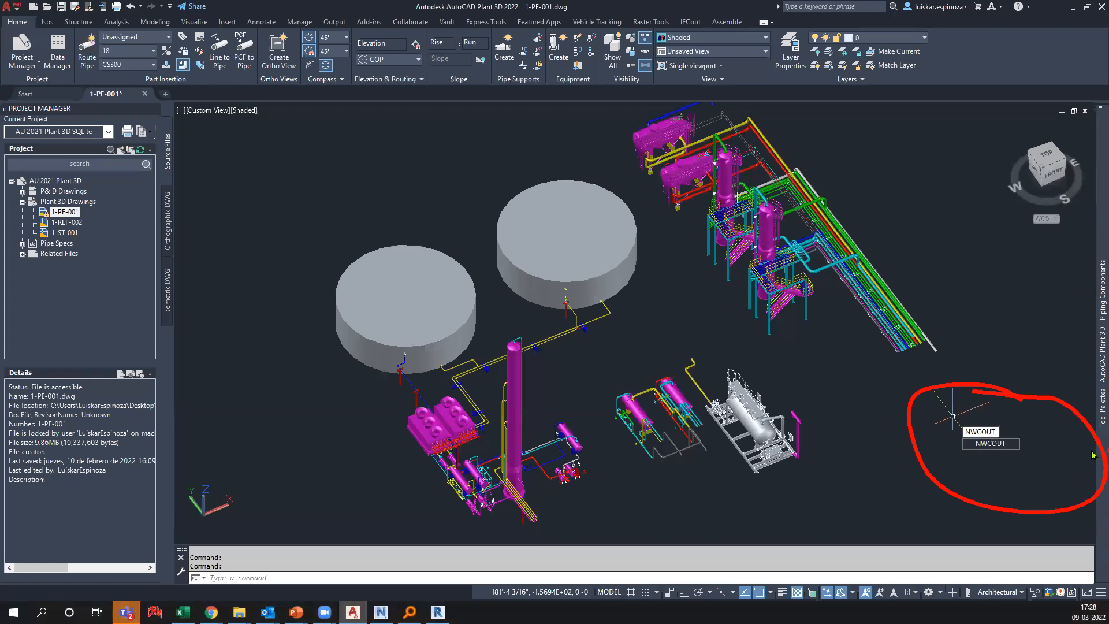
{"action": "key", "text": "Escape"}
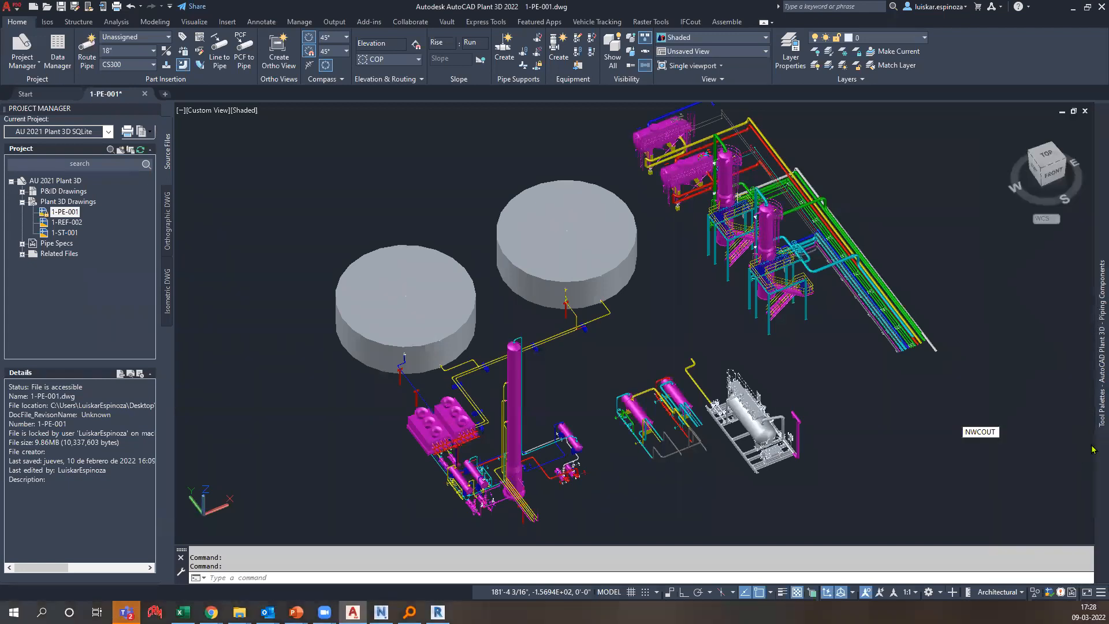
{"action": "mouse_move", "coordinate": [1092, 448]}
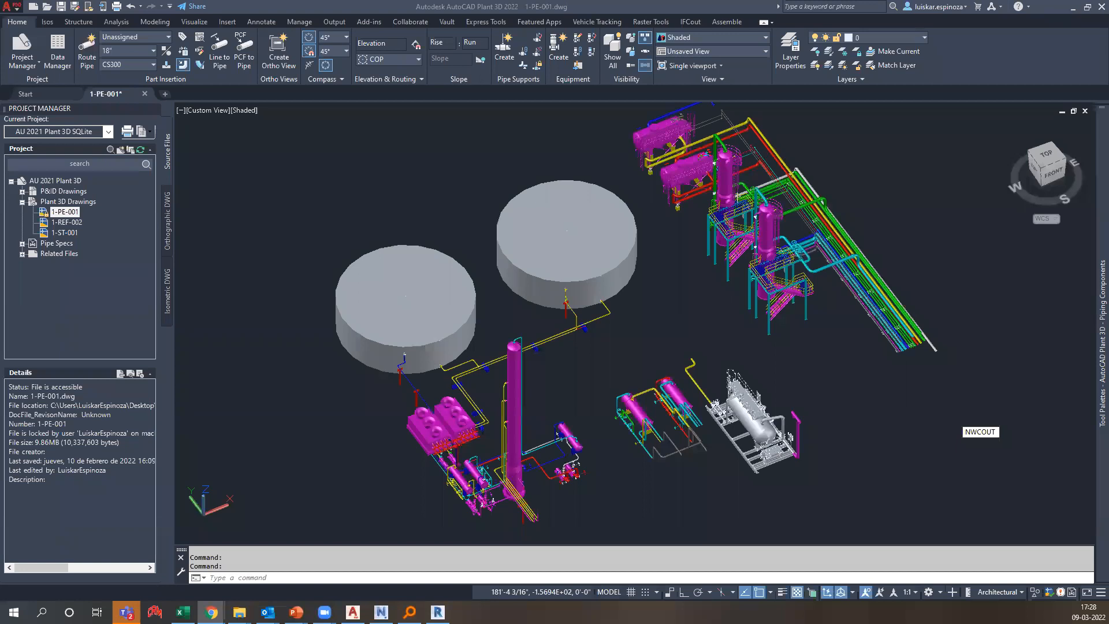
{"action": "type", "text": "navis"}
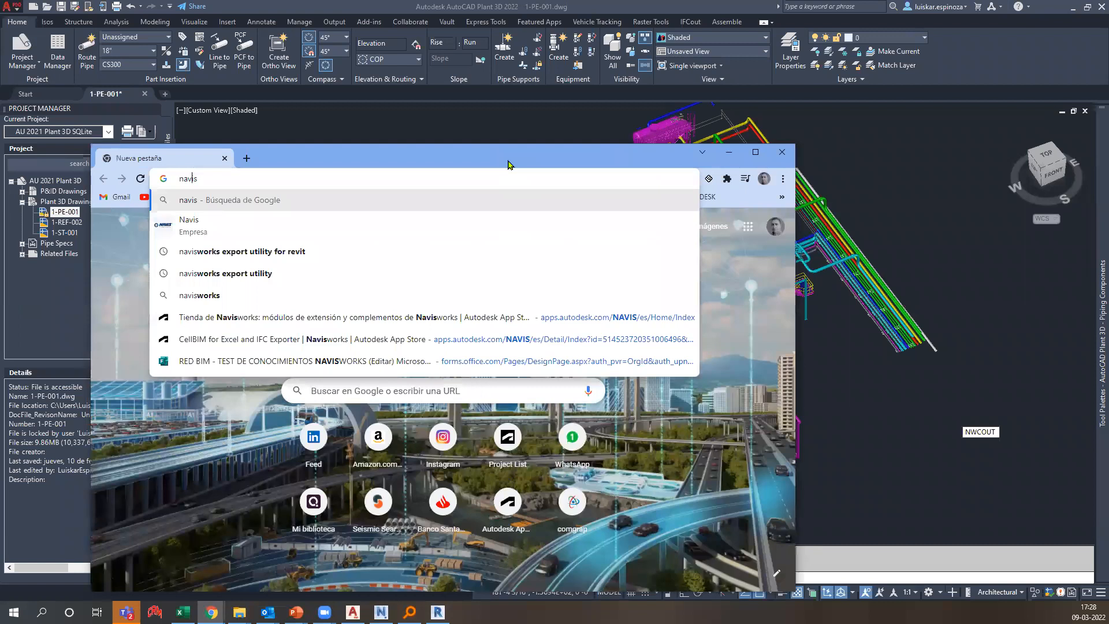
{"action": "type", "text": "<<¿"}
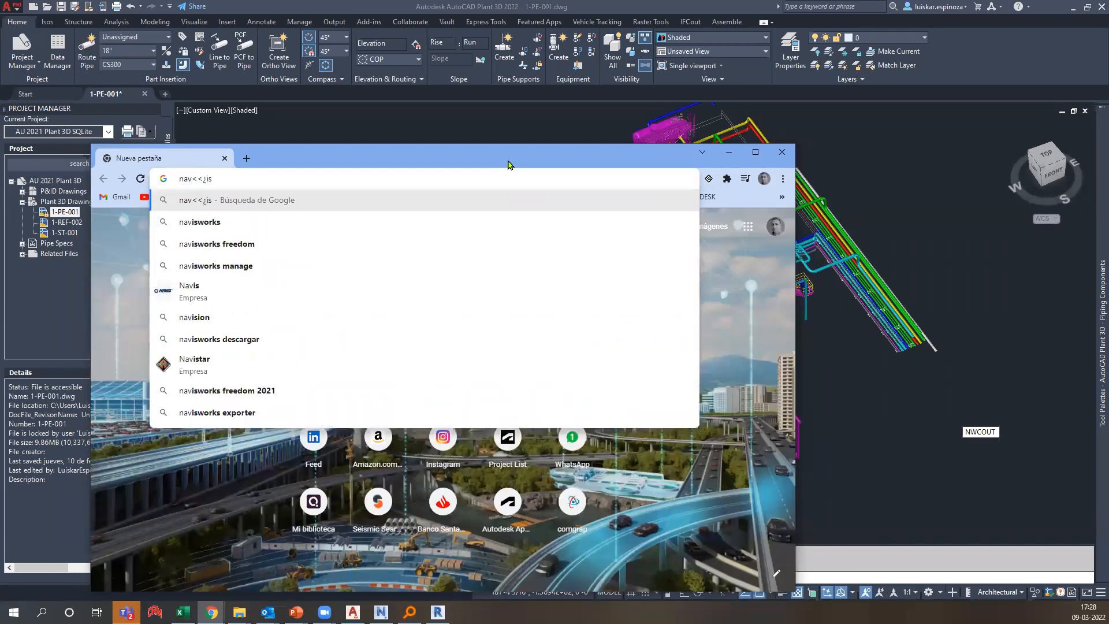
Search 'navisworks export utility' and open the NWC Export Utility page from Autodesk's article.
{"action": "key", "text": "BackSpace"}
{"action": "key", "text": "BackSpace"}
{"action": "key", "text": "BackSpace"}
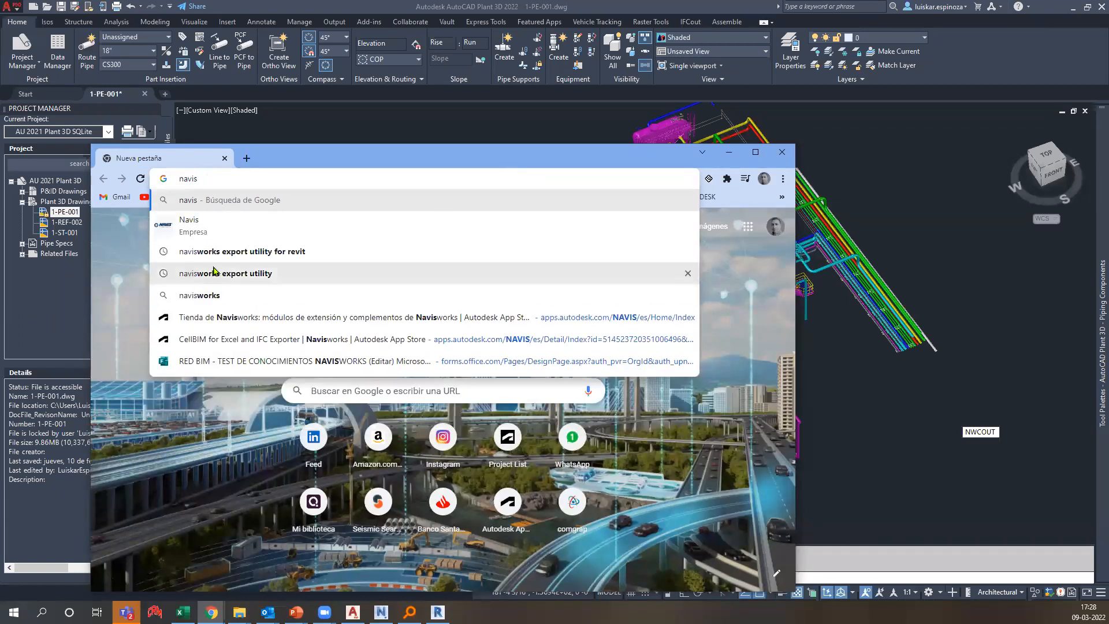
{"action": "left_click", "coordinate": [190, 270]}
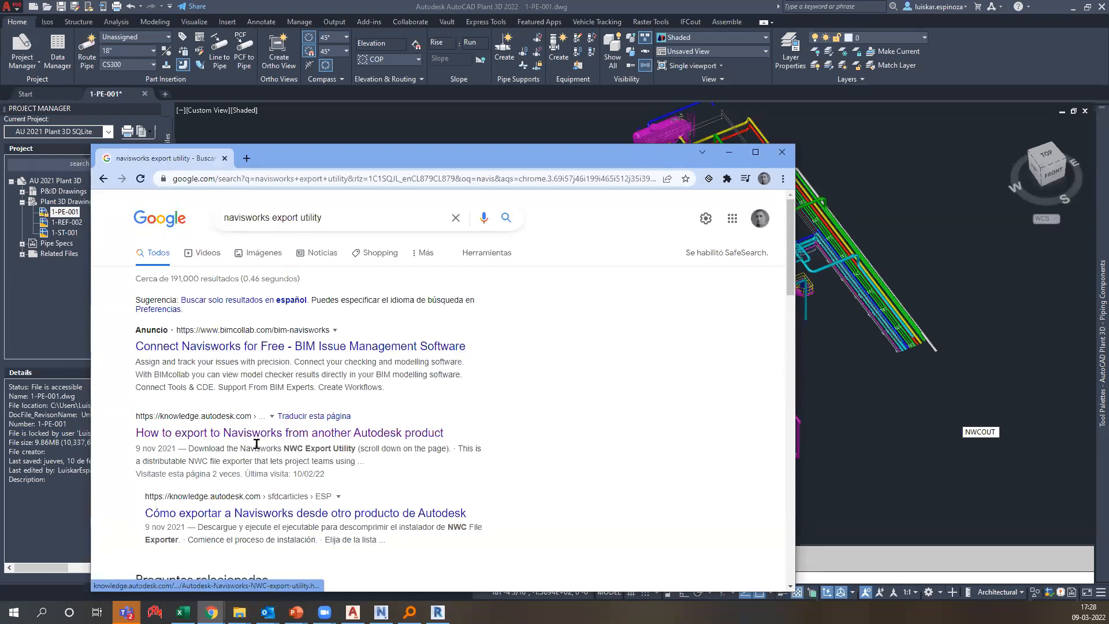
{"action": "scroll", "coordinate": [243, 428], "scroll_direction": "down", "scroll_amount": 1}
{"action": "left_click", "coordinate": [464, 453]}
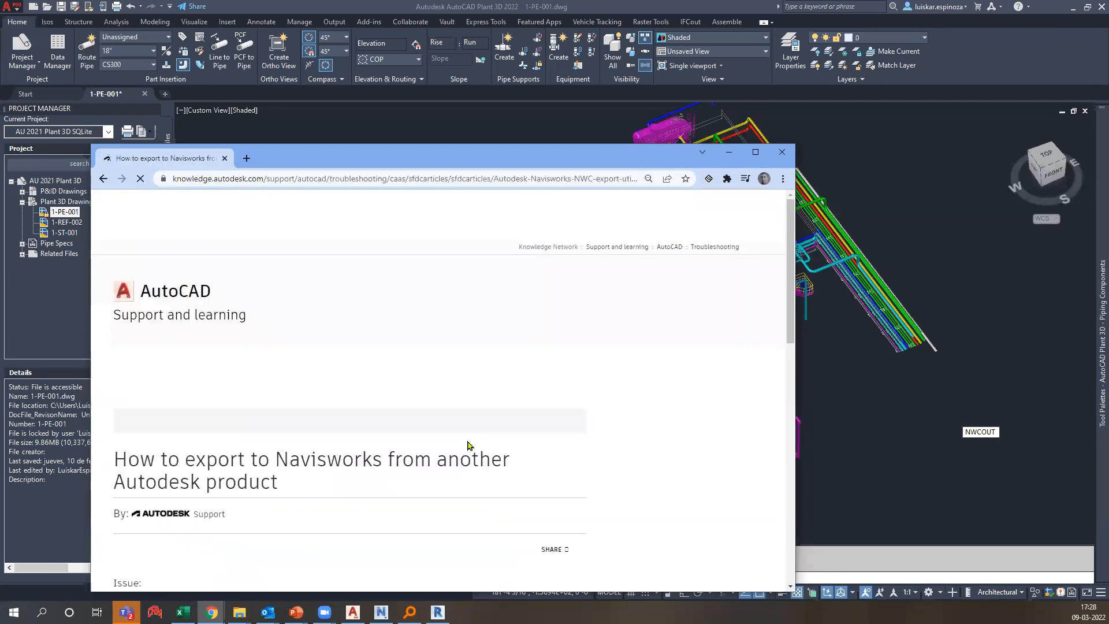
{"action": "scroll", "coordinate": [442, 446], "scroll_direction": "down", "scroll_amount": 5}
{"action": "scroll", "coordinate": [442, 446], "scroll_direction": "down", "scroll_amount": 5}
{"action": "scroll", "coordinate": [248, 359], "scroll_direction": "up", "scroll_amount": 5}
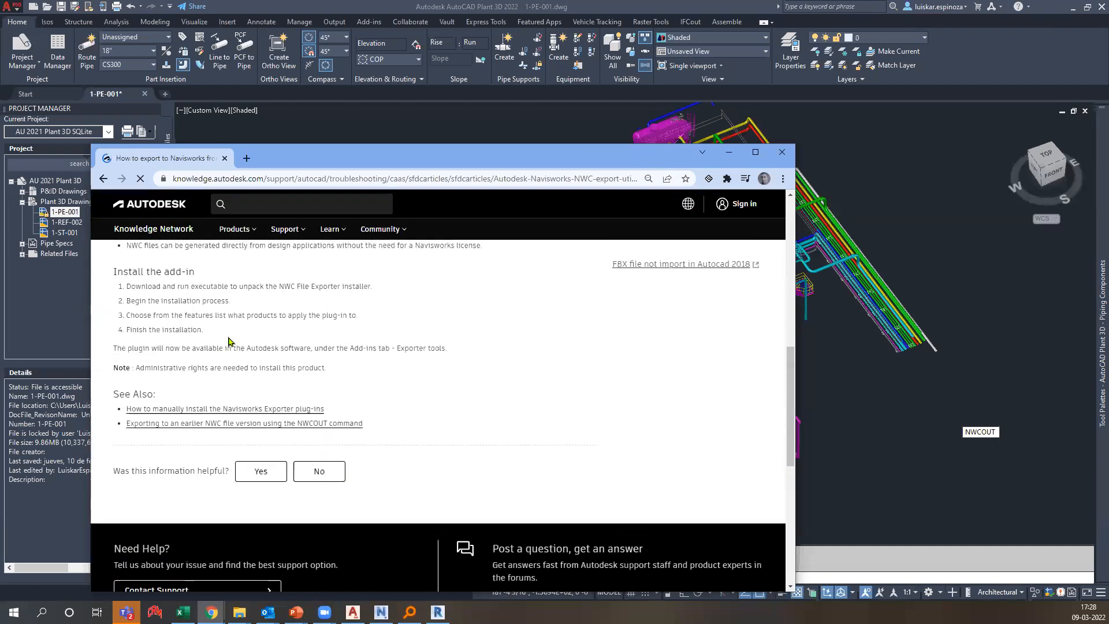
{"action": "left_click", "coordinate": [248, 355]}
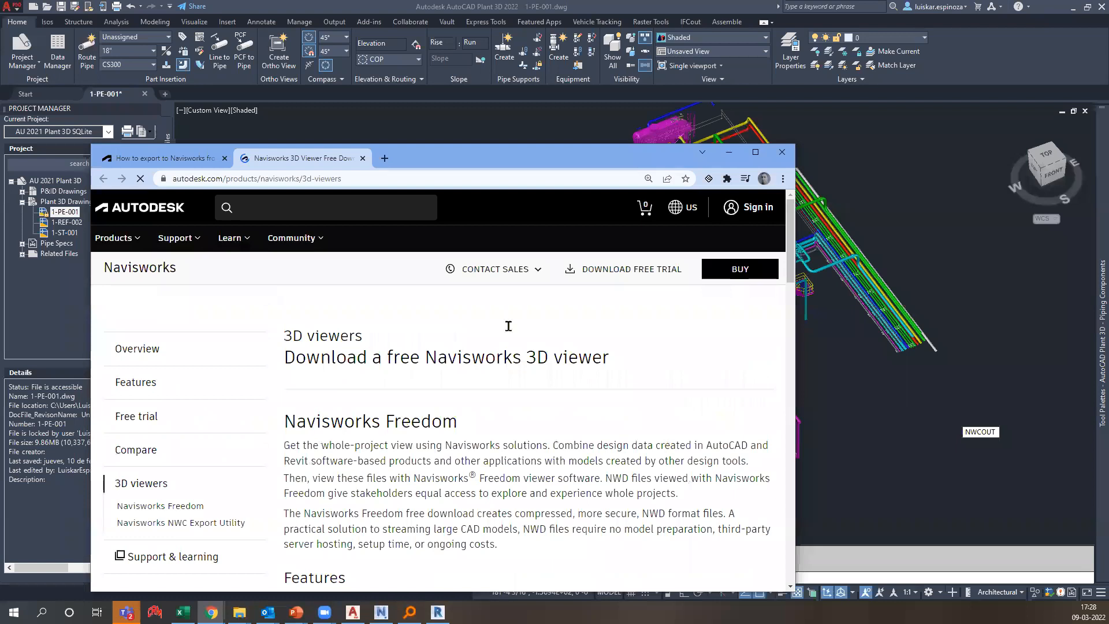
Scroll to the utility's Download section, note the supported products, then minimize Chrome.
{"action": "left_click", "coordinate": [729, 153]}
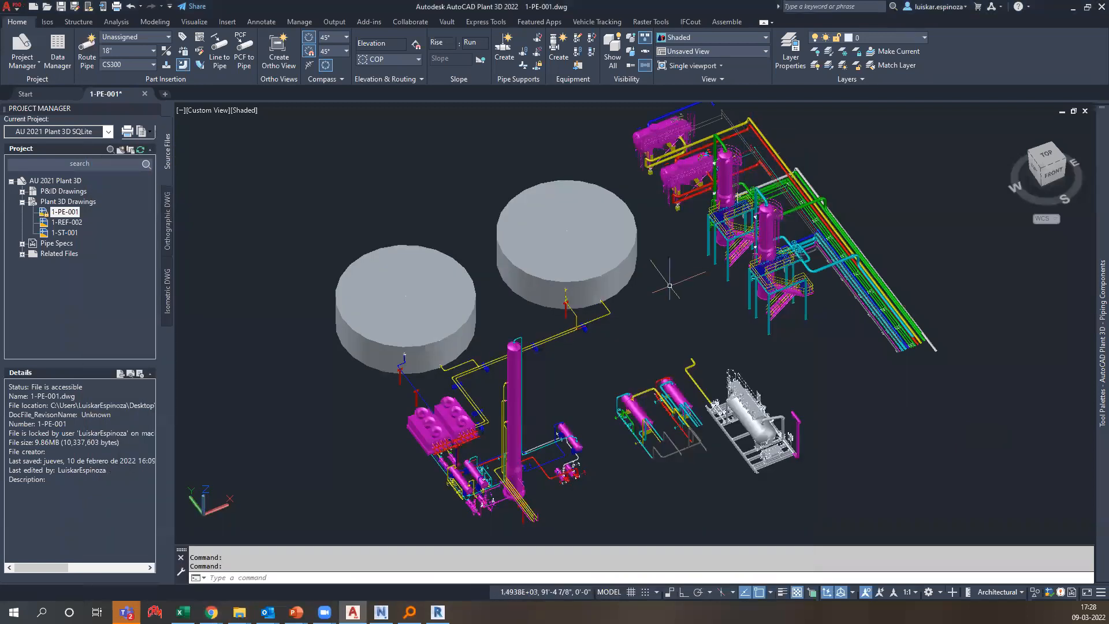
{"action": "key", "text": "alt+Tab"}
{"action": "scroll", "coordinate": [553, 366], "scroll_direction": "down", "scroll_amount": 4}
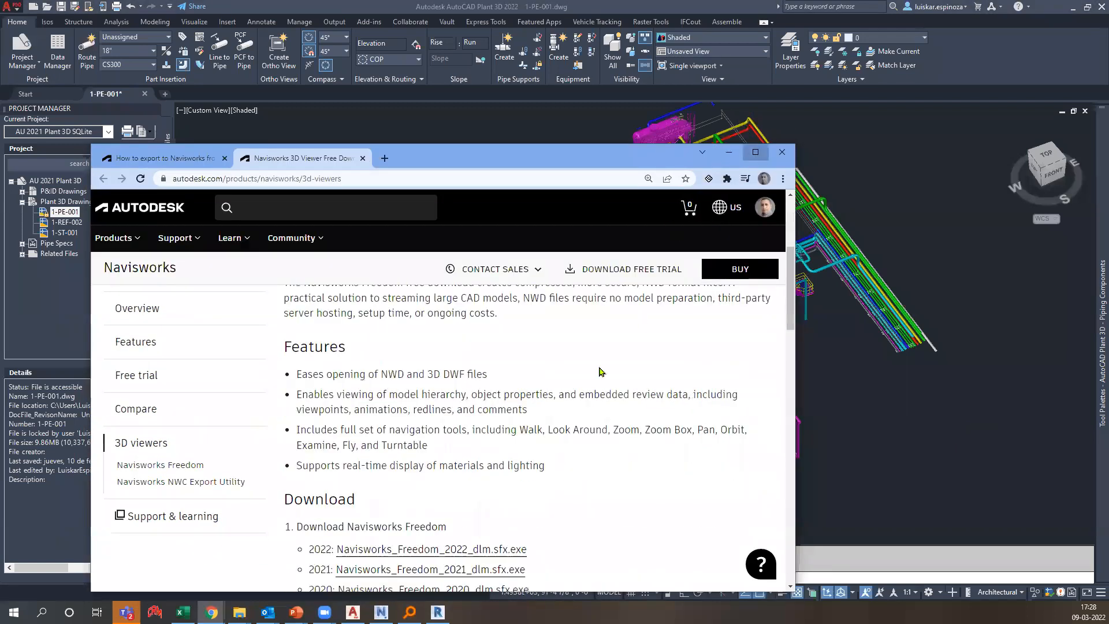
{"action": "key", "text": "super+Up"}
{"action": "scroll", "coordinate": [577, 404], "scroll_direction": "down", "scroll_amount": 7}
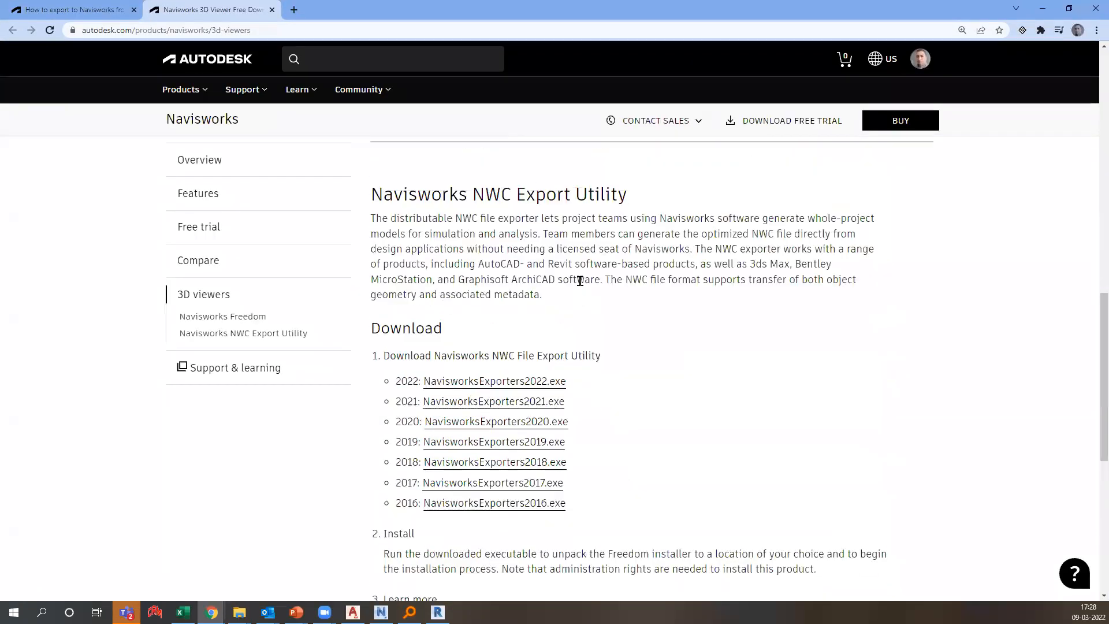
{"action": "left_click_drag", "start_coordinate": [563, 250], "coordinate": [812, 267]}
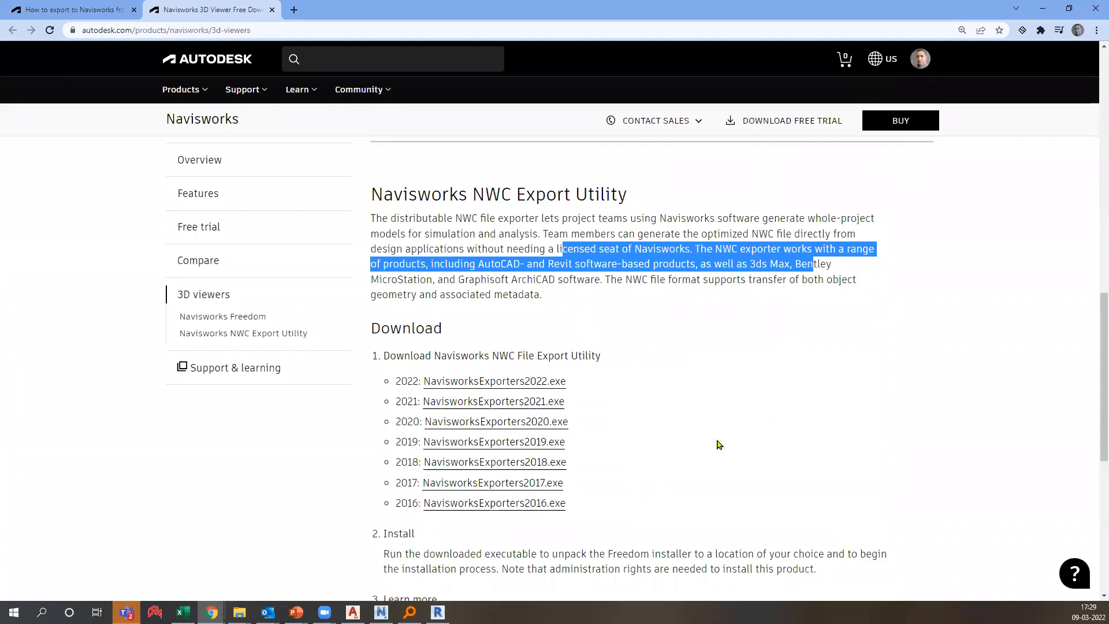
{"action": "left_click", "coordinate": [729, 289]}
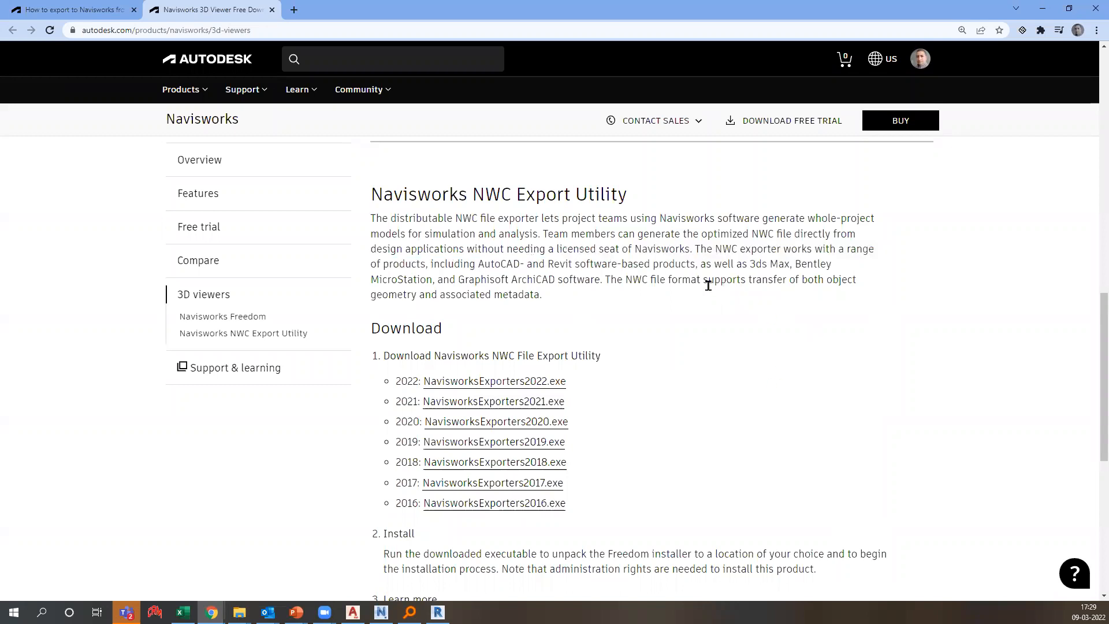
{"action": "left_click", "coordinate": [1043, 9]}
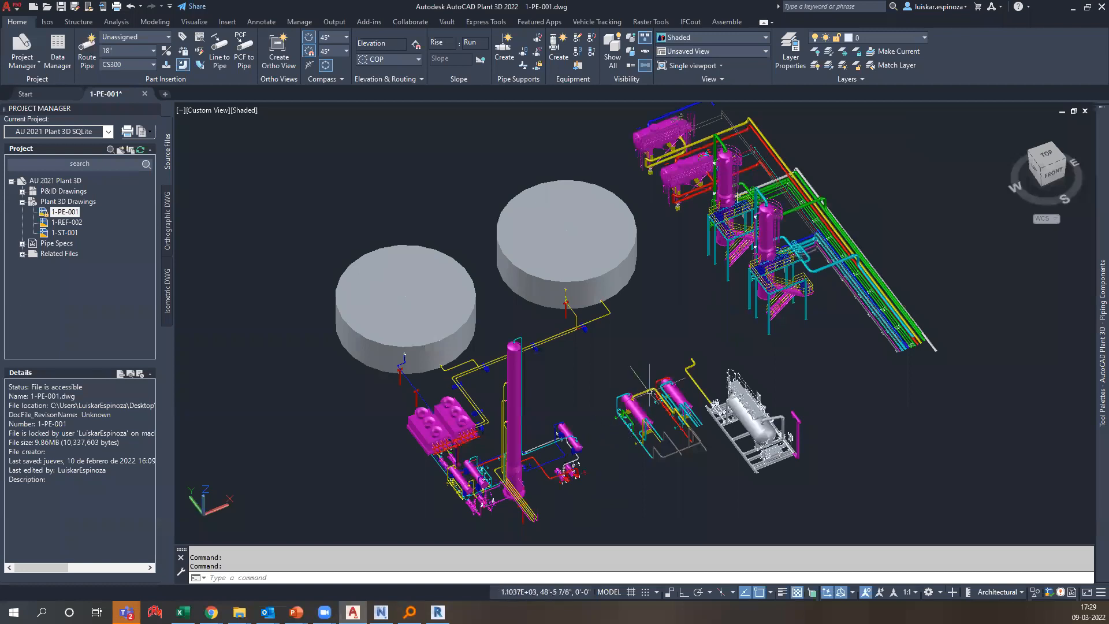
Enter NWCOUT, cancel it, then switch to Navisworks and select Proyecto ejemplo.nwc.
{"action": "type", "text": "nec"}
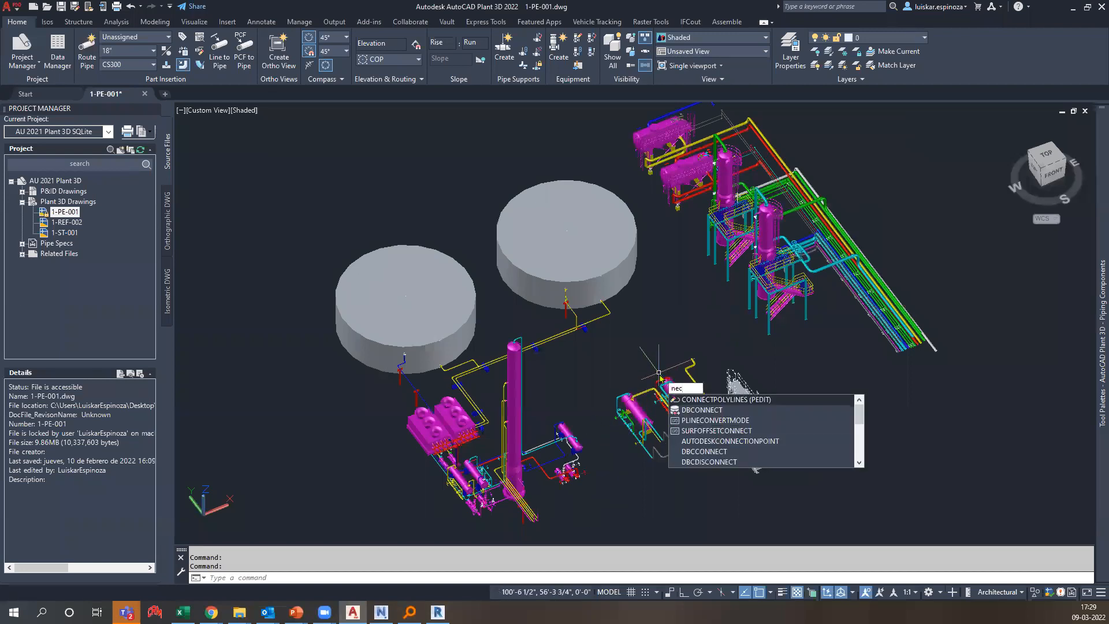
{"action": "key", "text": "BackSpace"}
{"action": "key", "text": "BackSpace"}
{"action": "key", "text": "BackSpace"}
{"action": "type", "text": "NWc"}
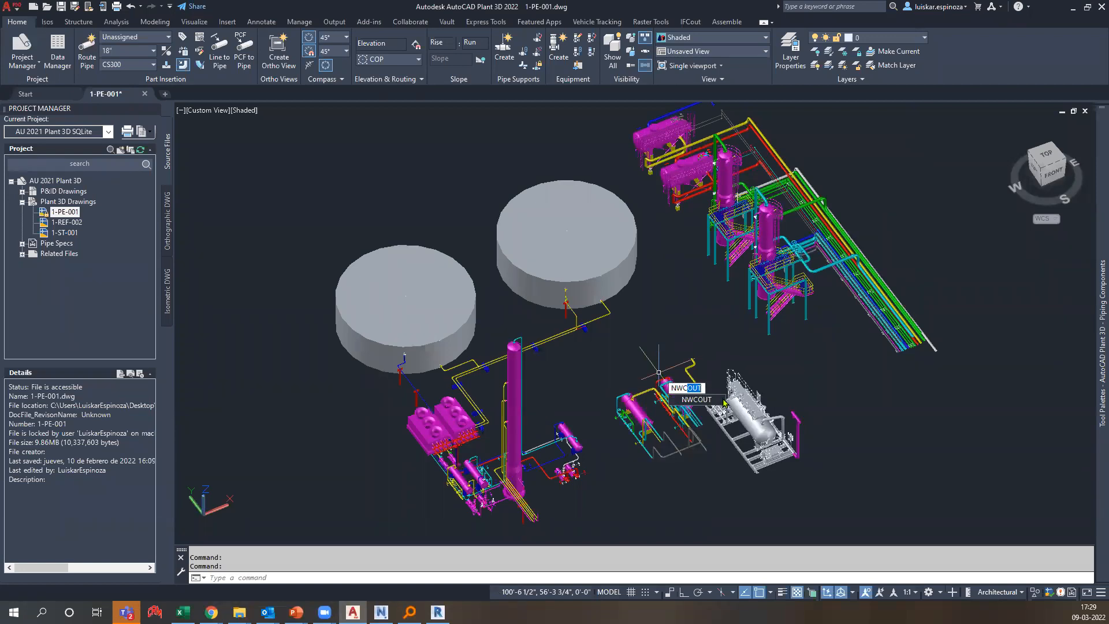
{"action": "key", "text": "Escape"}
{"action": "key", "text": "Escape"}
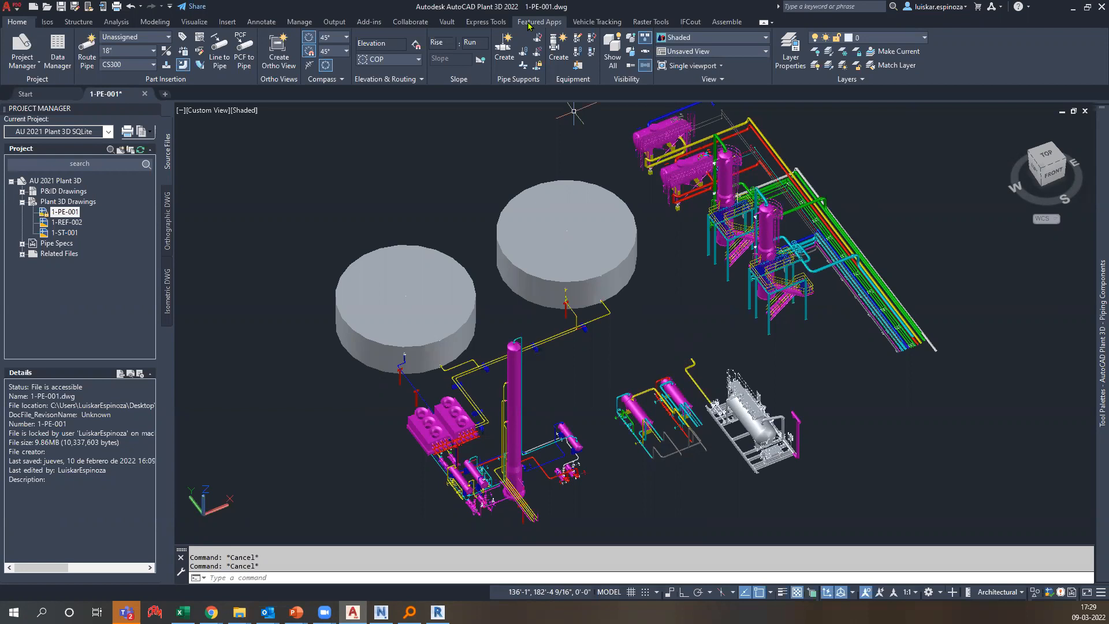
{"action": "left_click", "coordinate": [510, 229]}
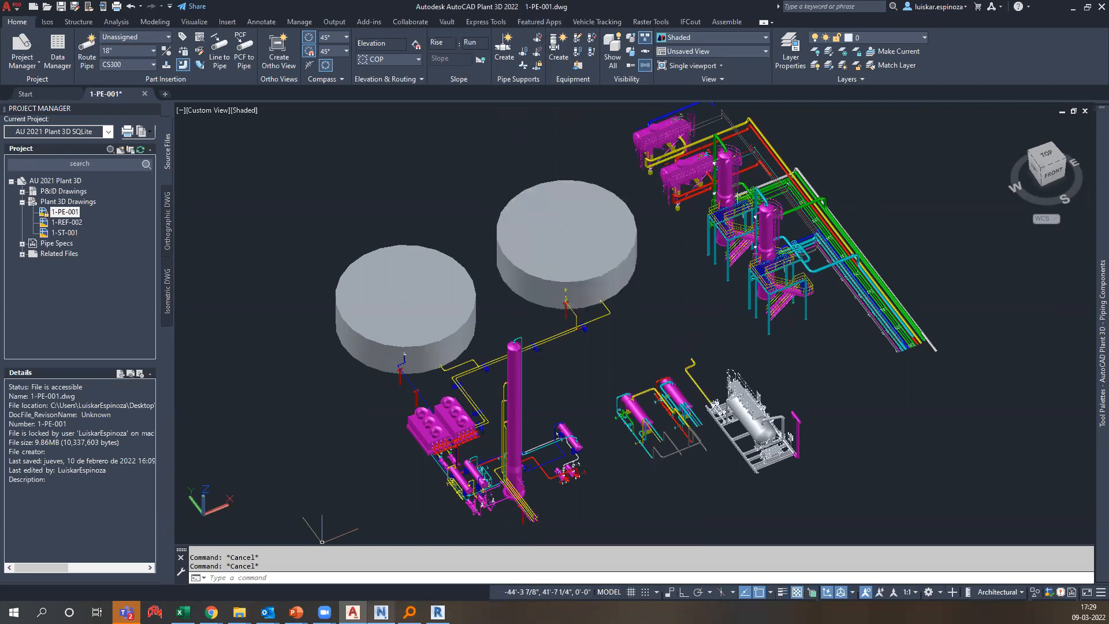
{"action": "left_click", "coordinate": [381, 611]}
{"action": "left_click", "coordinate": [91, 128]}
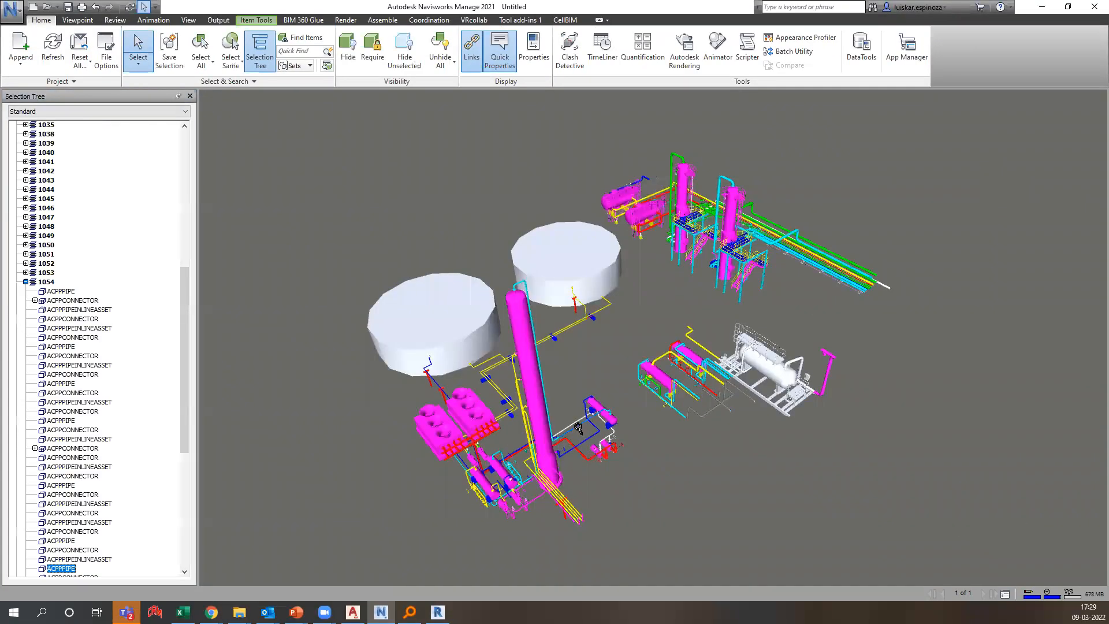
Inspect the picked pipe's Plant 3D properties, close that window, and collapse group 1054.
{"action": "scroll", "coordinate": [578, 427], "scroll_direction": "up", "scroll_amount": 3}
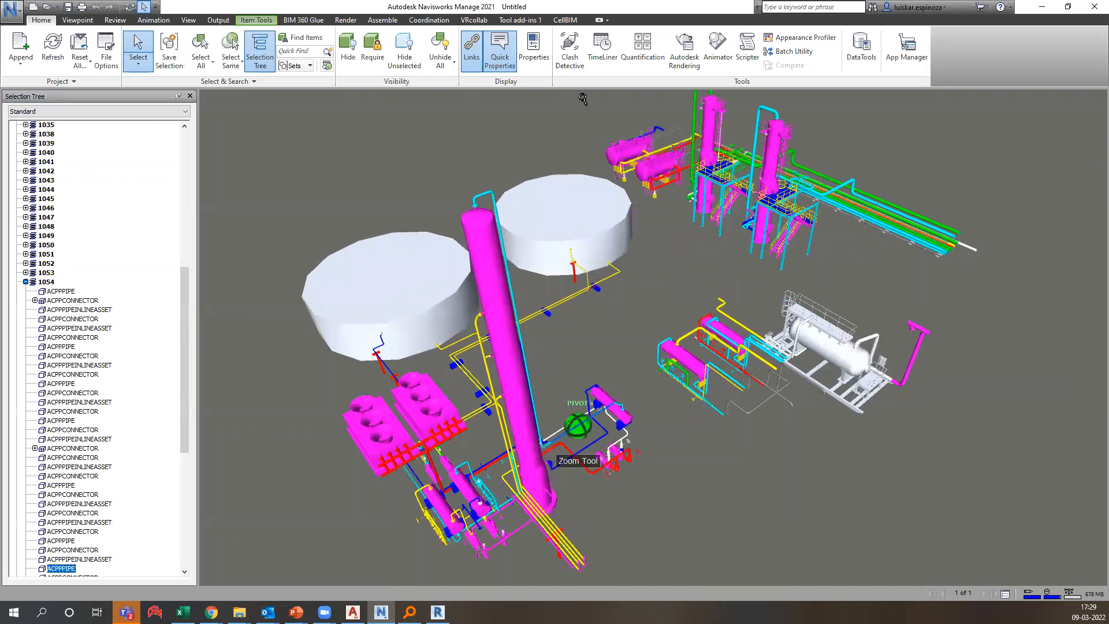
{"action": "scroll", "coordinate": [583, 99], "scroll_direction": "up", "scroll_amount": 2}
{"action": "left_click", "coordinate": [745, 164]}
{"action": "left_click", "coordinate": [777, 164]}
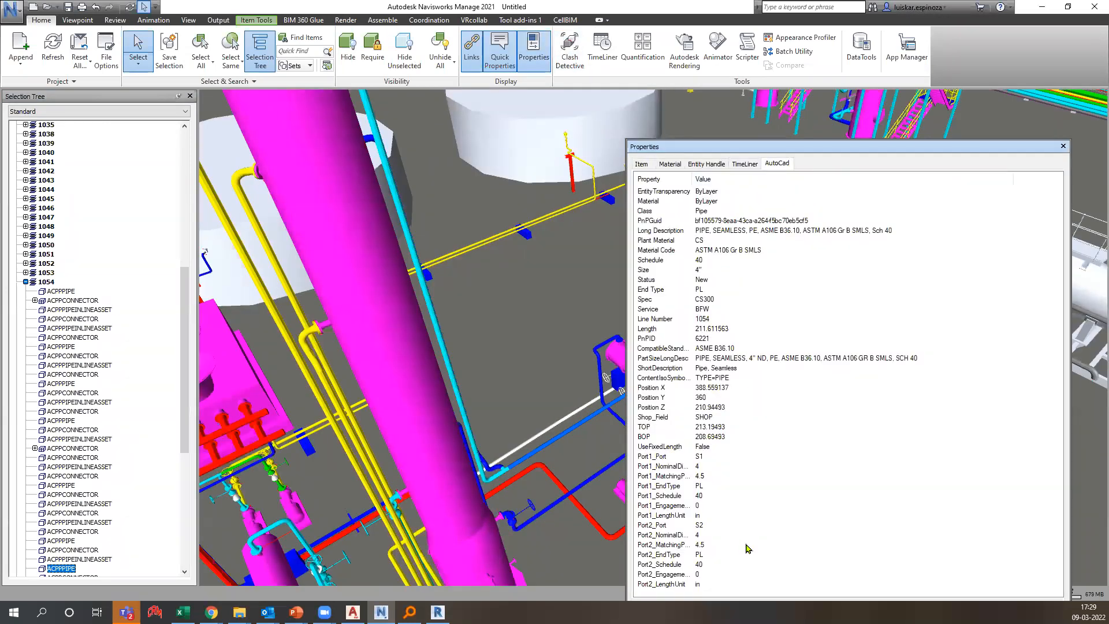
{"action": "left_click_drag", "start_coordinate": [634, 184], "coordinate": [948, 604]}
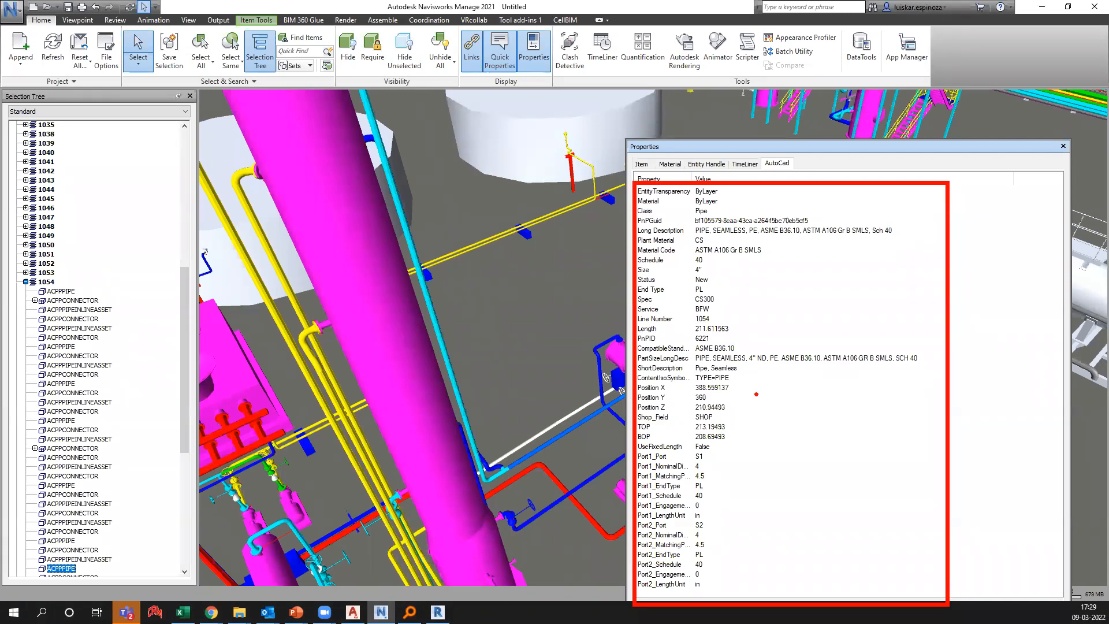
{"action": "key", "text": "Escape"}
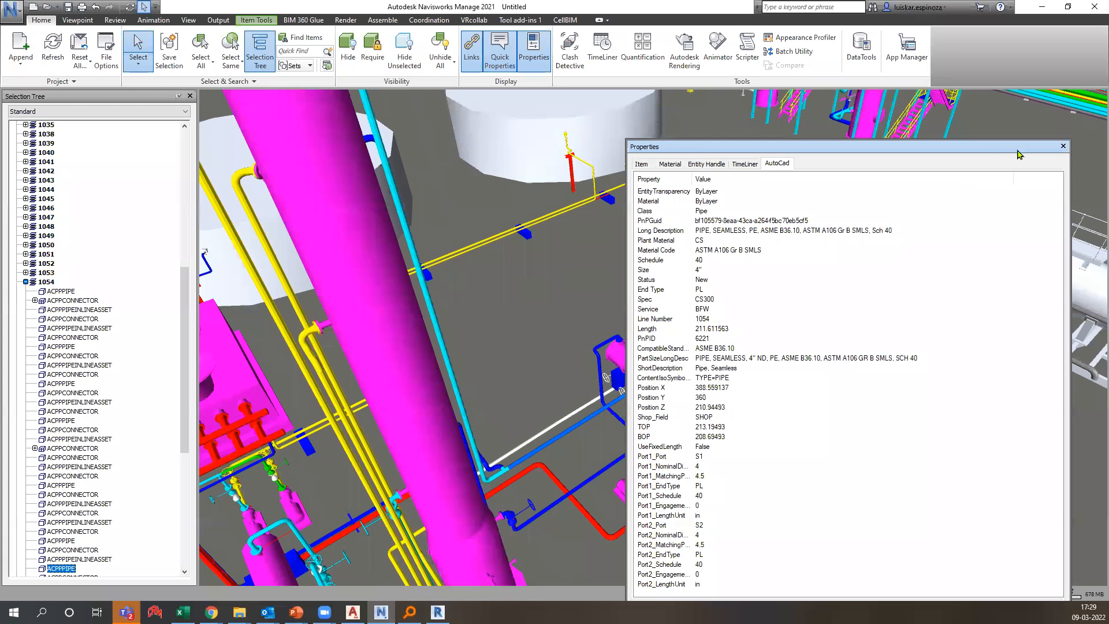
{"action": "left_click", "coordinate": [1064, 147]}
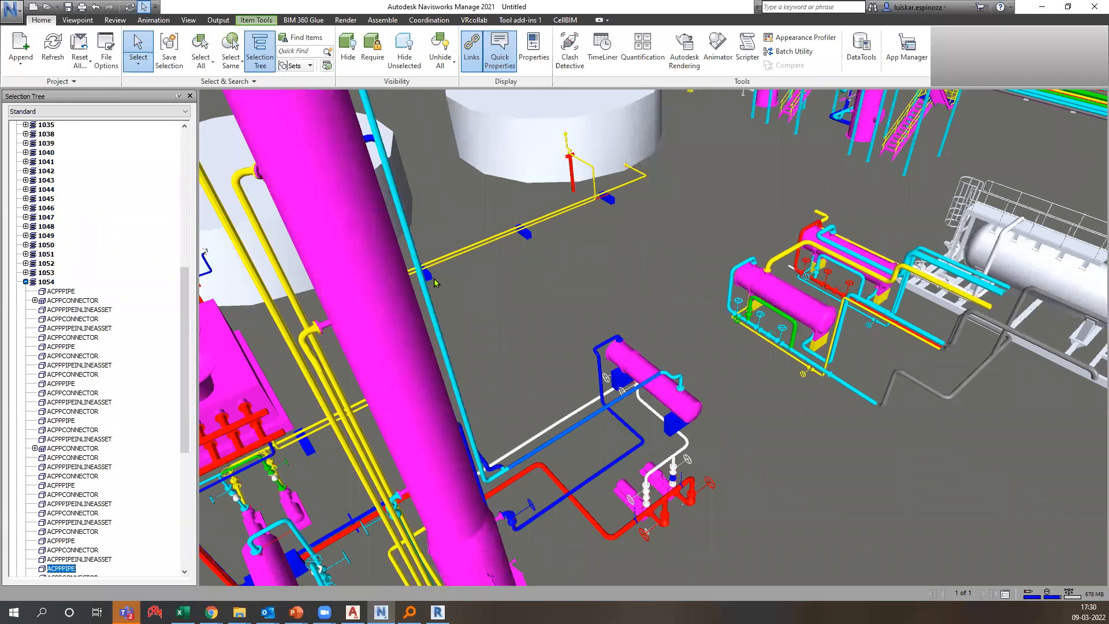
{"action": "left_click", "coordinate": [26, 282]}
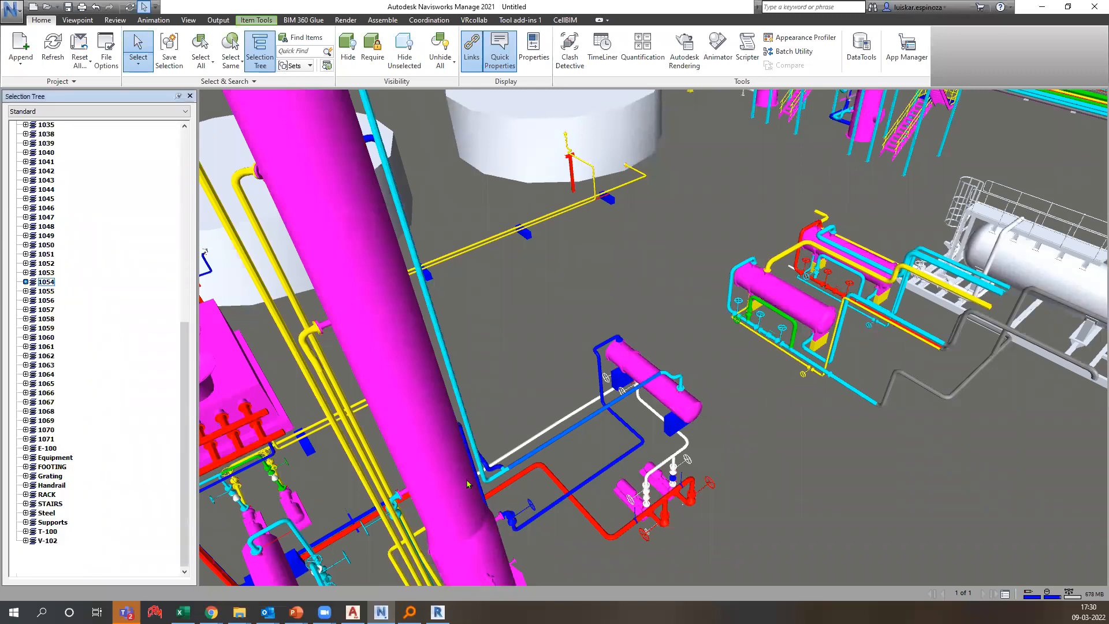
Zoom out to the whole plant model, check Export > IFC, then switch to the App Store in Chrome.
{"action": "scroll", "coordinate": [718, 471], "scroll_direction": "down", "scroll_amount": 5}
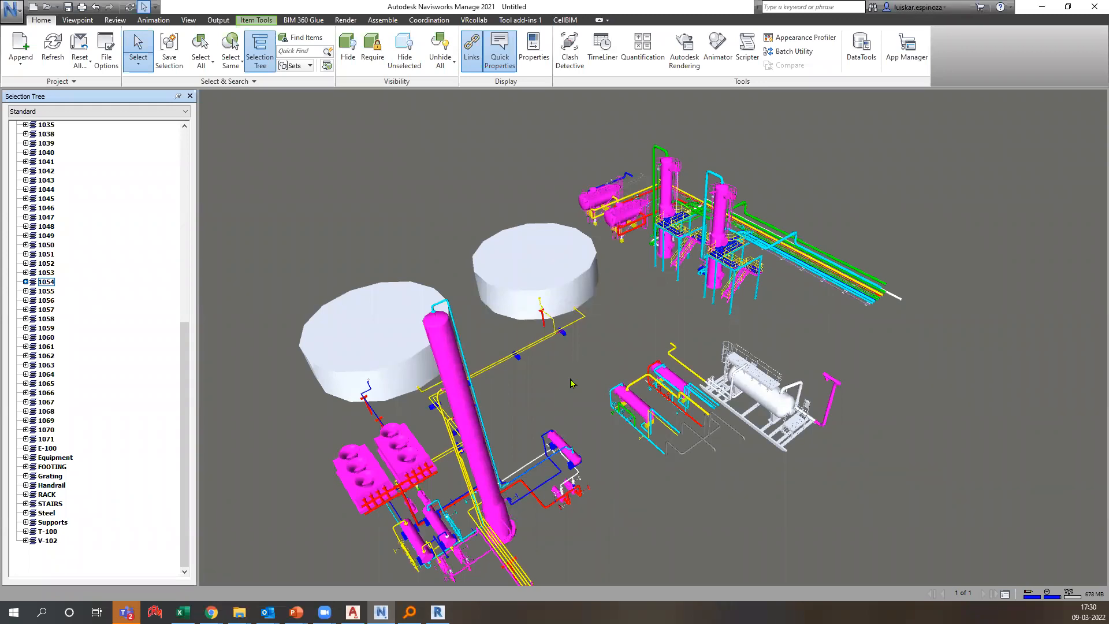
{"action": "left_click", "coordinate": [11, 9]}
{"action": "mouse_move", "coordinate": [60, 148]}
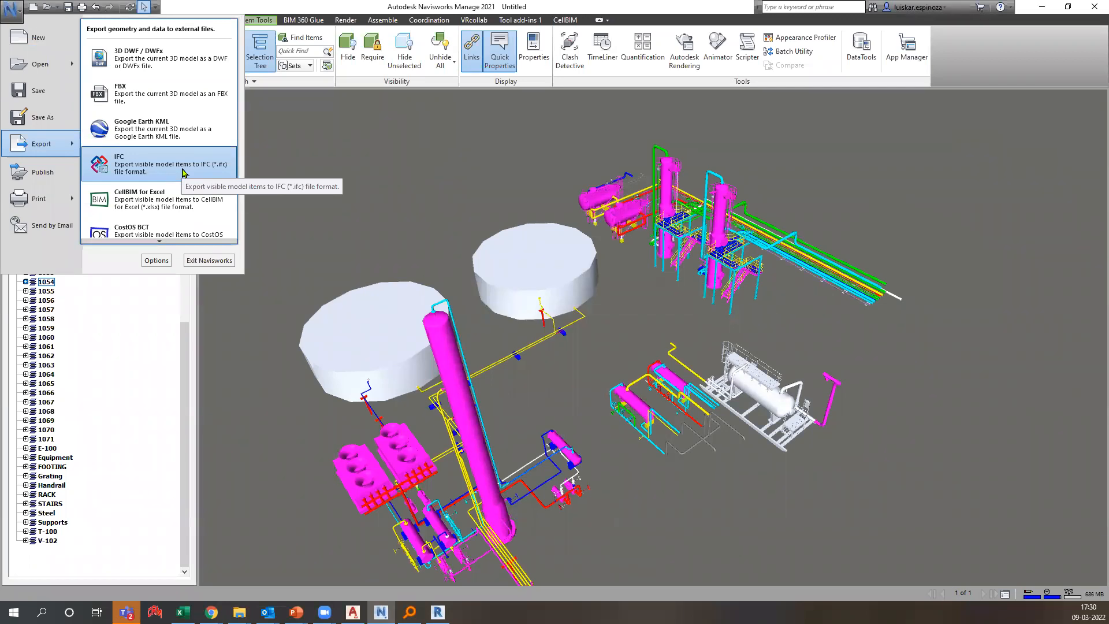
{"action": "left_click", "coordinate": [212, 612]}
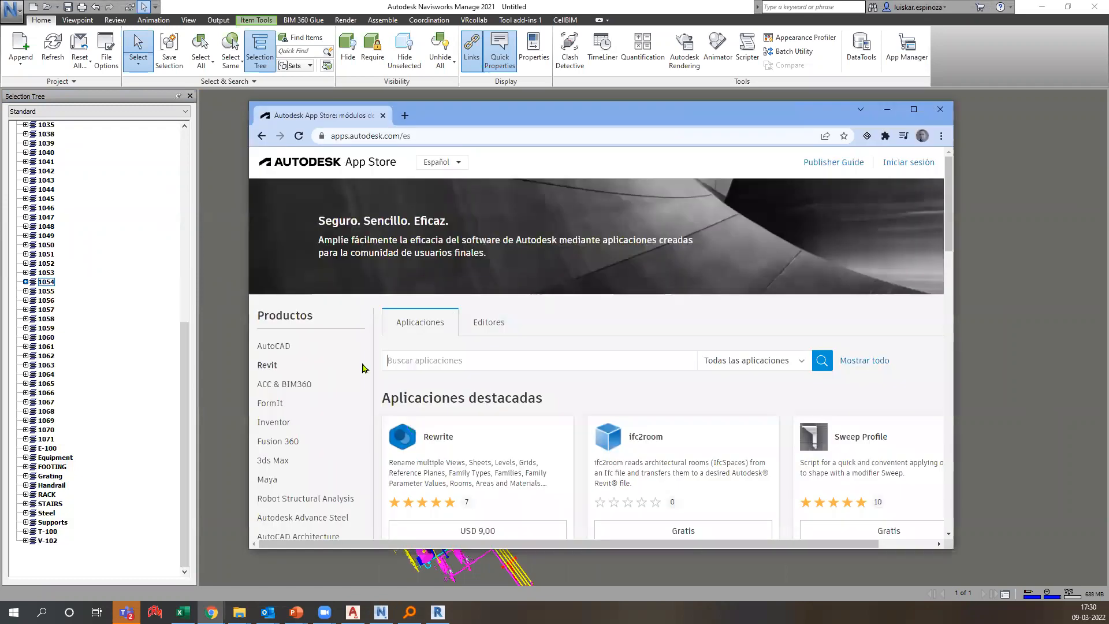
Filter the Autodesk App Store to Navisworks apps and browse the popular apps.
{"action": "scroll", "coordinate": [299, 410], "scroll_direction": "down", "scroll_amount": 5}
{"action": "left_click", "coordinate": [299, 405]}
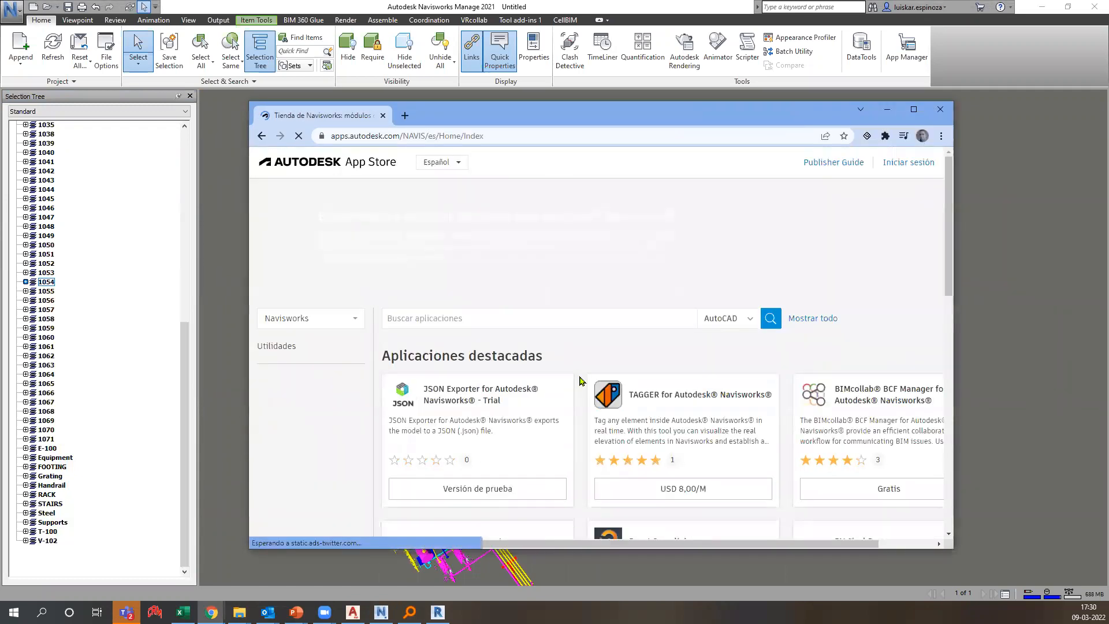
{"action": "scroll", "coordinate": [751, 383], "scroll_direction": "down", "scroll_amount": 6}
{"action": "scroll", "coordinate": [749, 383], "scroll_direction": "up", "scroll_amount": 2}
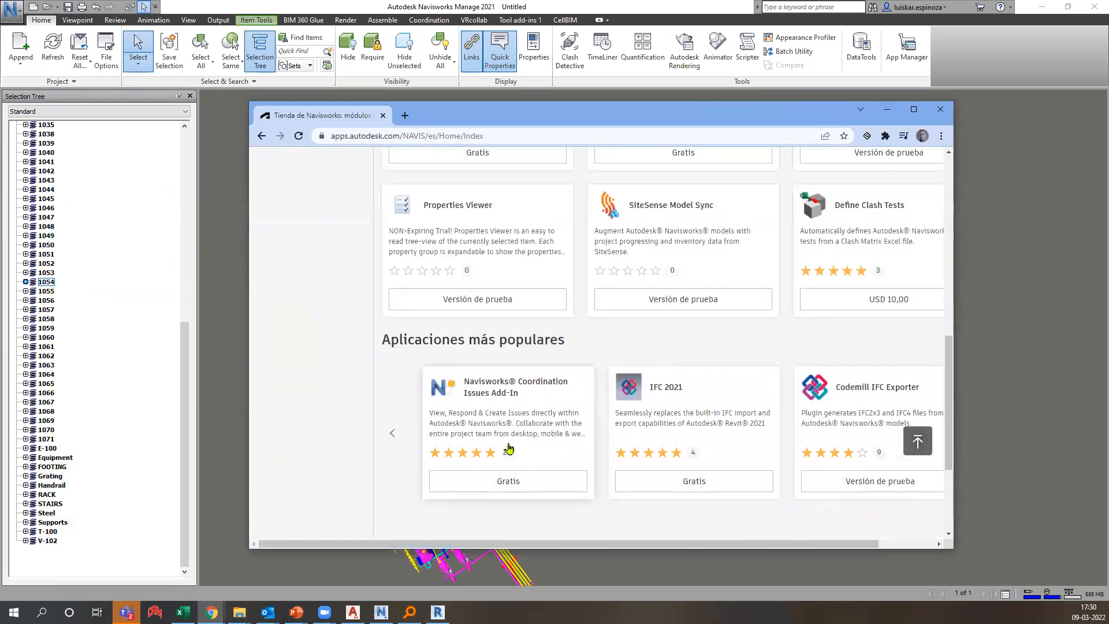
{"action": "scroll", "coordinate": [893, 490], "scroll_direction": "right", "scroll_amount": 2}
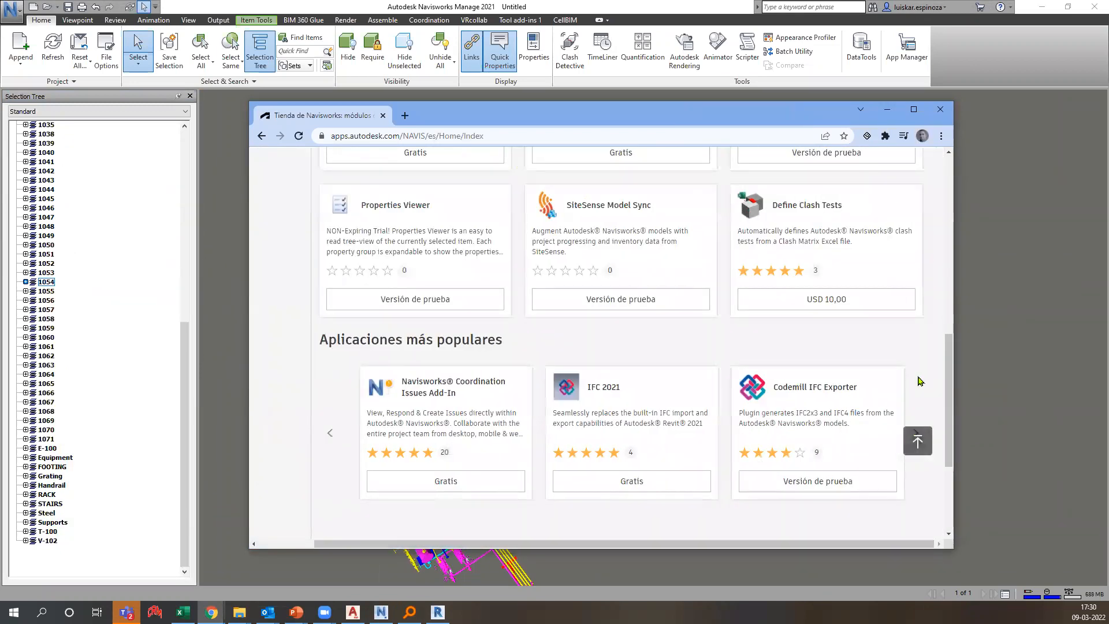
{"action": "scroll", "coordinate": [917, 384], "scroll_direction": "down", "scroll_amount": 3}
Open the free CellBIM for Excel and IFC Exporter page and maximize the browser window.
{"action": "left_click", "coordinate": [916, 260]}
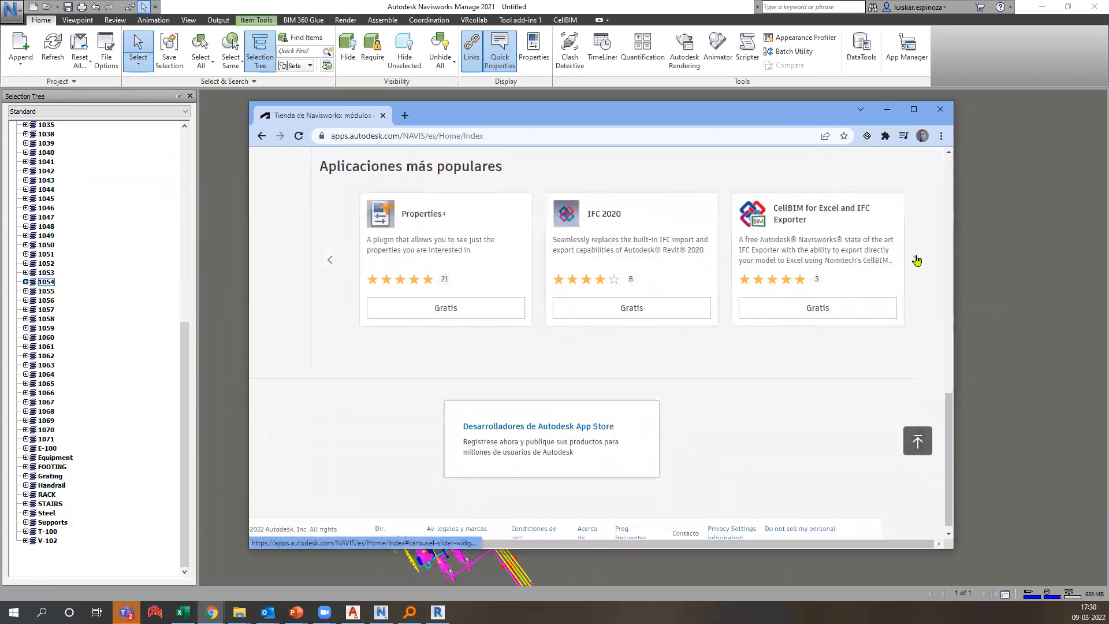
{"action": "left_click", "coordinate": [890, 311]}
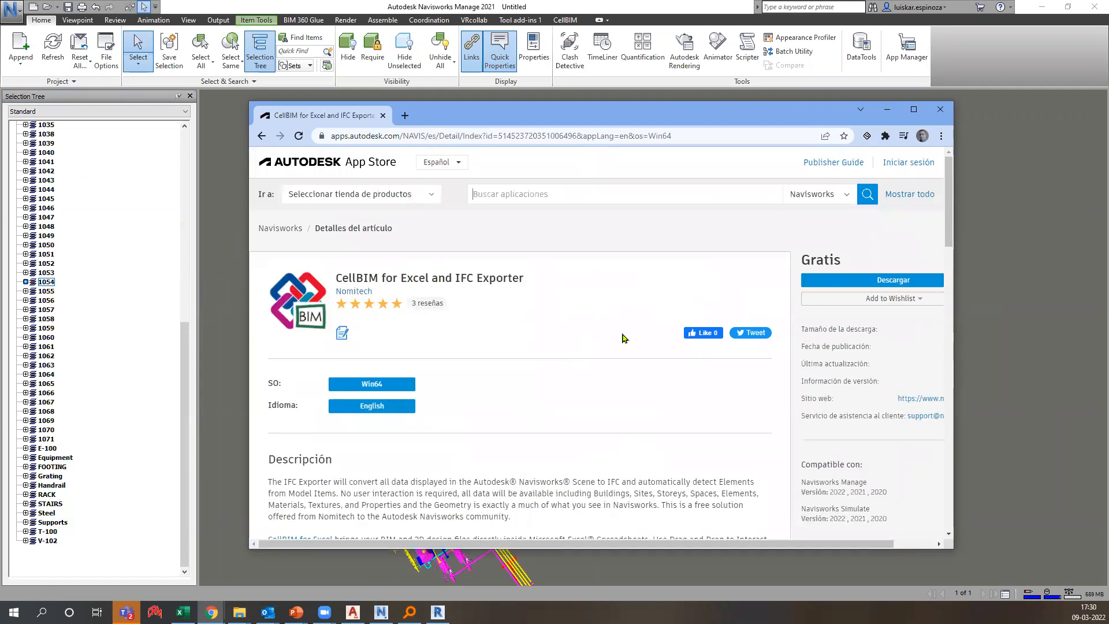
{"action": "left_click", "coordinate": [913, 109]}
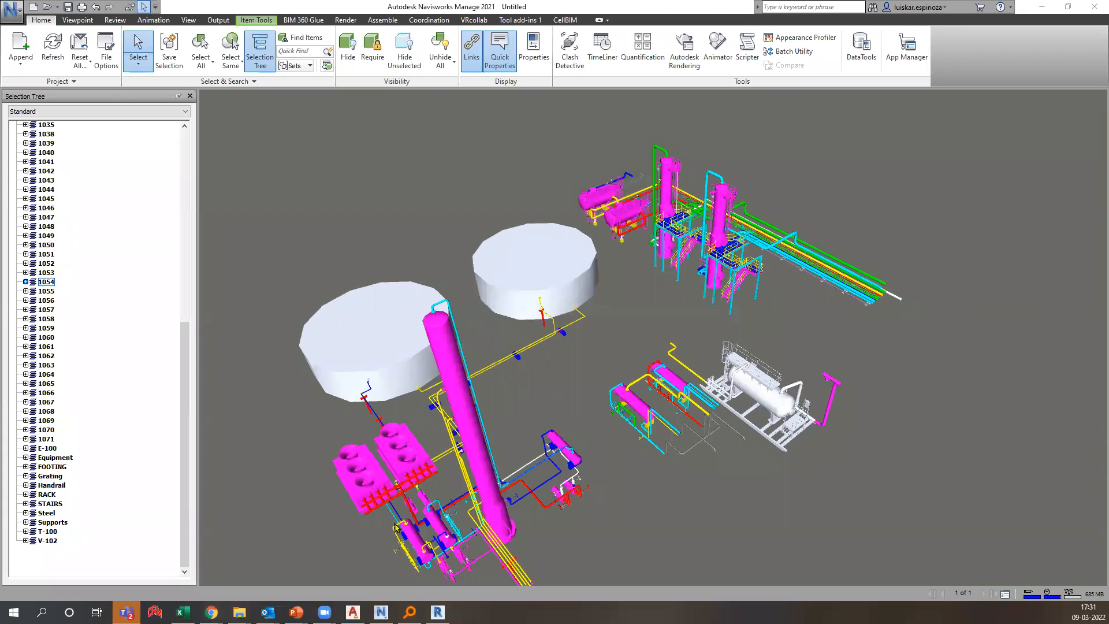
Export the Navisworks plant model through Export > IFC to proyecto ejemplo.ifc.
{"action": "key", "text": "ctrl+2"}
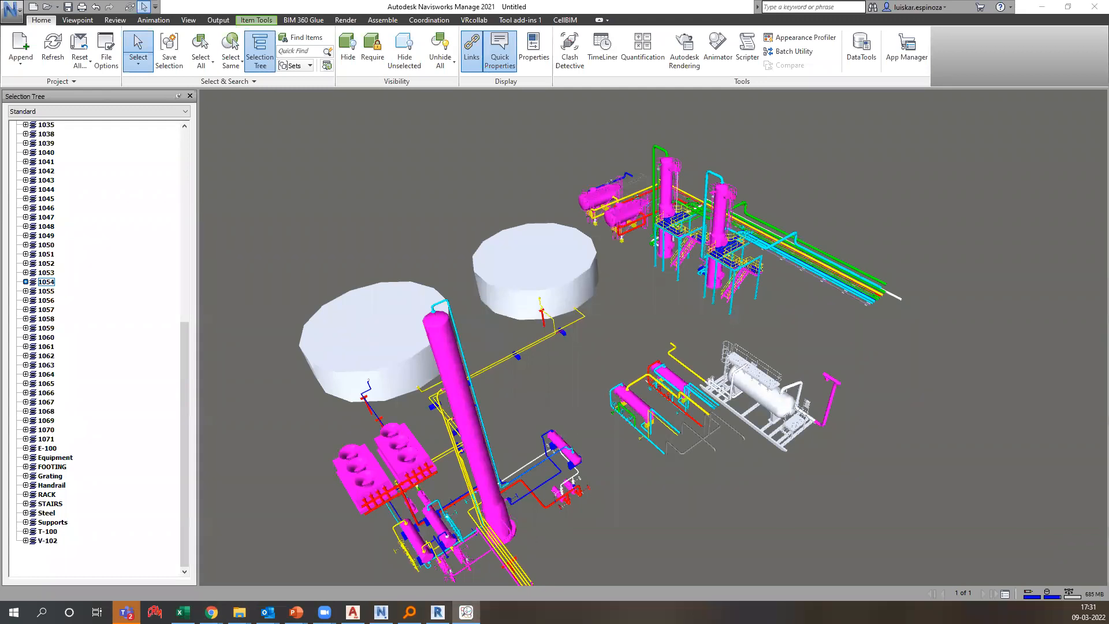
{"action": "left_click", "coordinate": [10, 8]}
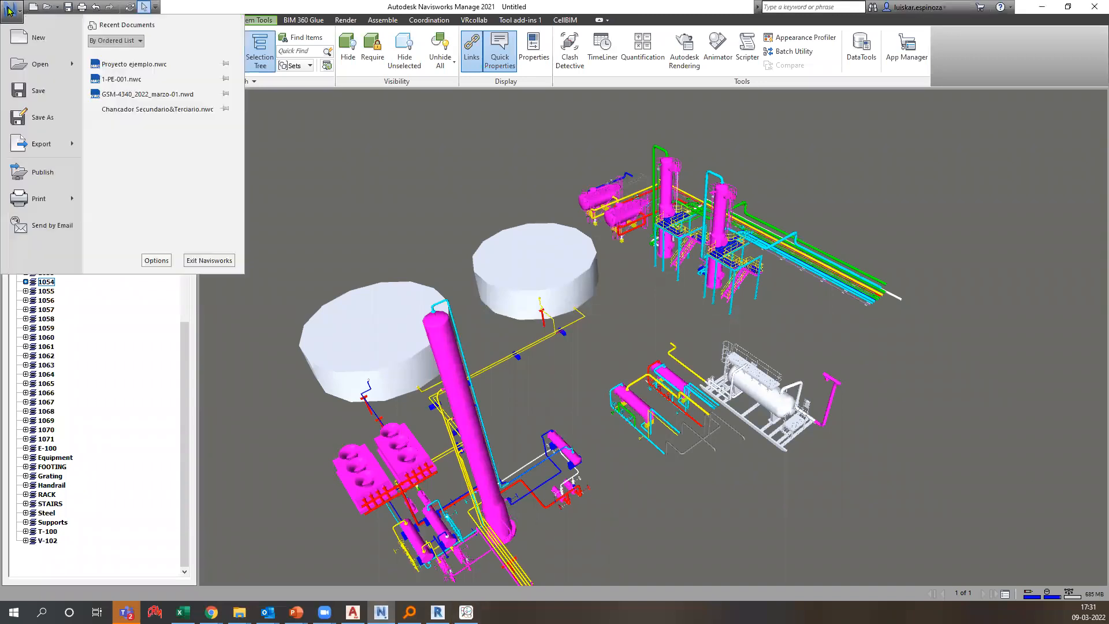
{"action": "mouse_move", "coordinate": [50, 145]}
{"action": "left_click", "coordinate": [147, 154]}
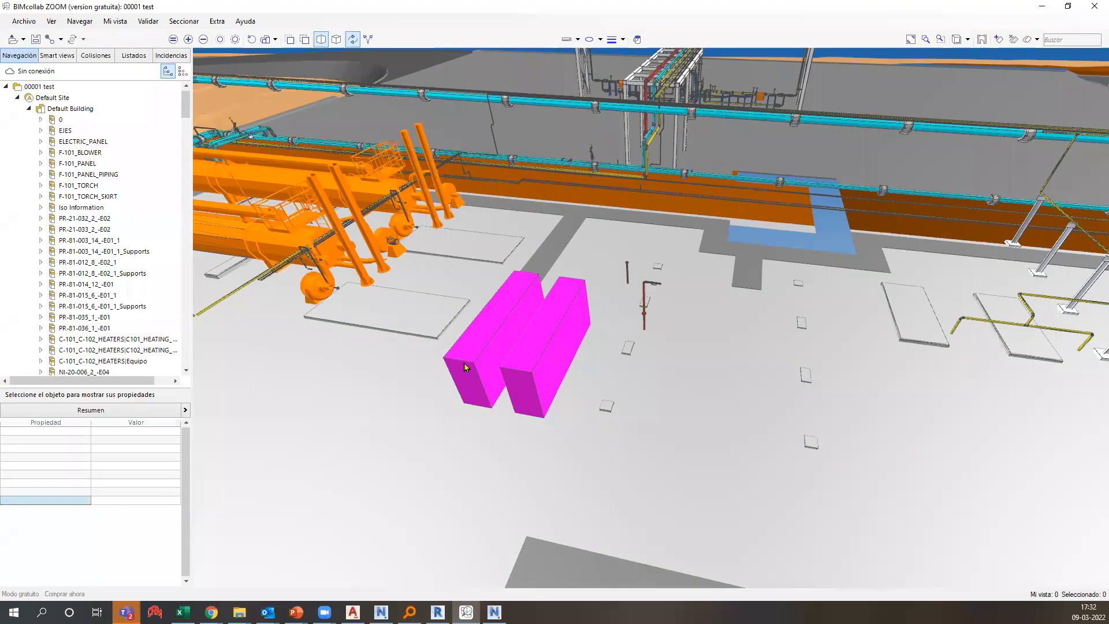
Pan and zoom the BIMcollab ZOOM view onto the cyan pipes beside the orange tanks.
{"action": "middle_click_drag", "start_coordinate": [465, 367], "coordinate": [638, 508]}
{"action": "scroll", "coordinate": [306, 303], "scroll_direction": "up", "scroll_amount": 4}
{"action": "middle_click_drag", "start_coordinate": [306, 304], "coordinate": [668, 398]}
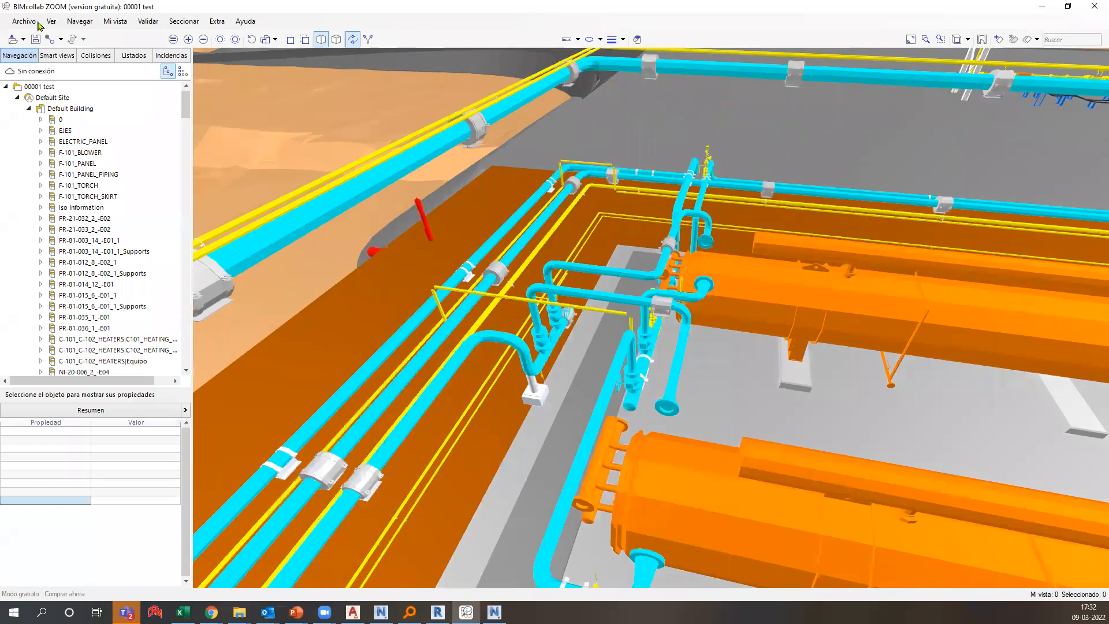
{"action": "middle_click_drag", "start_coordinate": [597, 324], "coordinate": [582, 312]}
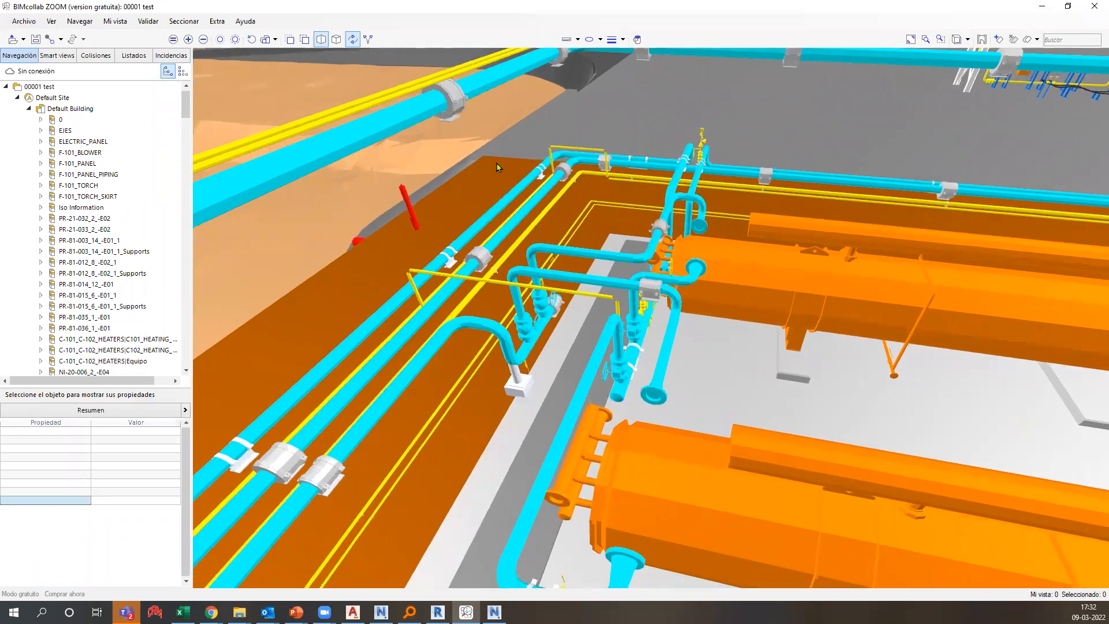
Minimize BIMcollab ZOOM and show the {3D} view of PLANTA.rvt in Revit.
{"action": "left_click", "coordinate": [1051, 6]}
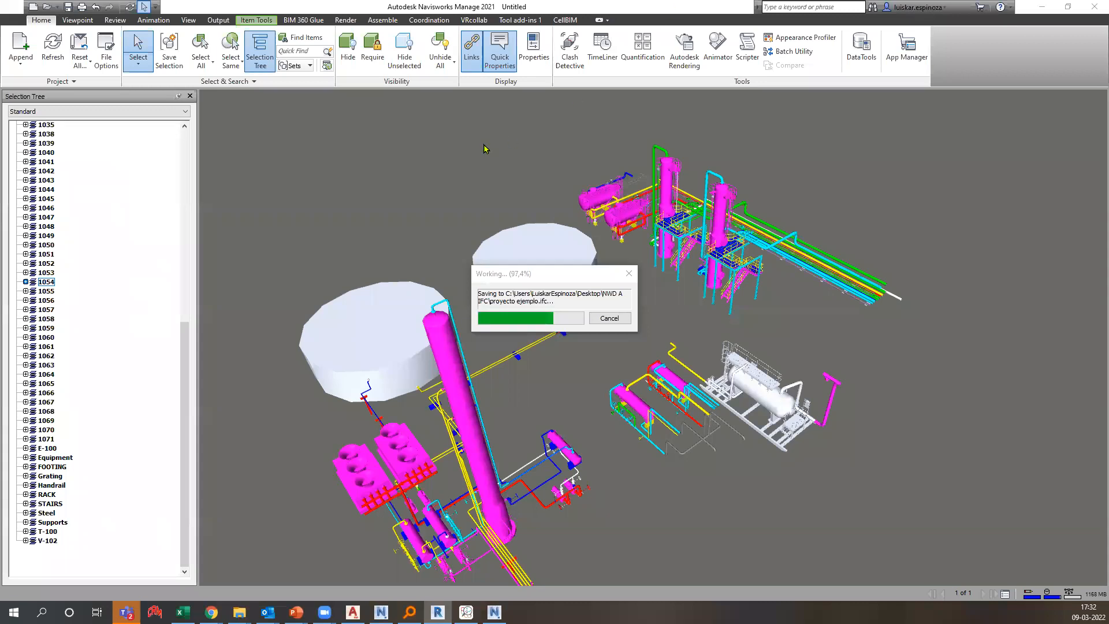
{"action": "left_click", "coordinate": [437, 611]}
{"action": "left_click", "coordinate": [237, 105]}
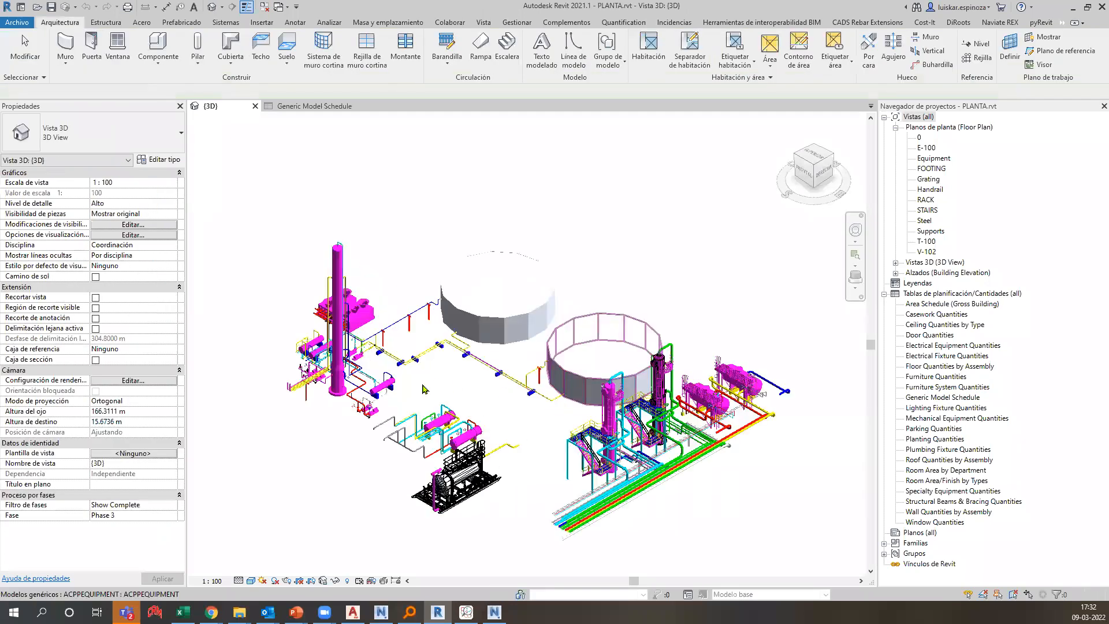
Orbit the plant, then review the Generic Model Schedule's valve tags, line numbers and services.
{"action": "middle_click_drag", "start_coordinate": [506, 408], "coordinate": [682, 389], "text": "shift"}
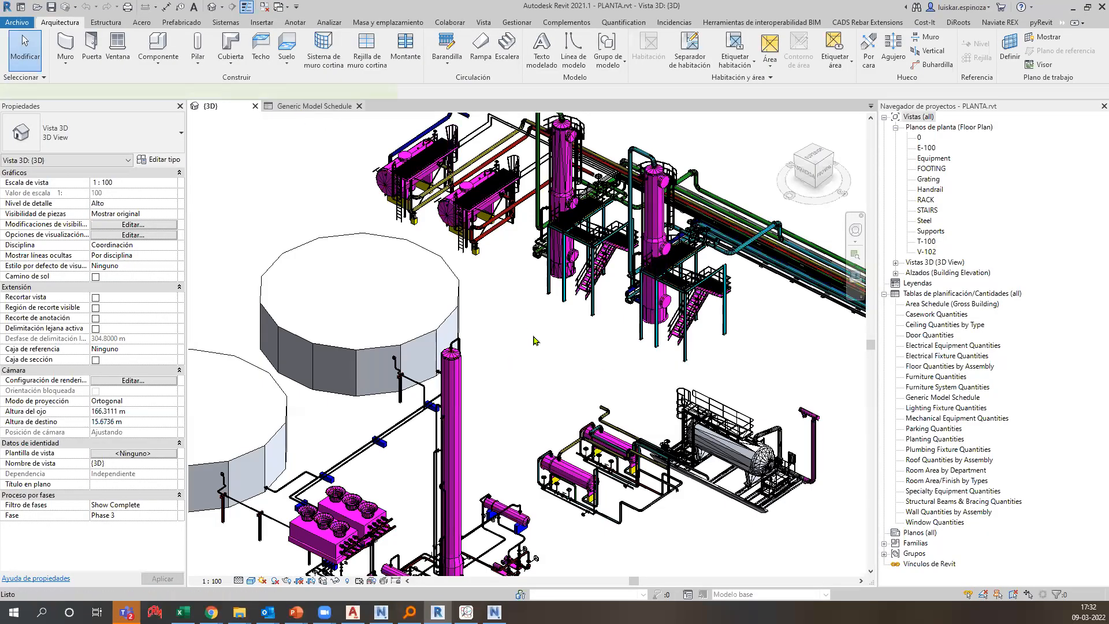
{"action": "key", "text": "ctrl+Tab"}
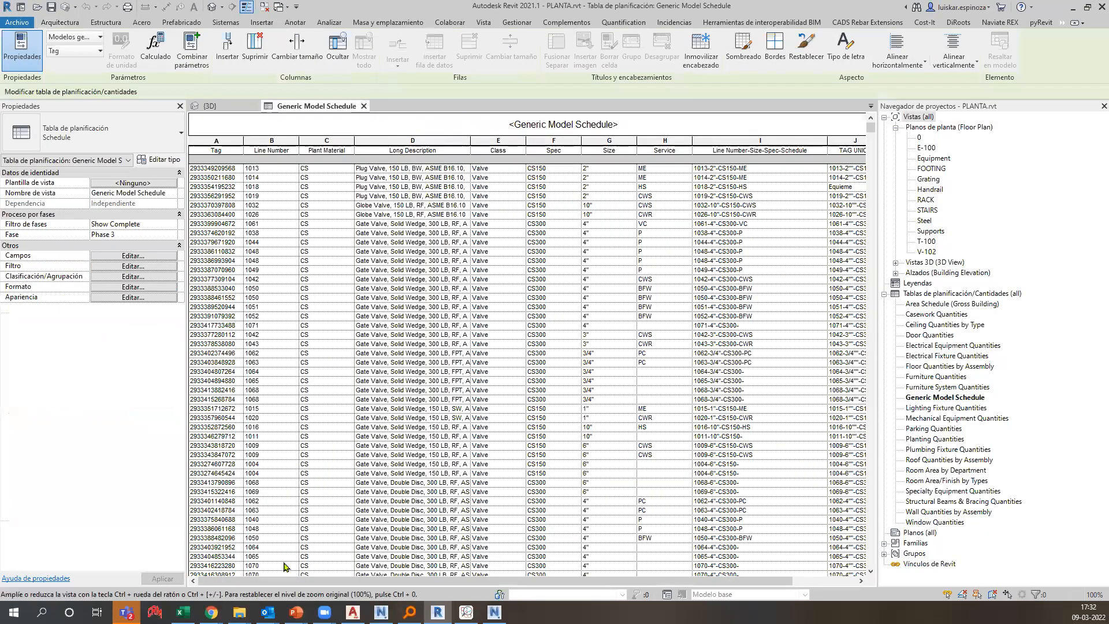
{"action": "left_click_drag", "start_coordinate": [255, 583], "coordinate": [324, 585]}
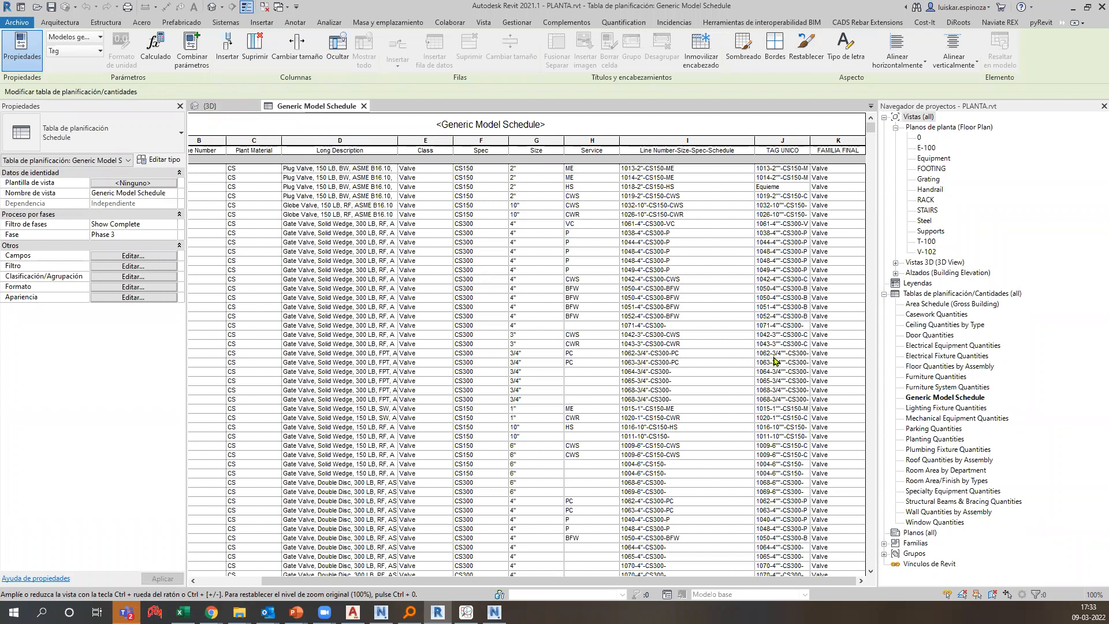
{"action": "scroll", "coordinate": [774, 360], "scroll_direction": "down", "scroll_amount": 6}
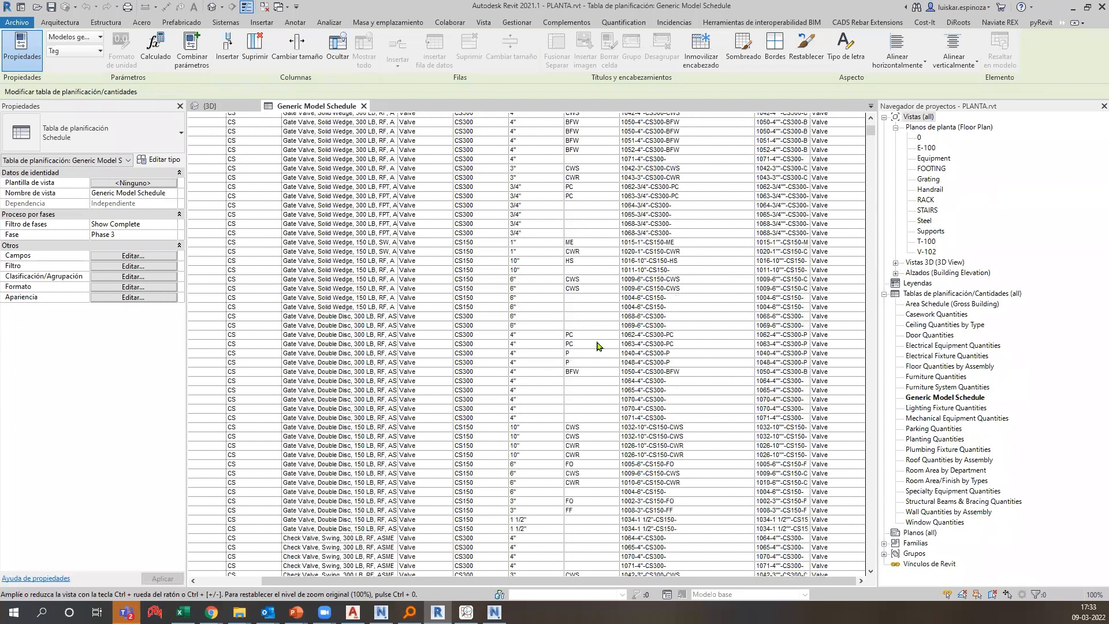
{"action": "scroll", "coordinate": [598, 345], "scroll_direction": "up", "scroll_amount": 6}
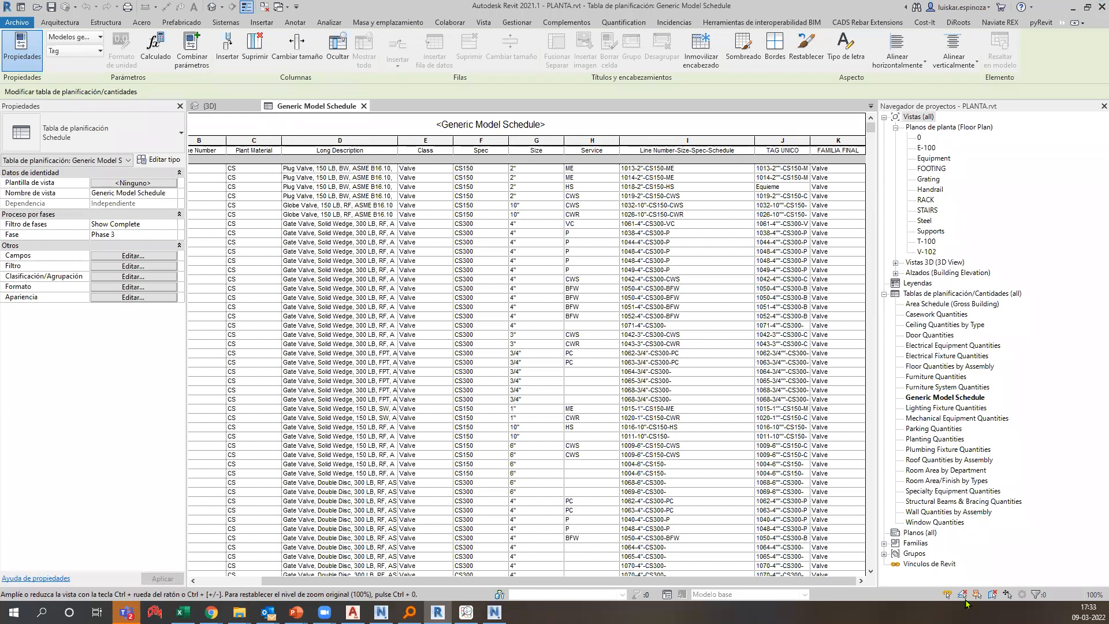
{"action": "left_click", "coordinate": [495, 613]}
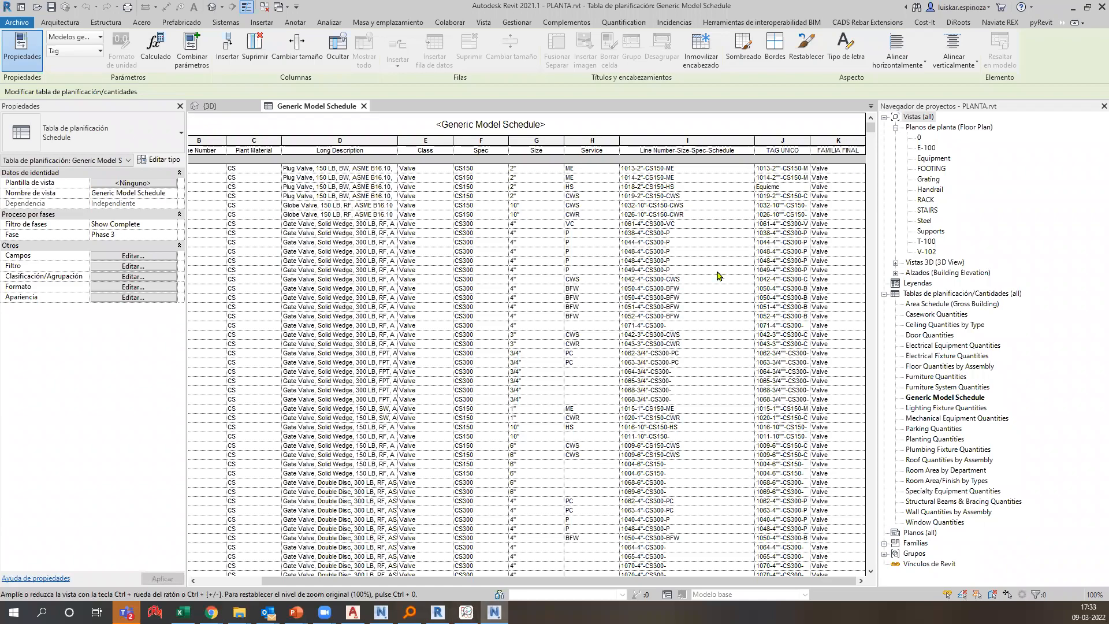